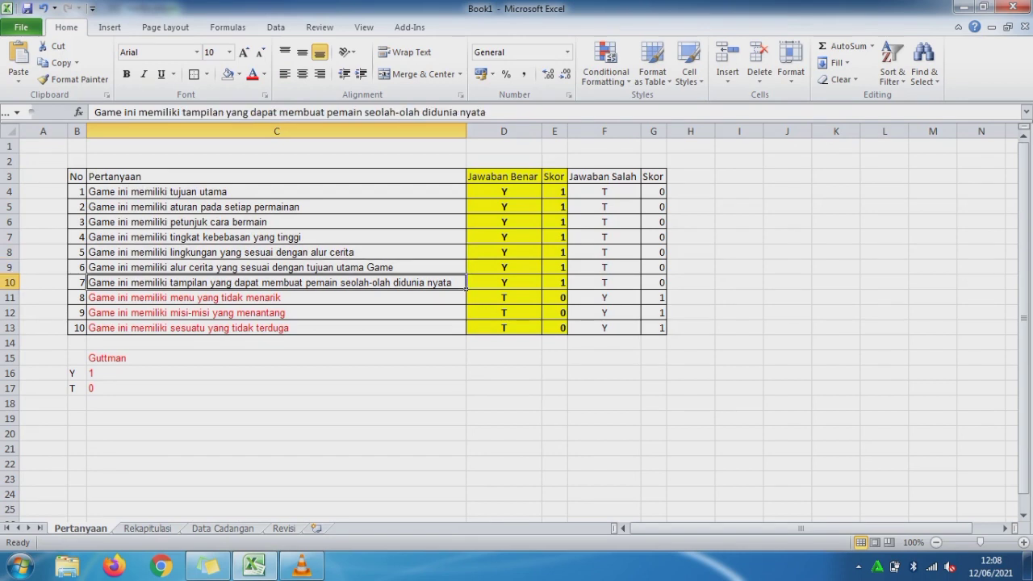
# Step: Review the correct and wrong answer scores for questions 7 to 10 and the Guttman values for Y and T
pyautogui.press('Right')
pyautogui.press('Right')
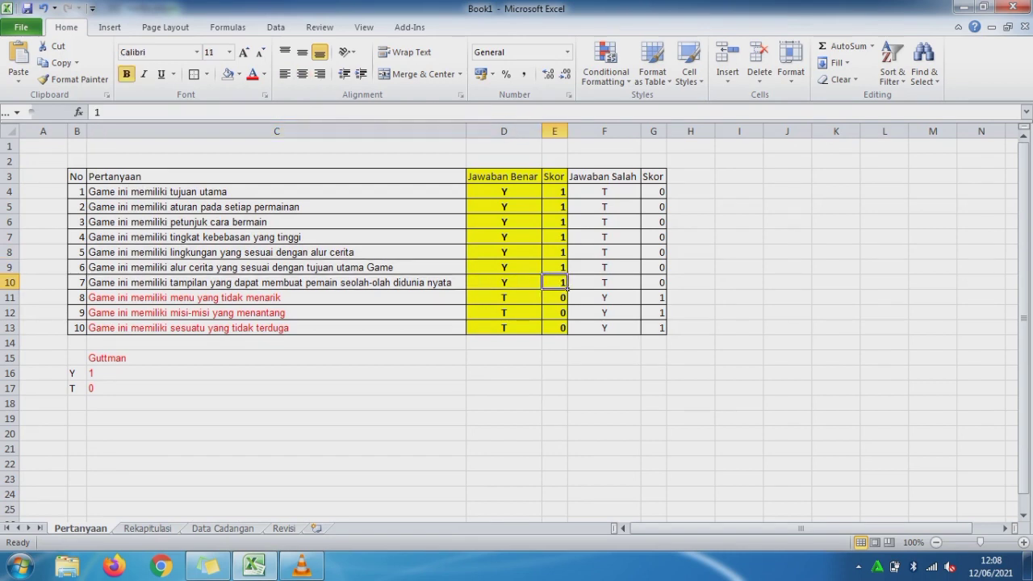
pyautogui.press('Down')
pyautogui.press('Left')
pyautogui.press('Left')
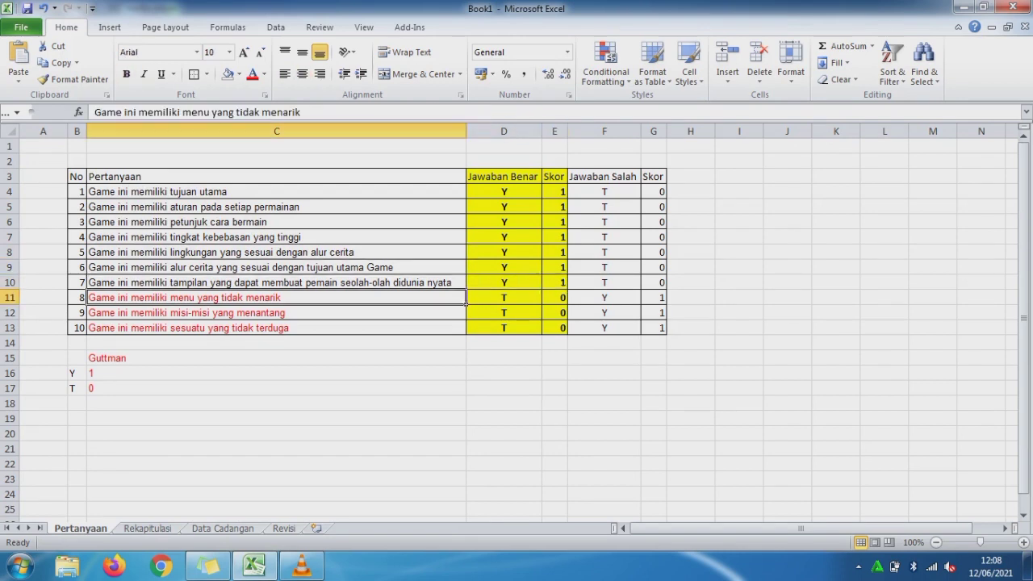
pyautogui.press('Down')
pyautogui.press('Right')
pyautogui.press('Right')
pyautogui.press('Down')
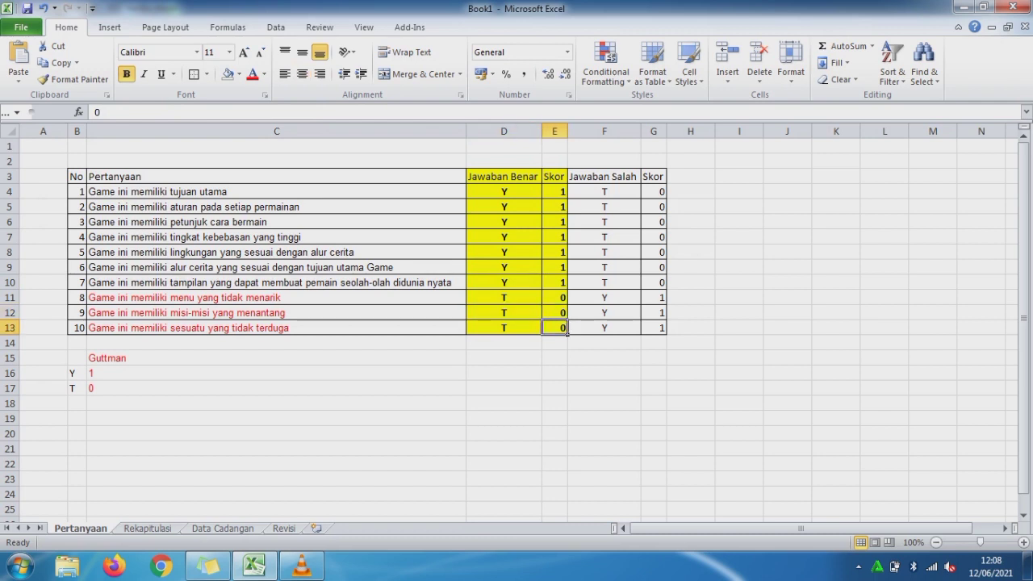
pyautogui.press('Left')
pyautogui.press('Right')
pyautogui.press('Right')
pyautogui.press('Up')
pyautogui.press('Up')
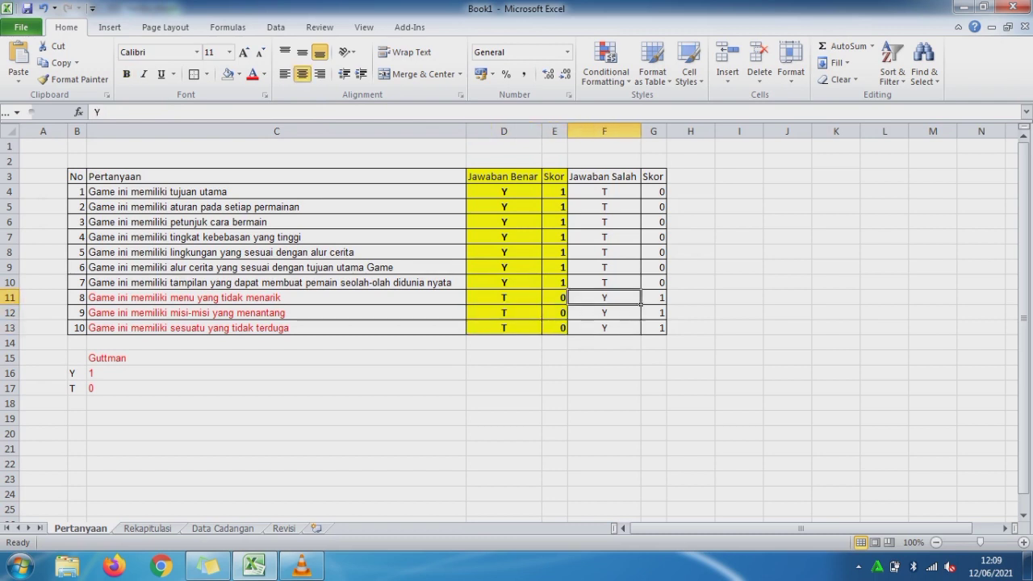
pyautogui.press('Right')
pyautogui.press('Down')
pyautogui.press('Down')
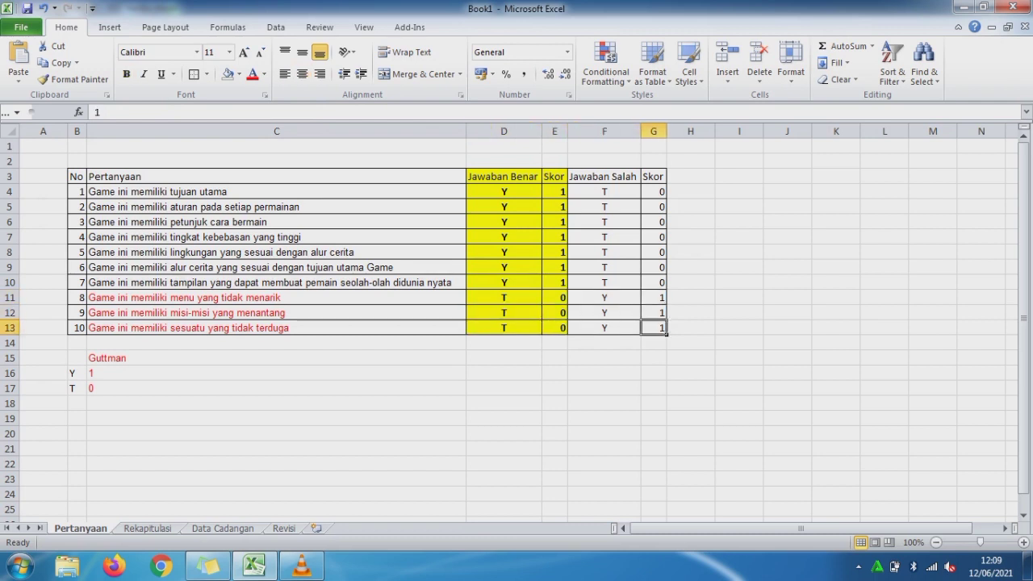
pyautogui.click(276, 372)
pyautogui.click(275, 388)
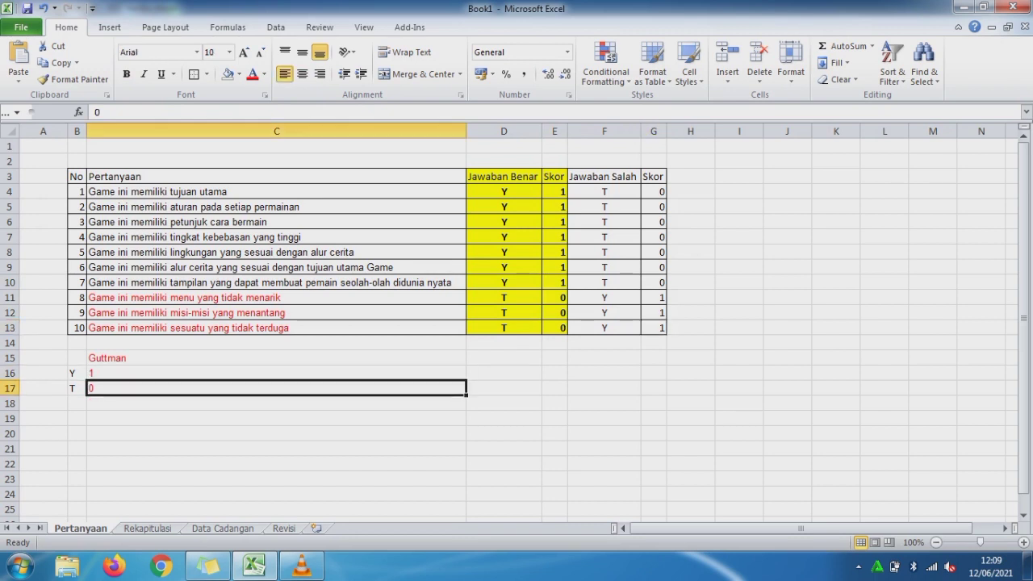
# Step: On the Rekapitulasi sheet, examine the 20 respondents' scores for P1 to P10 and their correct-answer and yes-answer columns
pyautogui.hotkey('ctrl', 'pagedown')
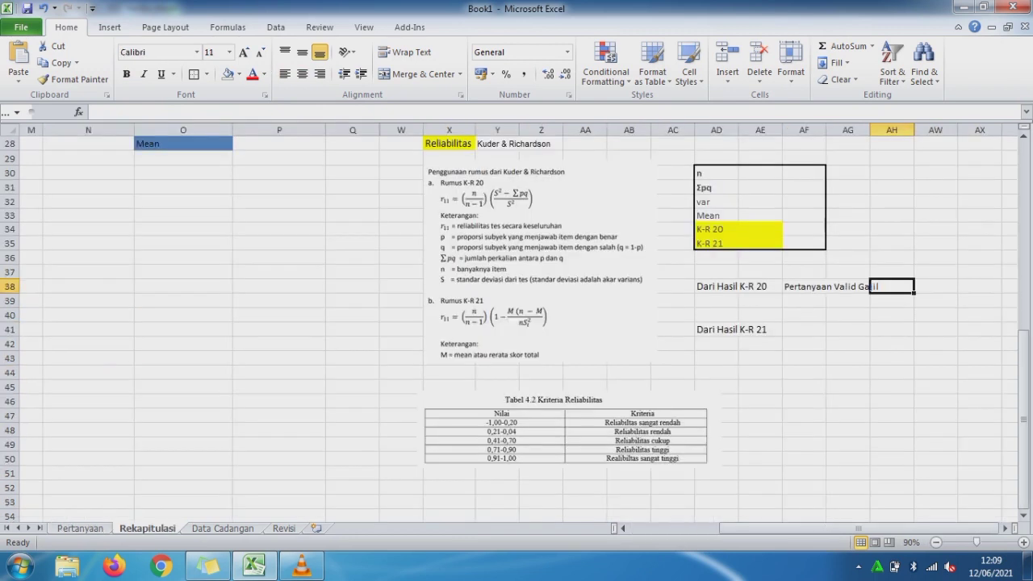
pyautogui.moveTo(1023, 360); pyautogui.dragTo(1022, 173)
pyautogui.click(401, 202)
pyautogui.press('Left')
pyautogui.press('Left')
pyautogui.press('Left')
pyautogui.press('Left')
pyautogui.press('Left')
pyautogui.press('Left')
pyautogui.press('Left')
pyautogui.press('Left')
pyautogui.press('Left')
pyautogui.press('Left')
pyautogui.press('Left')
pyautogui.press('Left')
pyautogui.press('Left')
pyautogui.press('Left')
pyautogui.press('Left')
pyautogui.press('Left')
pyautogui.press('Left')
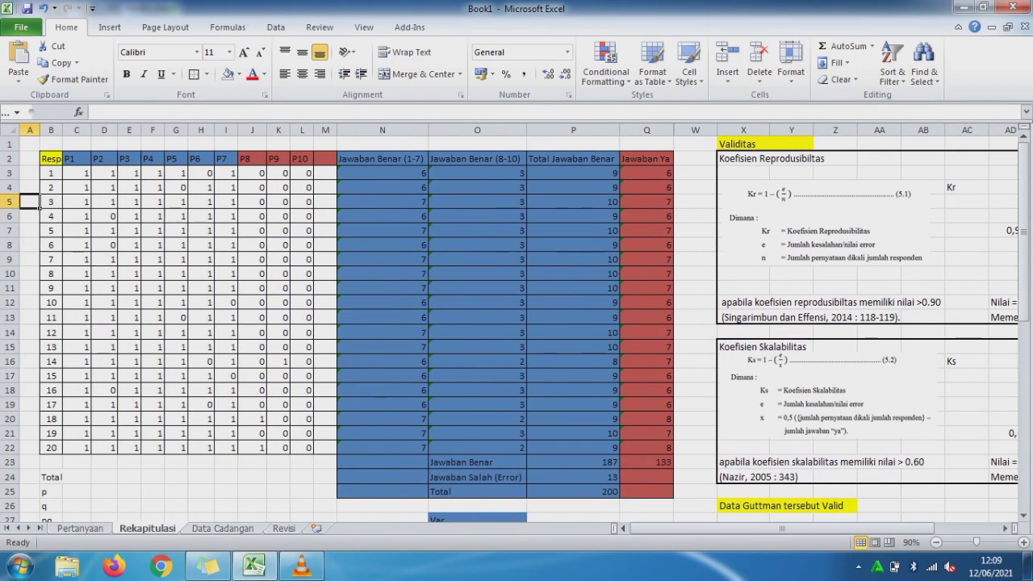
pyautogui.moveTo(77, 173); pyautogui.dragTo(303, 448)
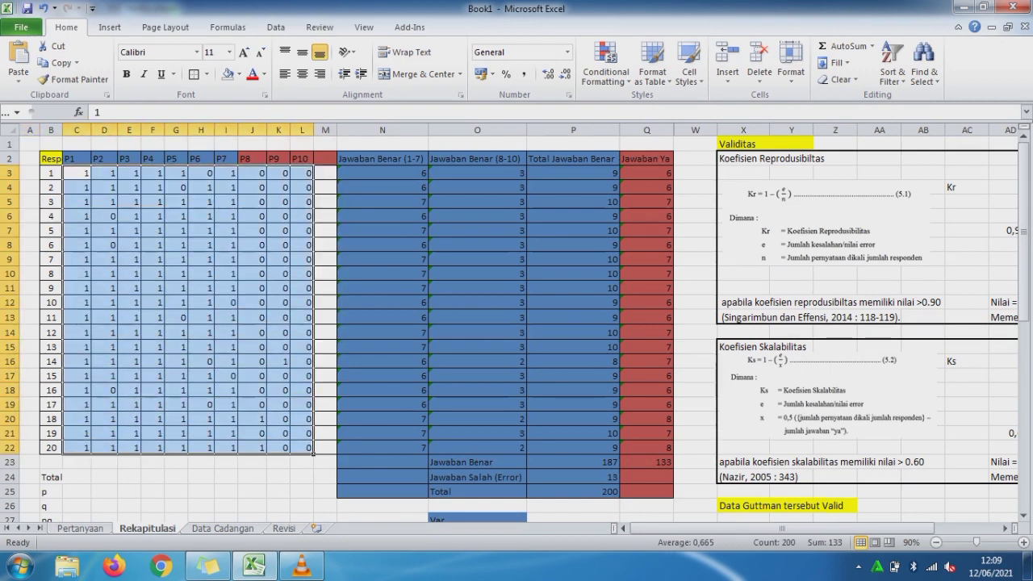
pyautogui.moveTo(382, 172); pyautogui.dragTo(662, 494)
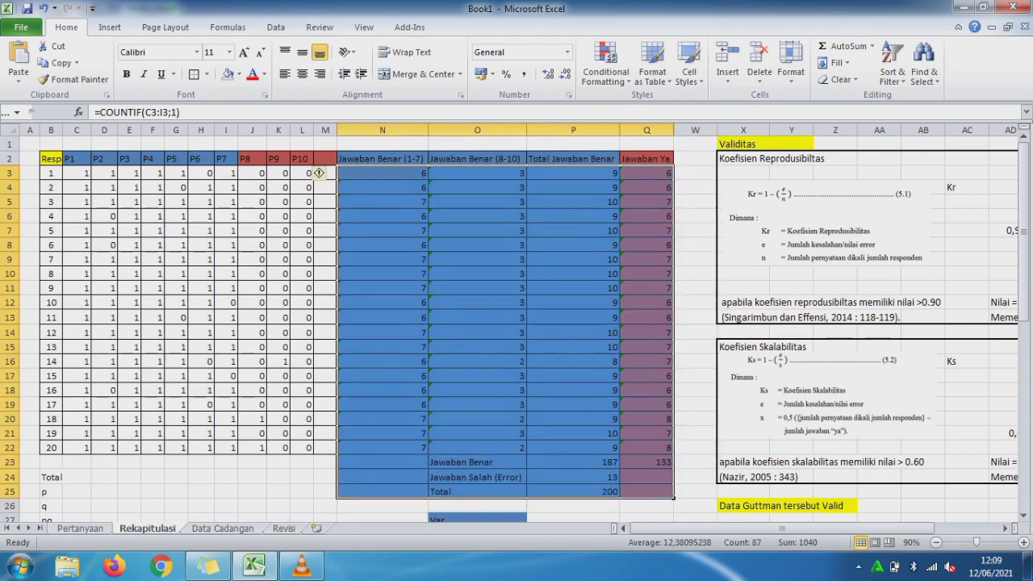
# Step: Examine the Validitas section's reproducibility and scalability coefficient results and the validity conclusion below them
pyautogui.click(966, 274)
pyautogui.press('Right')
pyautogui.press('Right')
pyautogui.press('Right')
pyautogui.press('Right')
pyautogui.press('Right')
pyautogui.press('Right')
pyautogui.press('Right')
pyautogui.press('Right')
pyautogui.press('Right')
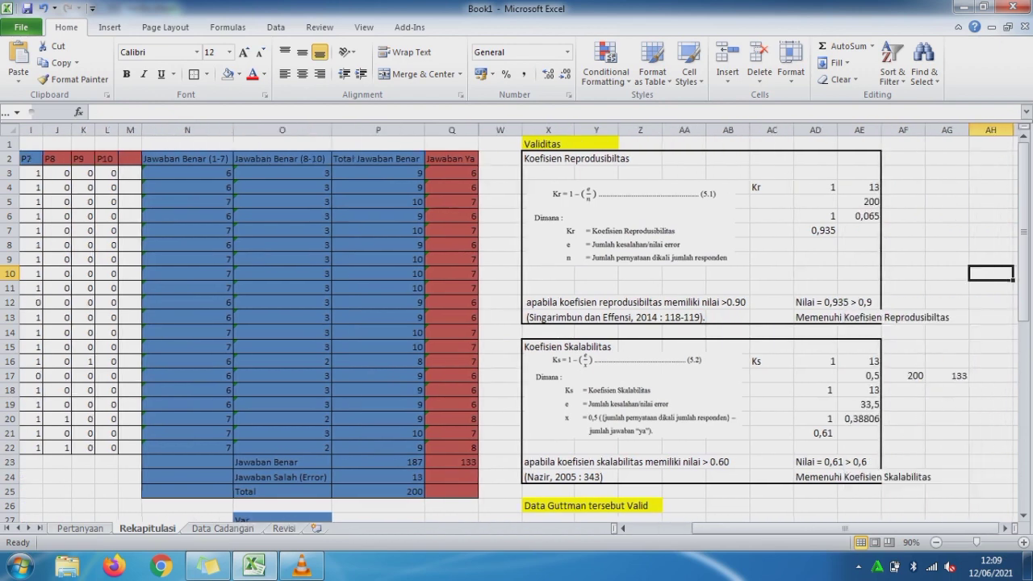
pyautogui.moveTo(601, 302); pyautogui.dragTo(736, 319)
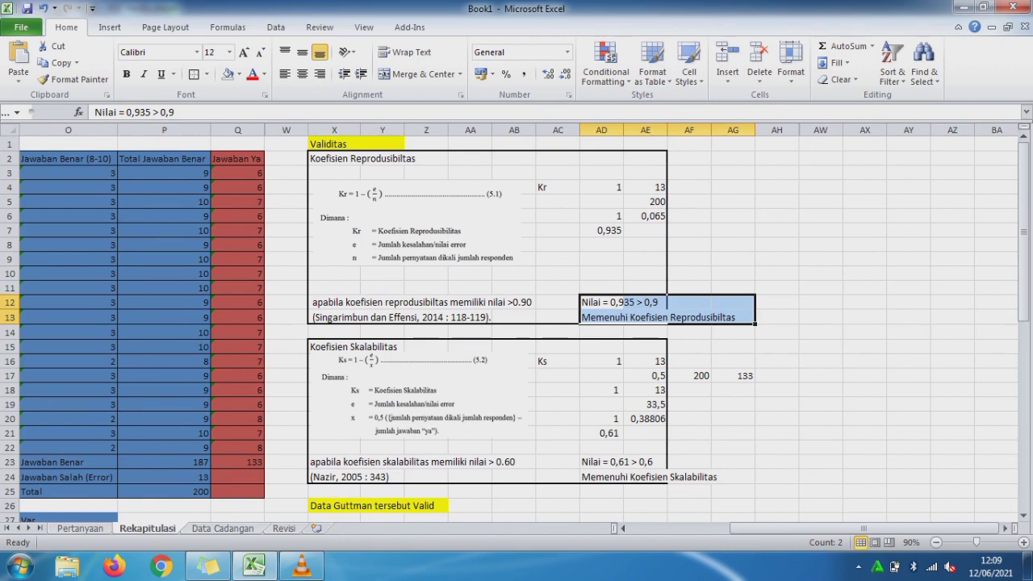
pyautogui.moveTo(601, 462); pyautogui.dragTo(731, 476)
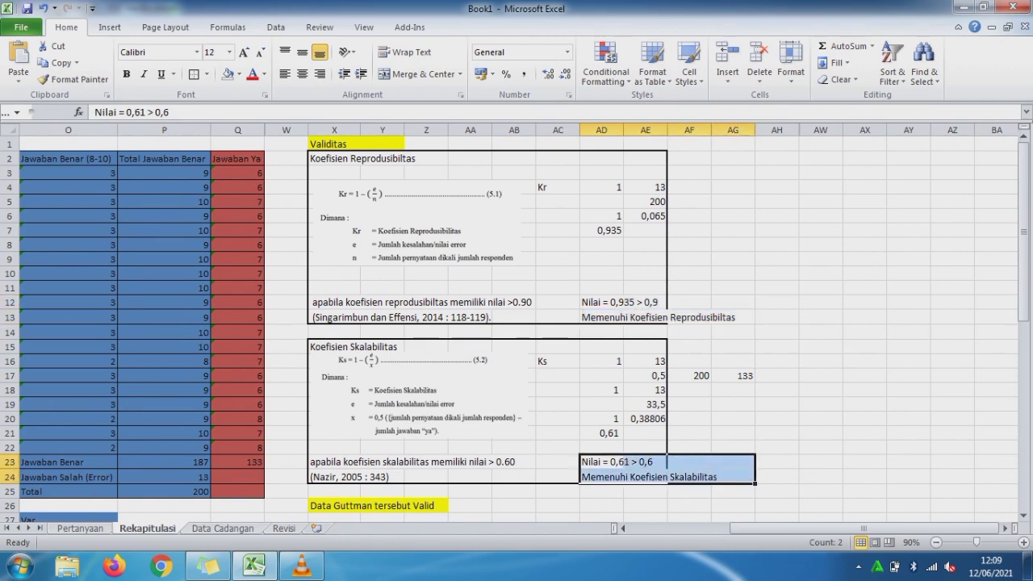
pyautogui.moveTo(334, 505); pyautogui.dragTo(426, 505)
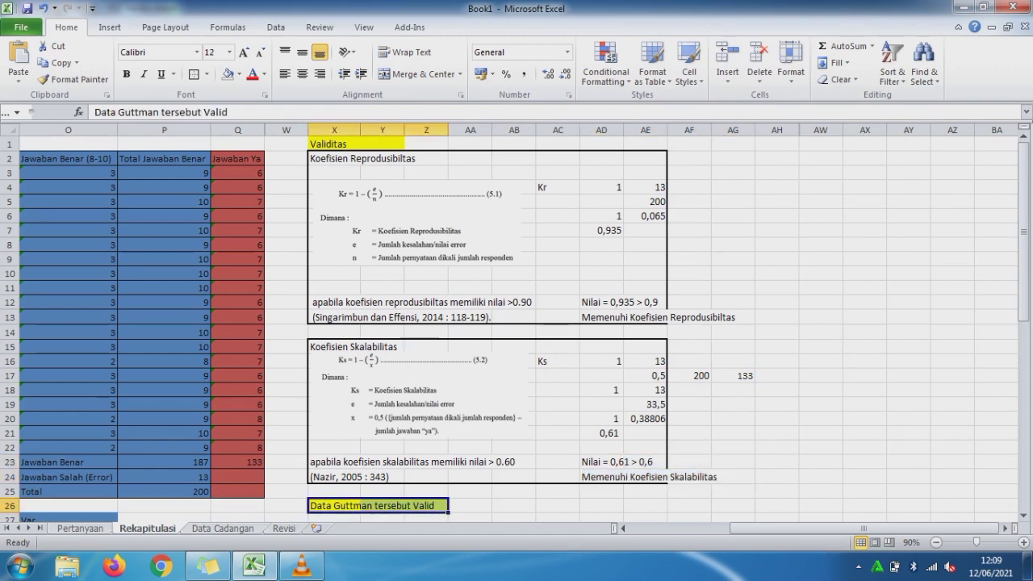
pyautogui.click(469, 505)
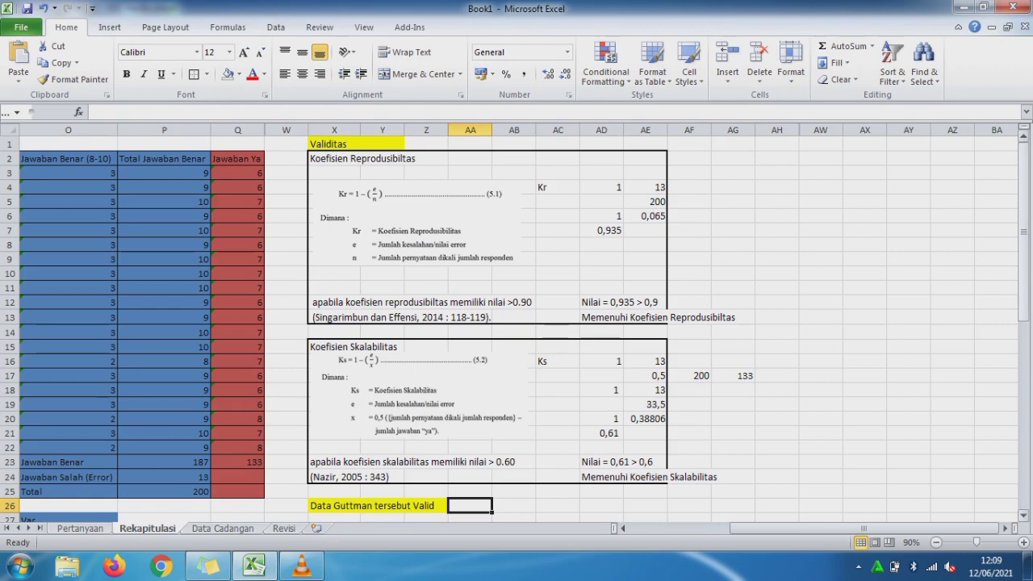
# Step: Examine the Reliabilitas section's Kuder & Richardson formulas, the reliability criteria table and the calculation block for n through K-R 21
pyautogui.moveTo(1023, 240)
pyautogui.mouseDown()
pyautogui.moveTo(1023, 379)
pyautogui.moveTo(1023, 250)
pyautogui.mouseUp()
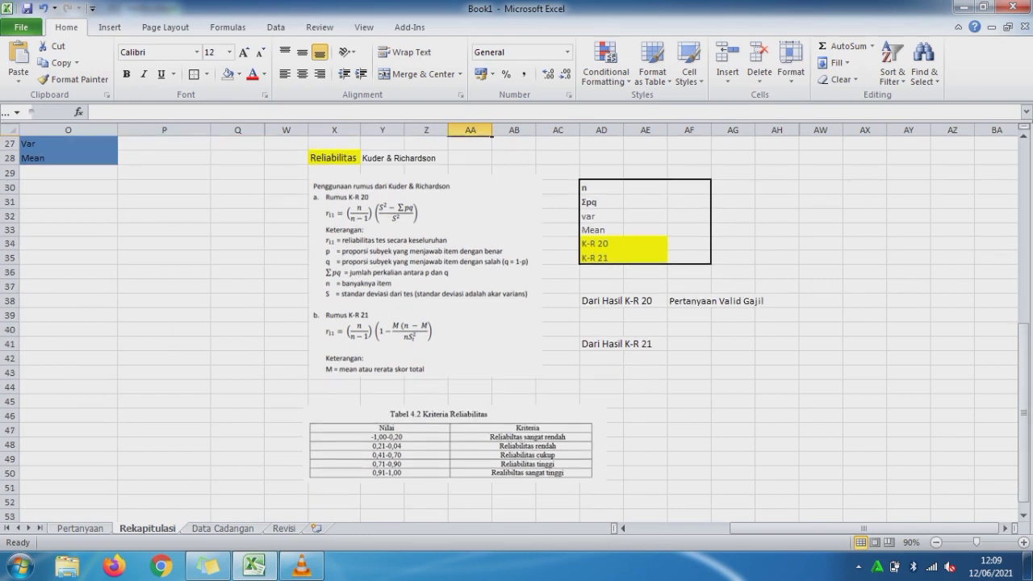
pyautogui.click(333, 158)
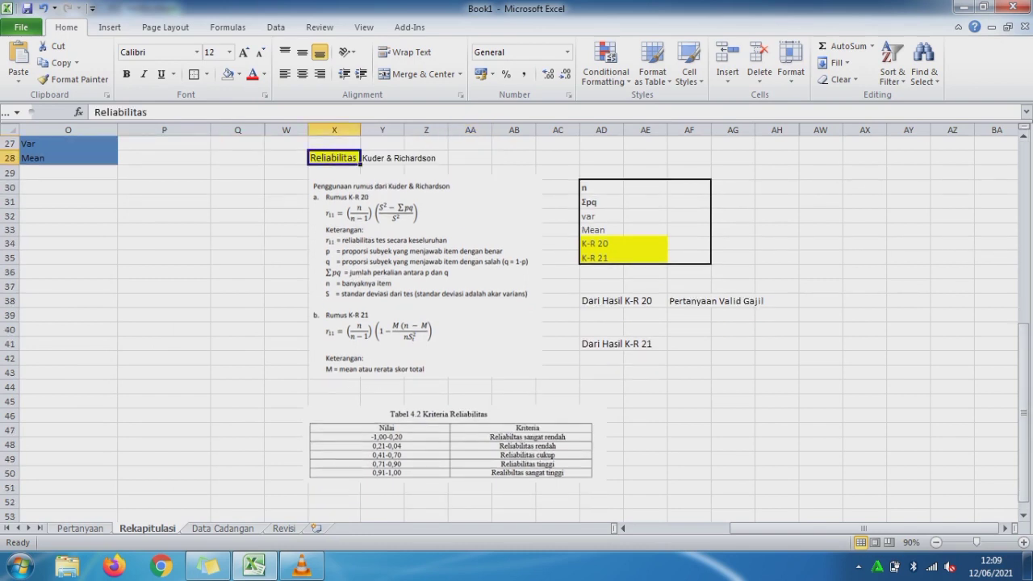
pyautogui.click(396, 158)
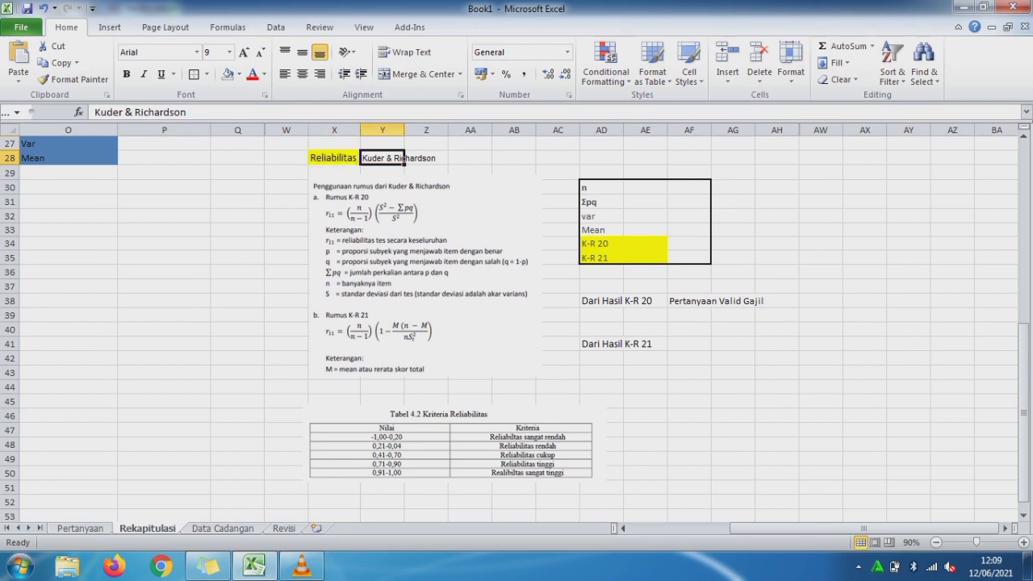
pyautogui.click(425, 275)
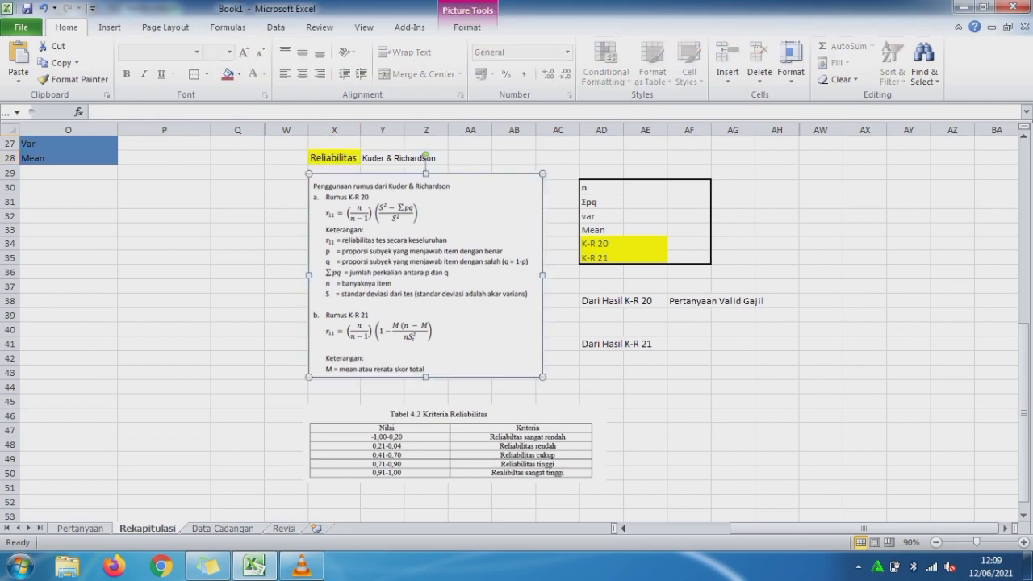
pyautogui.click(455, 444)
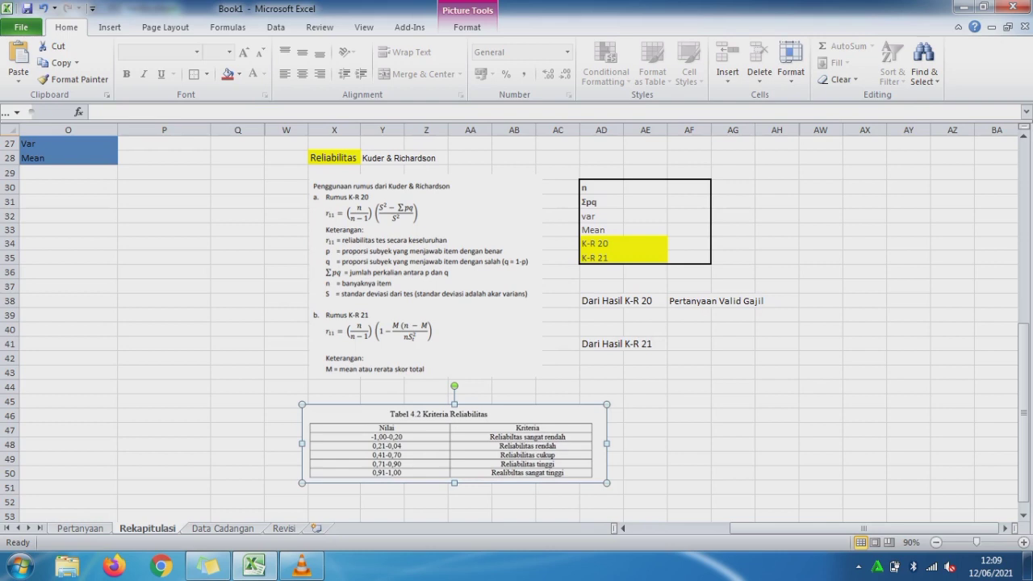
pyautogui.moveTo(863, 527); pyautogui.dragTo(813, 527)
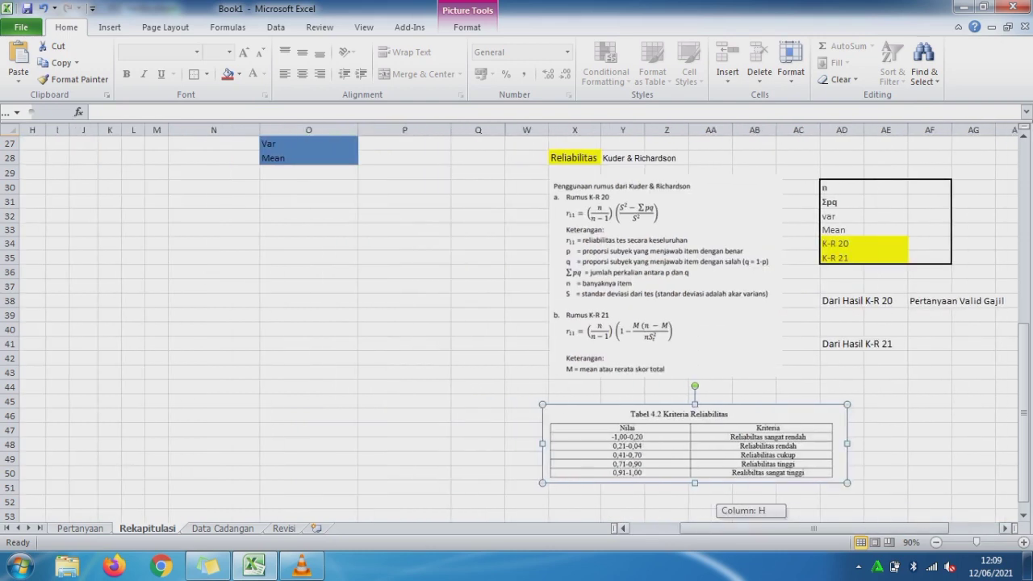
pyautogui.click(665, 275)
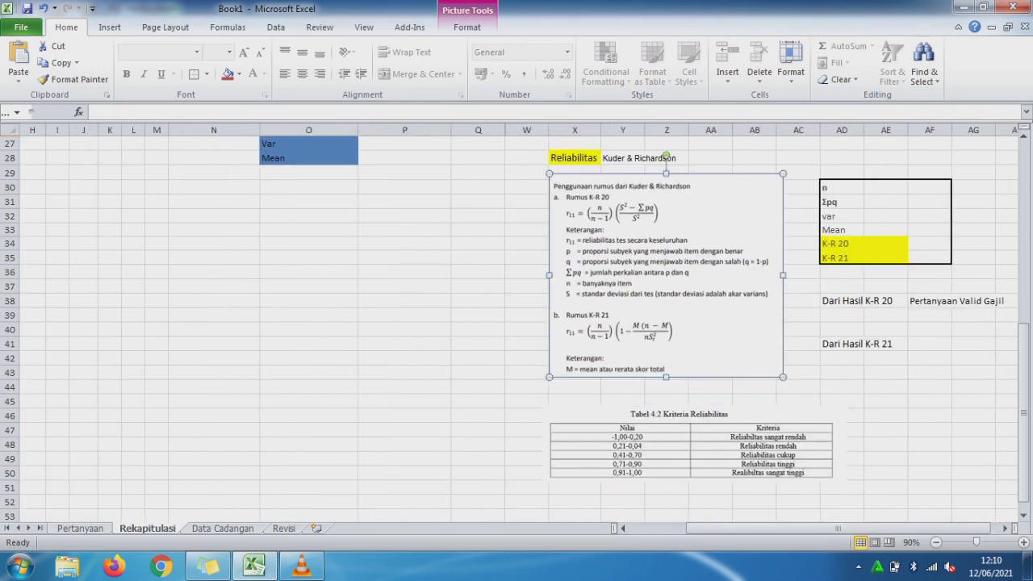
pyautogui.moveTo(1023, 413); pyautogui.dragTo(1023, 364)
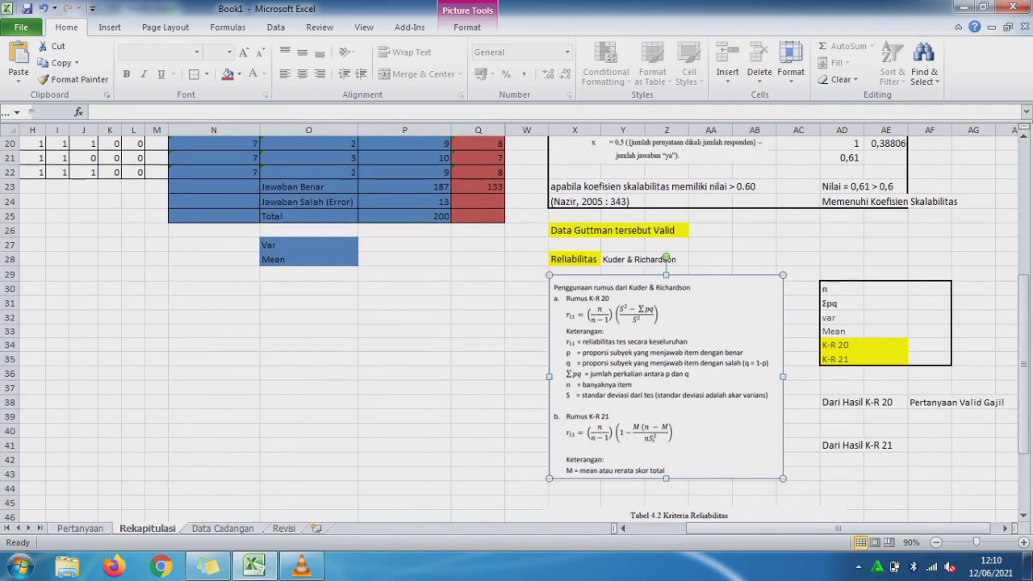
pyautogui.click(885, 288)
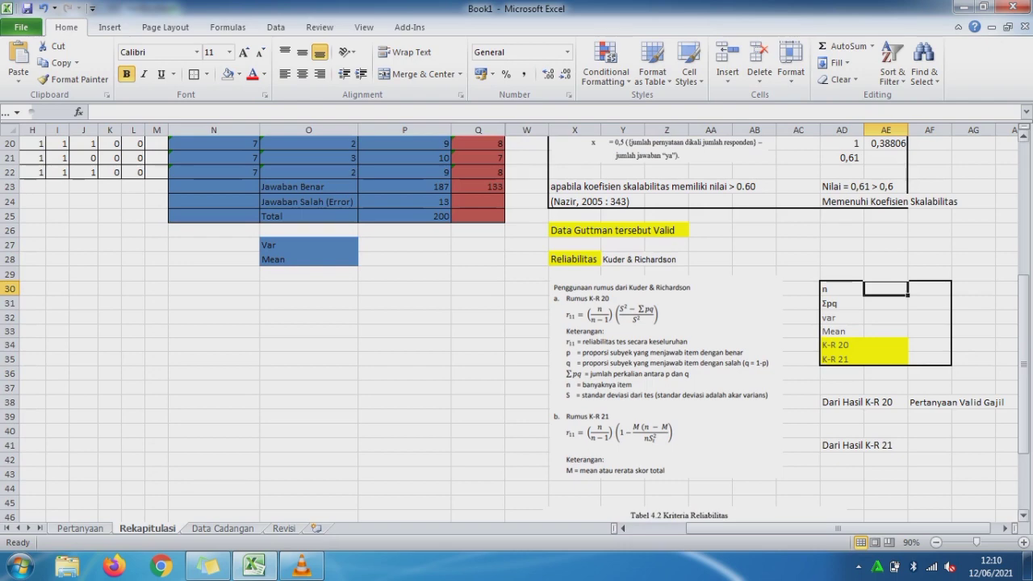
# Step: Make the P10 column header bold and fill its cell with yellow
pyautogui.moveTo(1023, 322); pyautogui.dragTo(1023, 287)
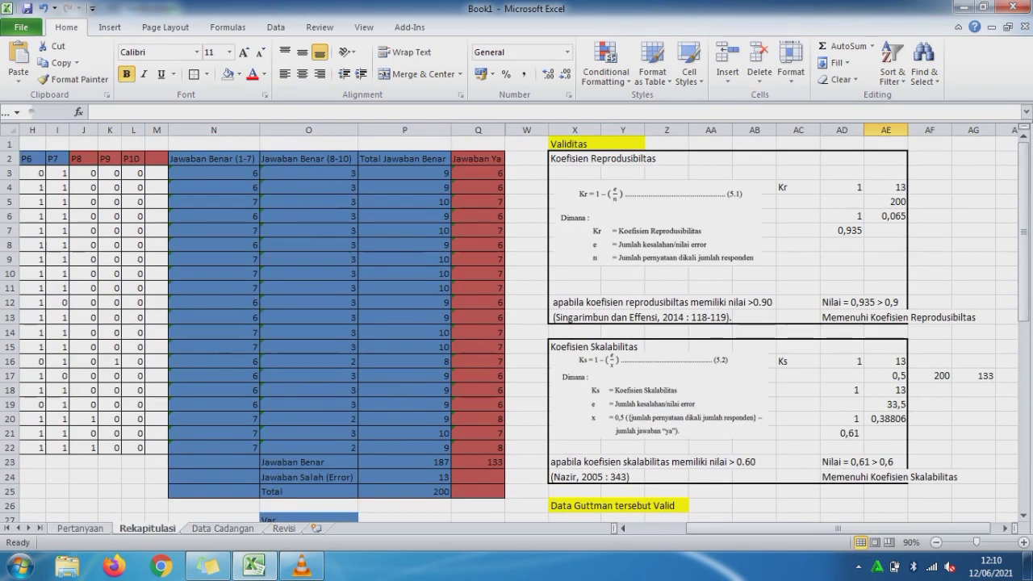
pyautogui.click(143, 161)
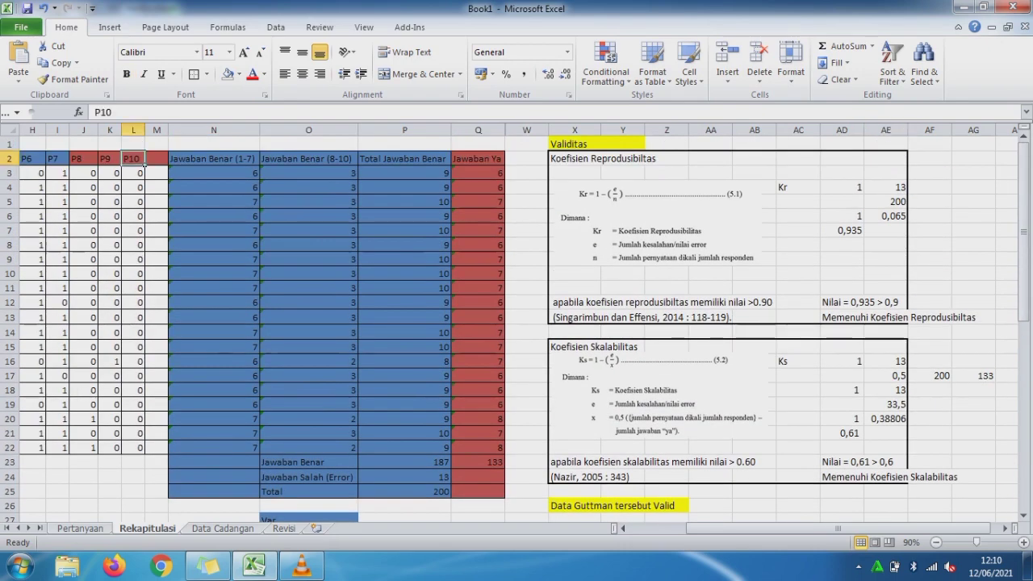
pyautogui.hotkey('ctrl', 'b')
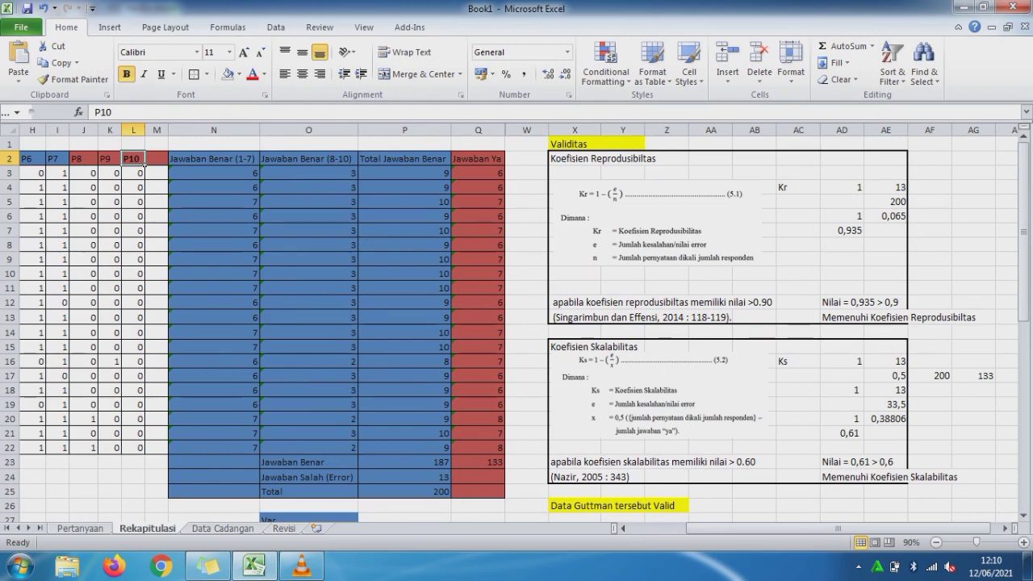
pyautogui.click(239, 74)
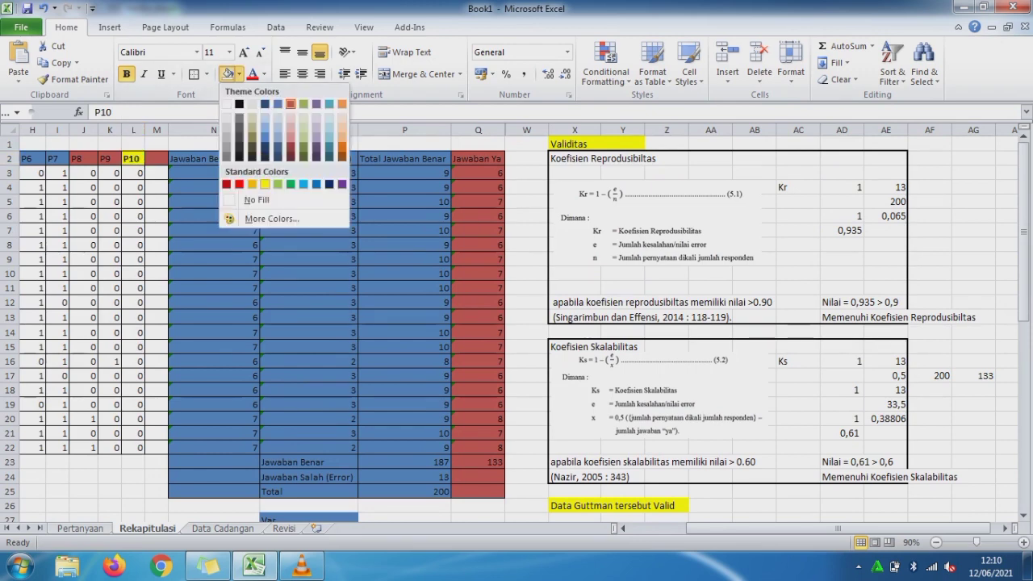
pyautogui.click(265, 184)
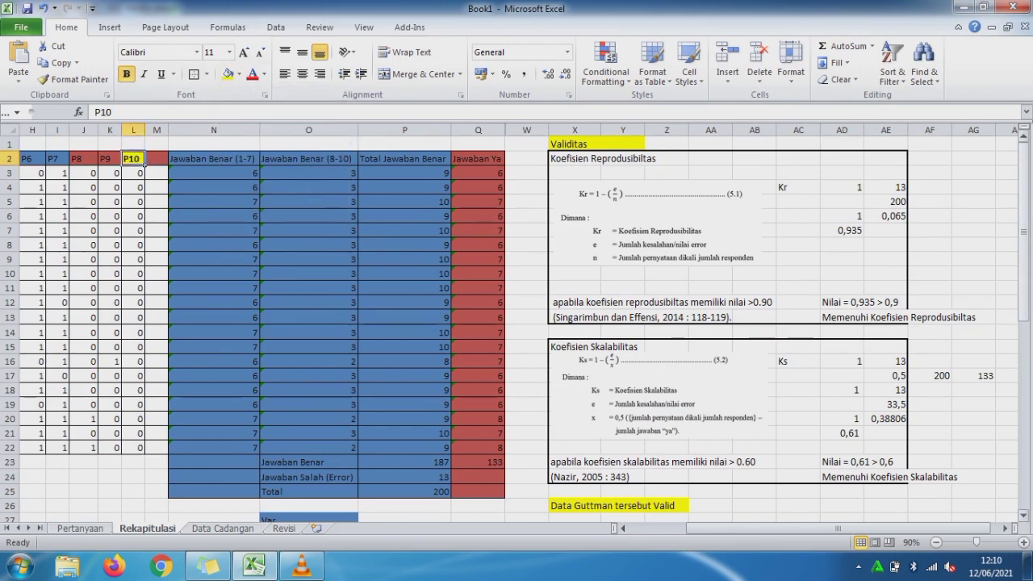
# Step: Enter 10 as the n value in cell AE30 of the reliability calculation block
pyautogui.scroll(-7, 886, 259)
pyautogui.click(886, 259)
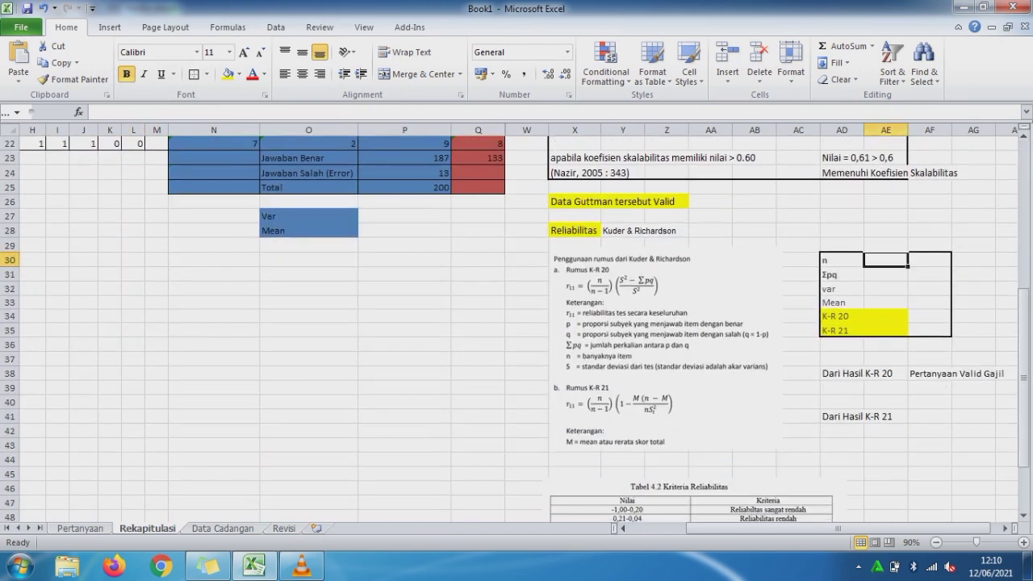
pyautogui.write('10')
pyautogui.press('Return')
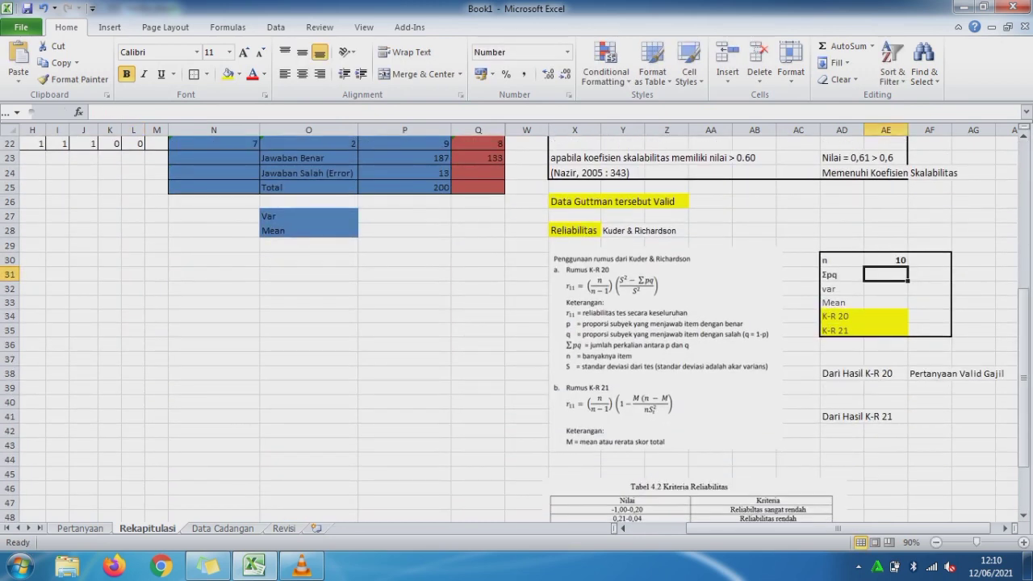
# Step: Count the 1 answers for P1 in C24 with =COUNTIF(C3:C22;1) and fill the formula across to P7 in I24
pyautogui.click(841, 275)
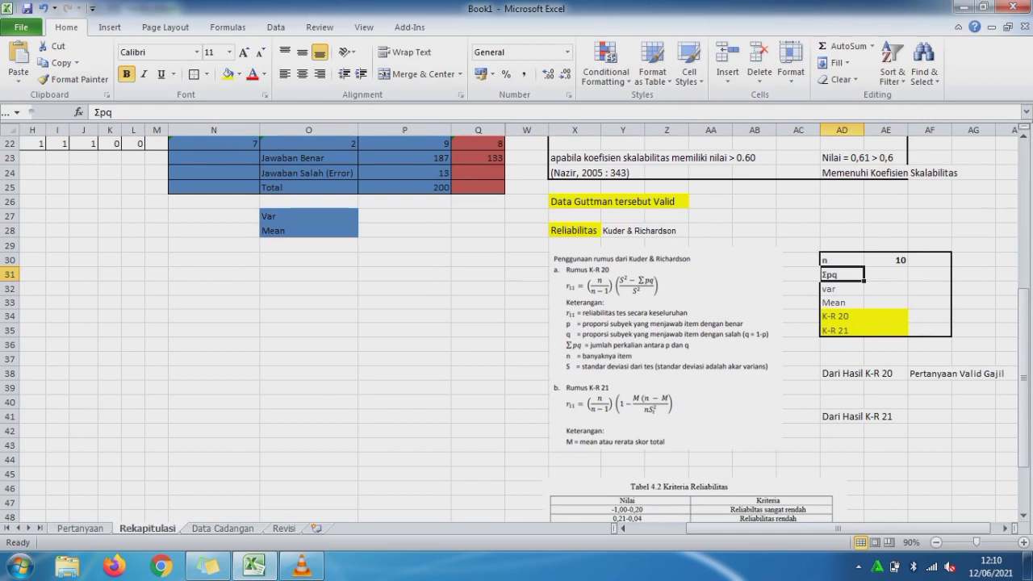
pyautogui.moveTo(753, 529); pyautogui.dragTo(695, 529)
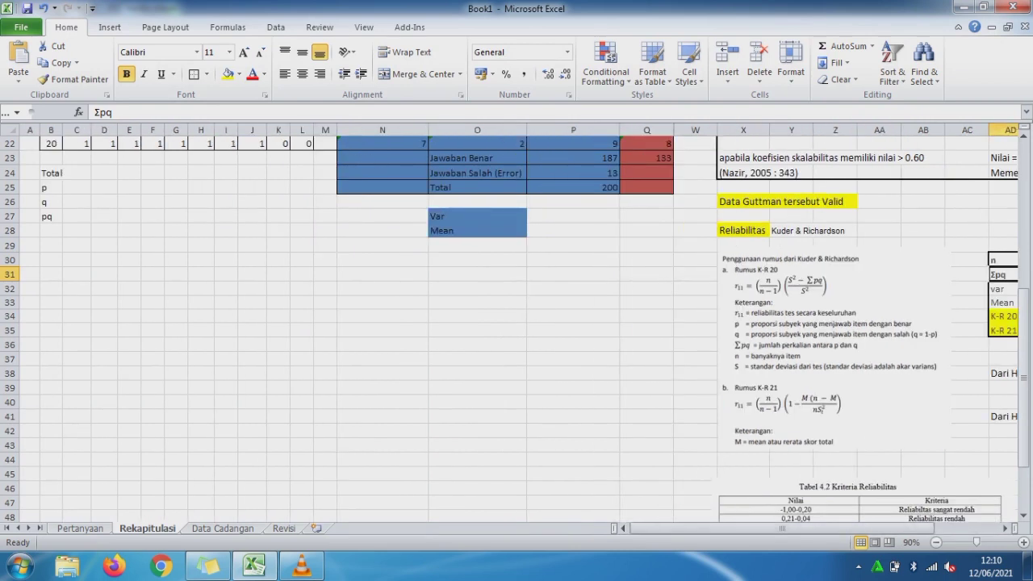
pyautogui.click(77, 173)
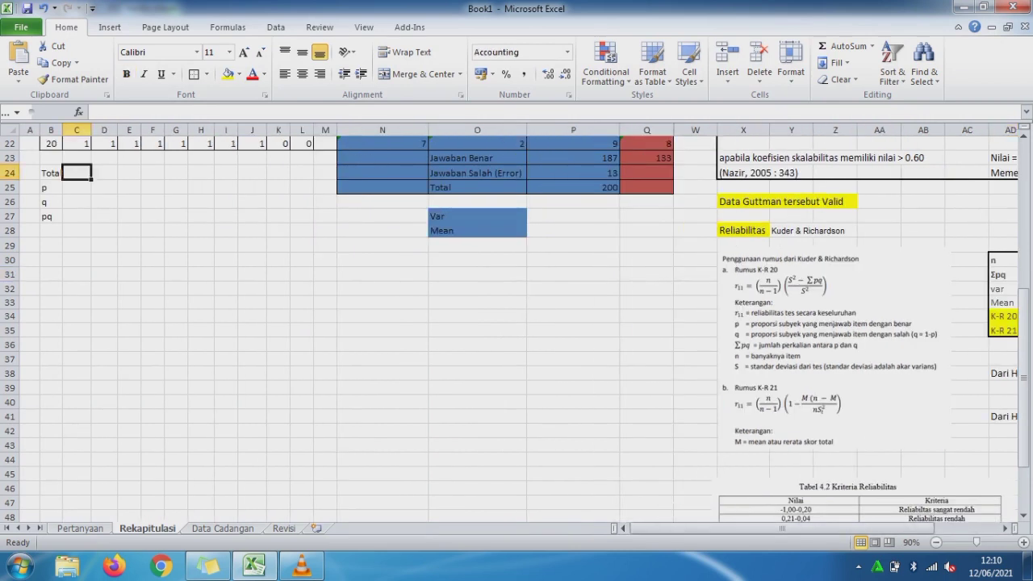
pyautogui.moveTo(1023, 326)
pyautogui.mouseDown()
pyautogui.moveTo(1023, 258)
pyautogui.moveTo(1023, 325)
pyautogui.moveTo(1023, 314)
pyautogui.mouseUp()
pyautogui.write('=')
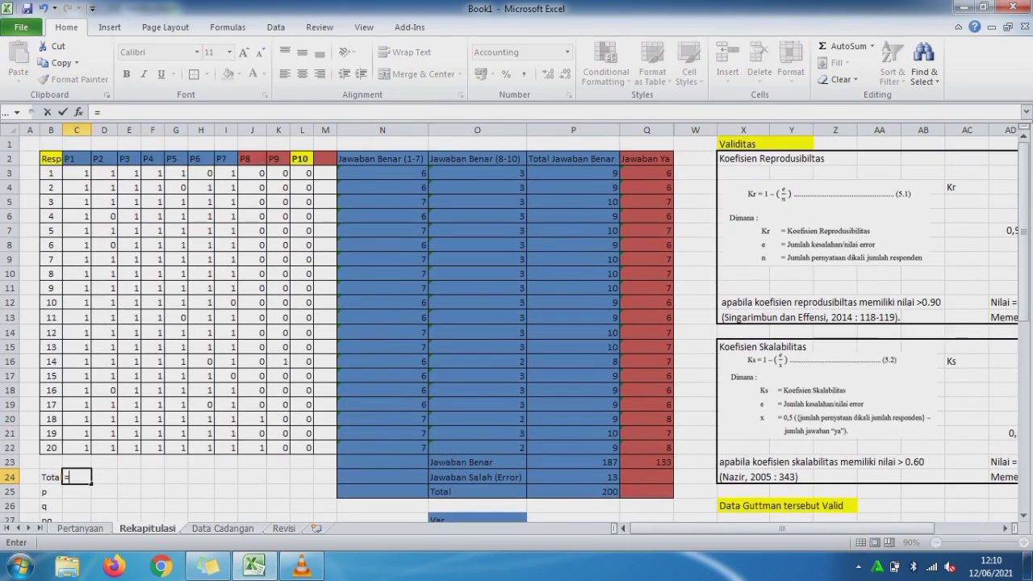
pyautogui.write('coun')
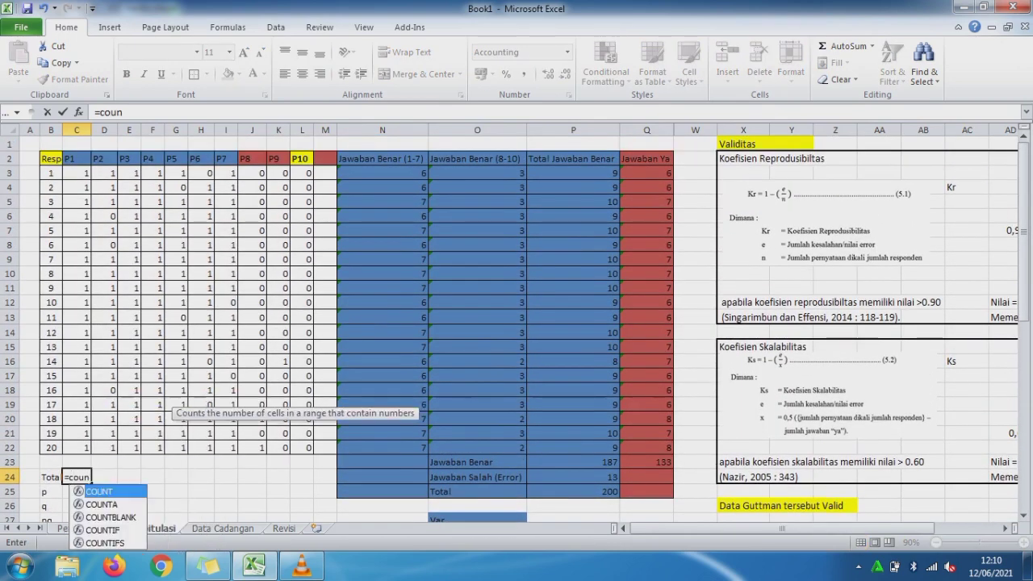
pyautogui.press('Down')
pyautogui.press('Down')
pyautogui.press('Down')
pyautogui.press('Tab')
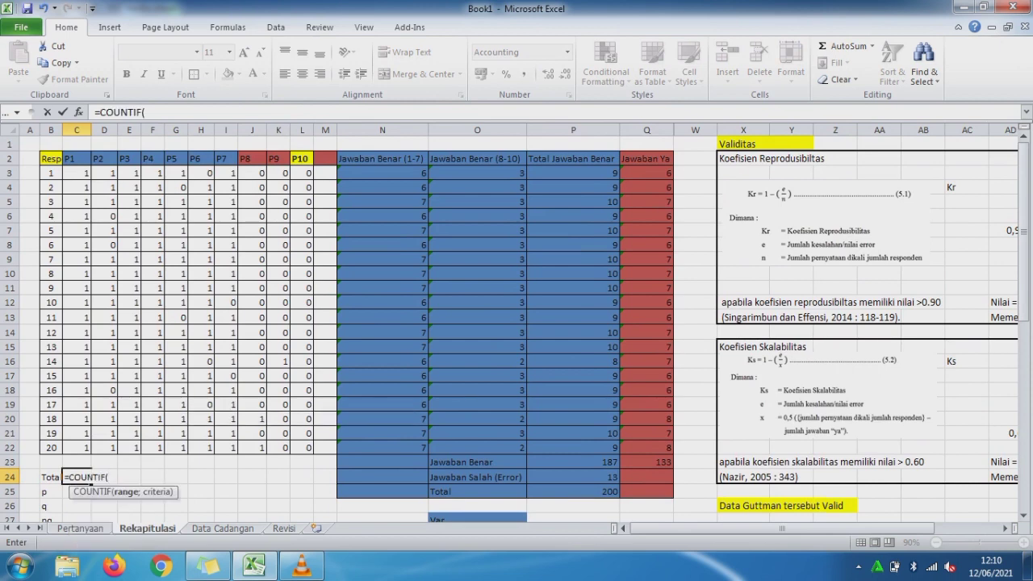
pyautogui.moveTo(84, 173); pyautogui.dragTo(89, 455)
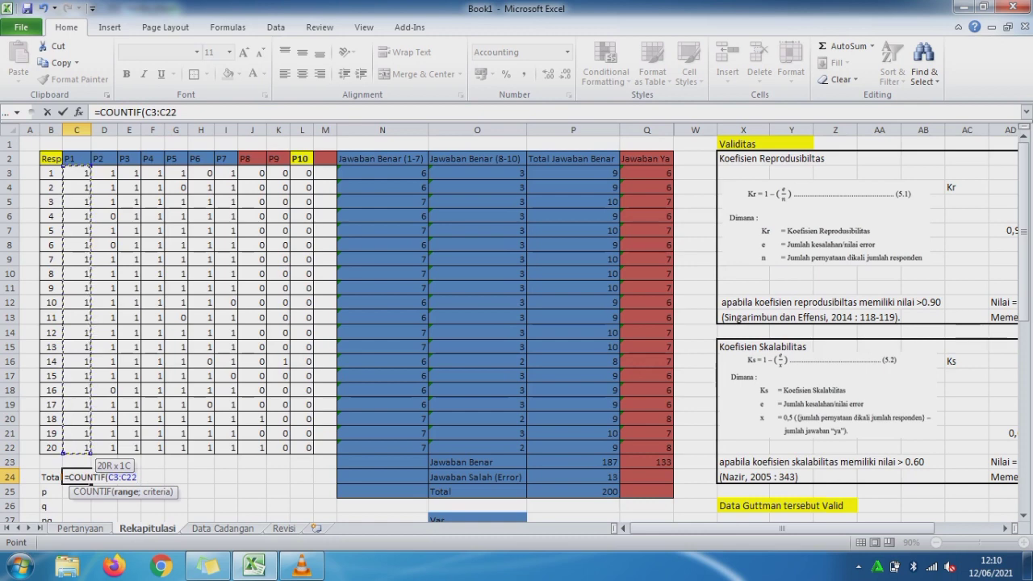
pyautogui.write(';')
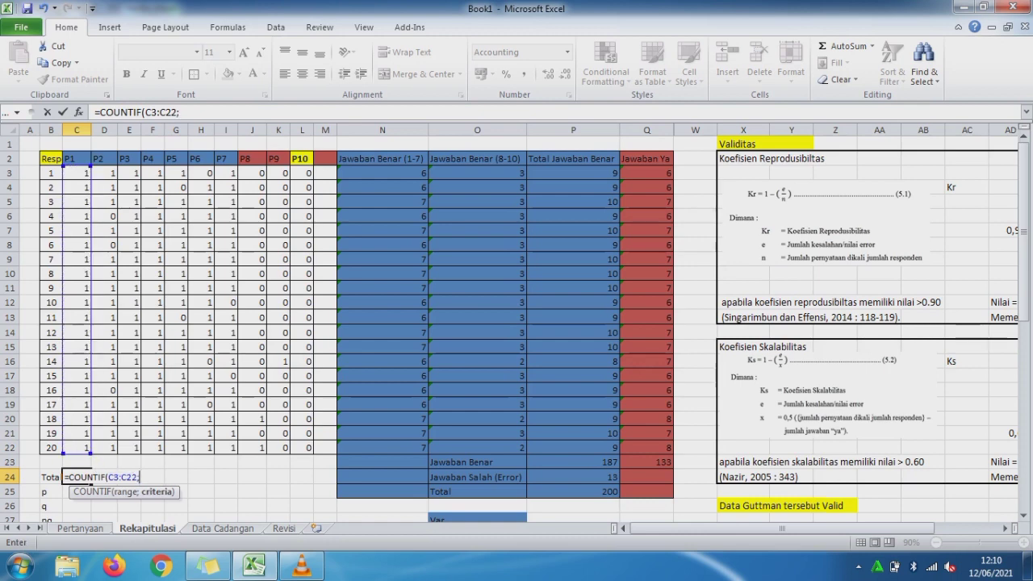
pyautogui.write('1)')
pyautogui.press('Return')
pyautogui.click(76, 476)
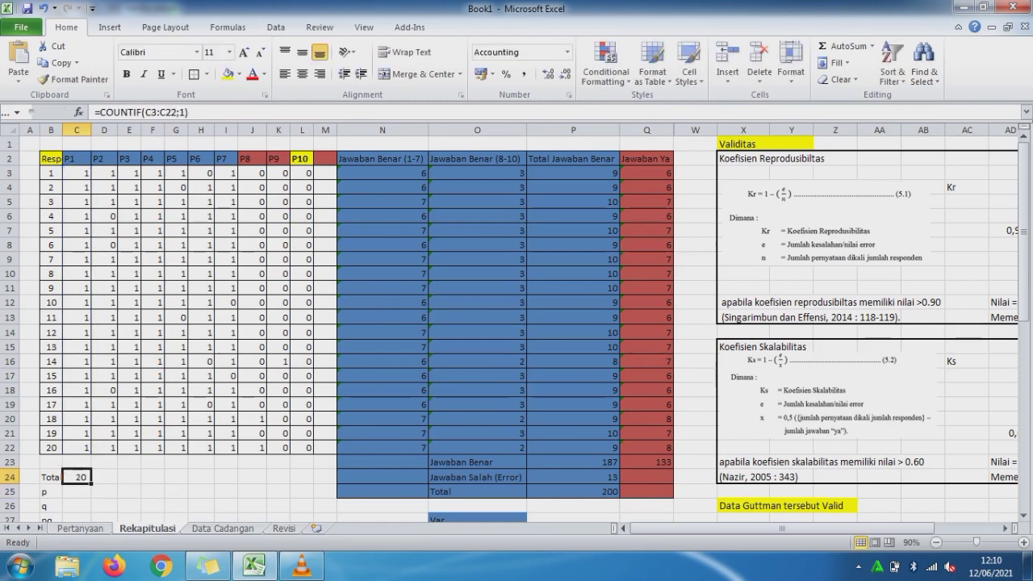
pyautogui.moveTo(91, 483); pyautogui.dragTo(234, 482)
# Step: Count the 0 answers for P8 in J24 with =COUNTIF(J3:J22;0) and fill the formula across to P10 in L24
pyautogui.click(251, 477)
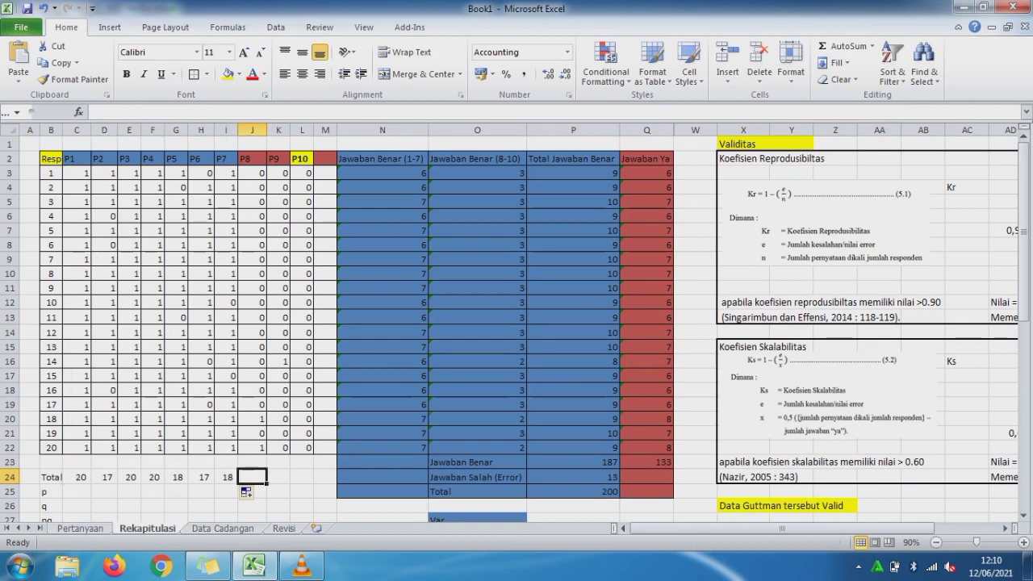
pyautogui.write('=coun')
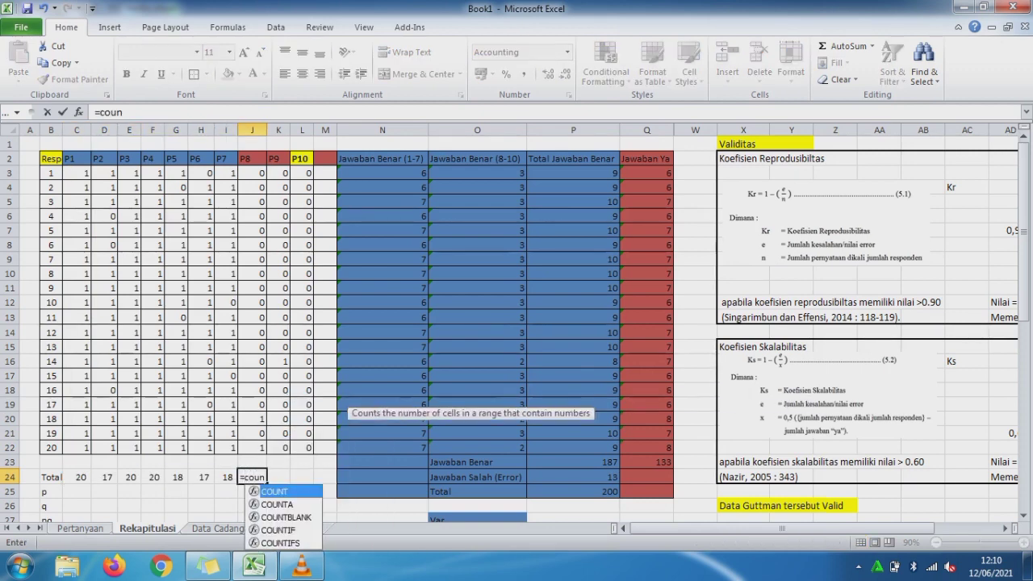
pyautogui.press('Down')
pyautogui.press('Down')
pyautogui.press('Down')
pyautogui.press('Tab')
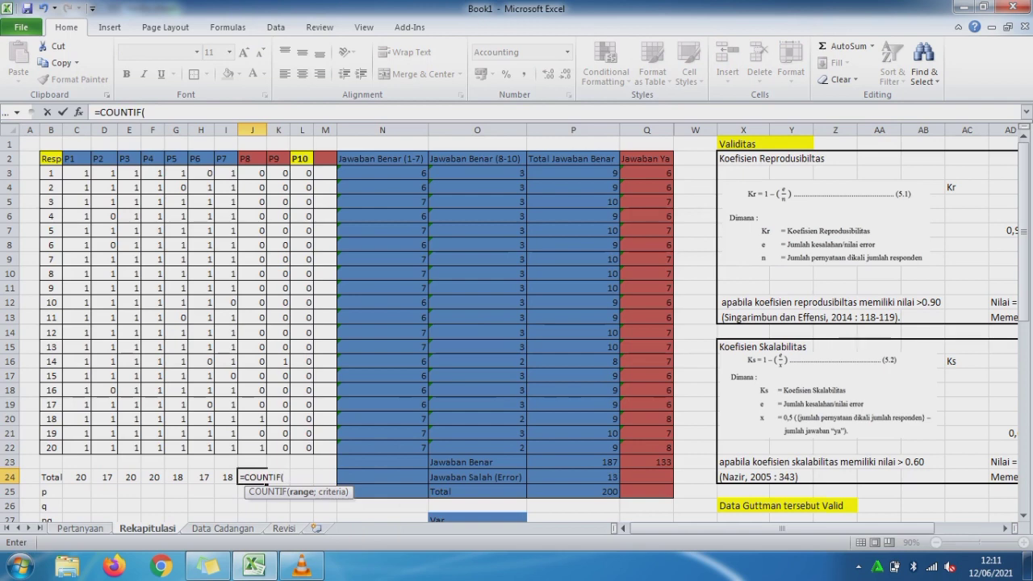
pyautogui.moveTo(257, 173); pyautogui.dragTo(262, 448)
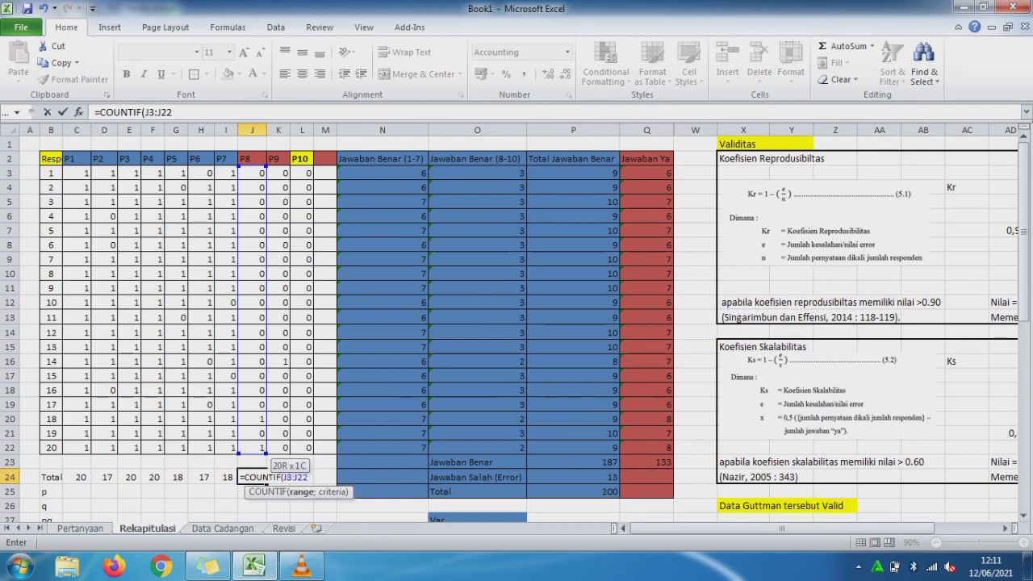
pyautogui.write(';0)')
pyautogui.press('Return')
pyautogui.press('Up')
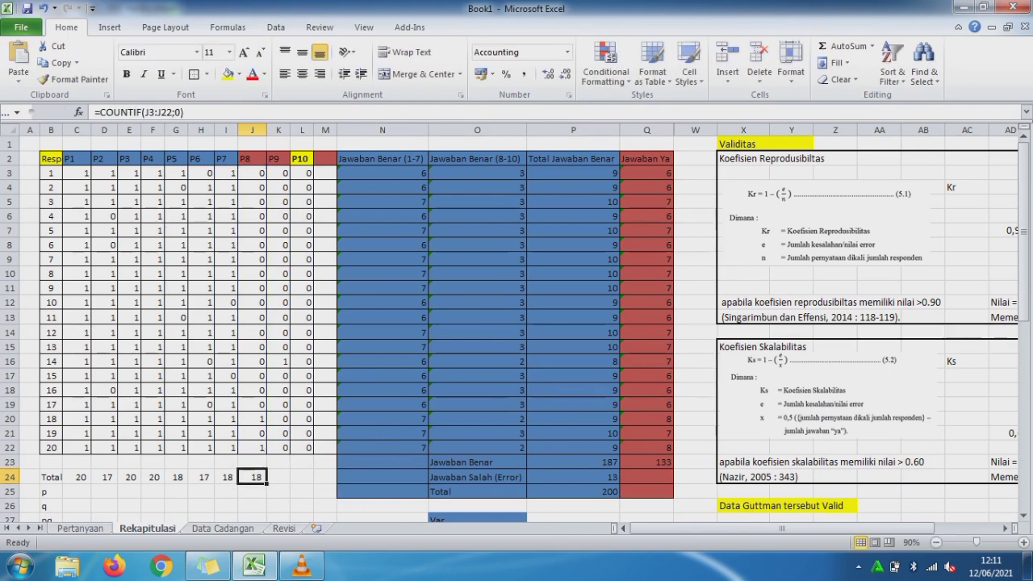
pyautogui.moveTo(265, 483); pyautogui.dragTo(307, 482)
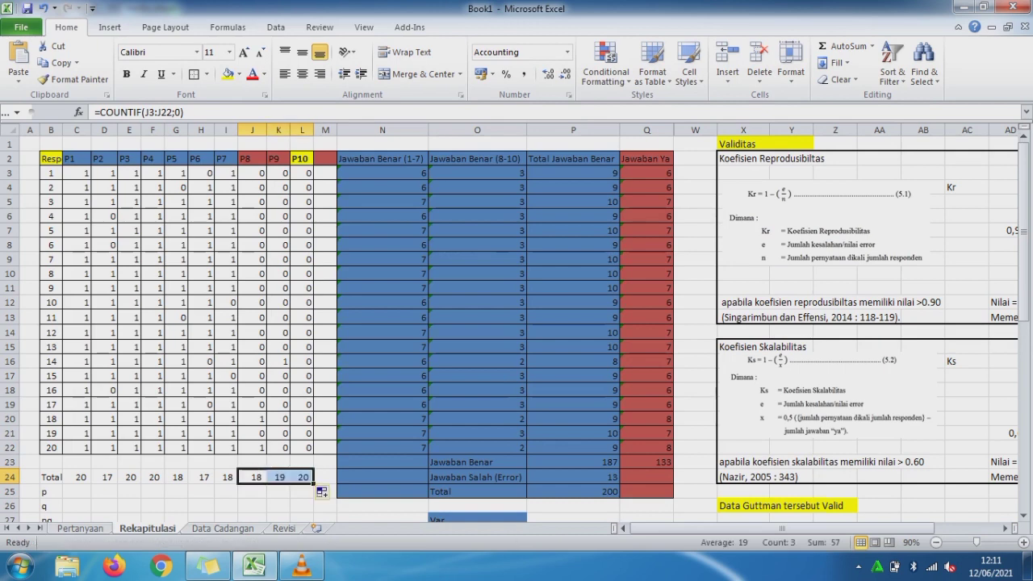
# Step: Calculate the p row with =C24/$B$22 in C25 and fill it across to L25
pyautogui.click(77, 492)
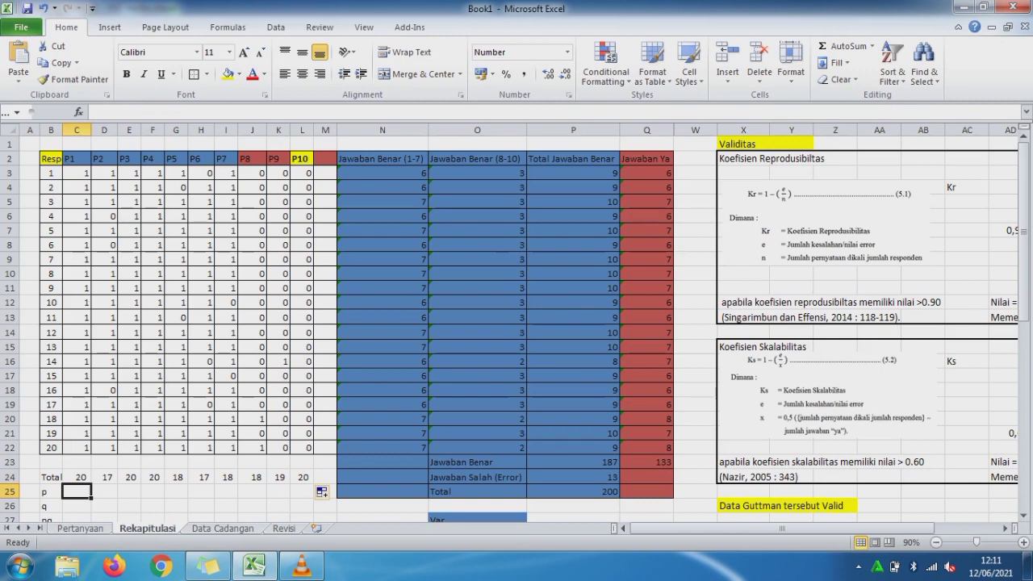
pyautogui.write('=')
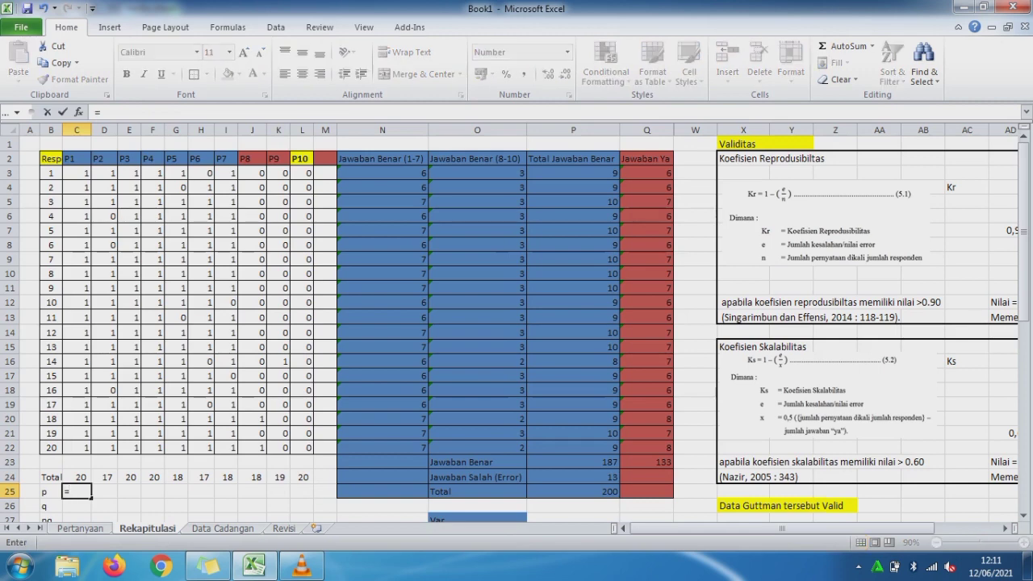
pyautogui.press('Up')
pyautogui.write('/')
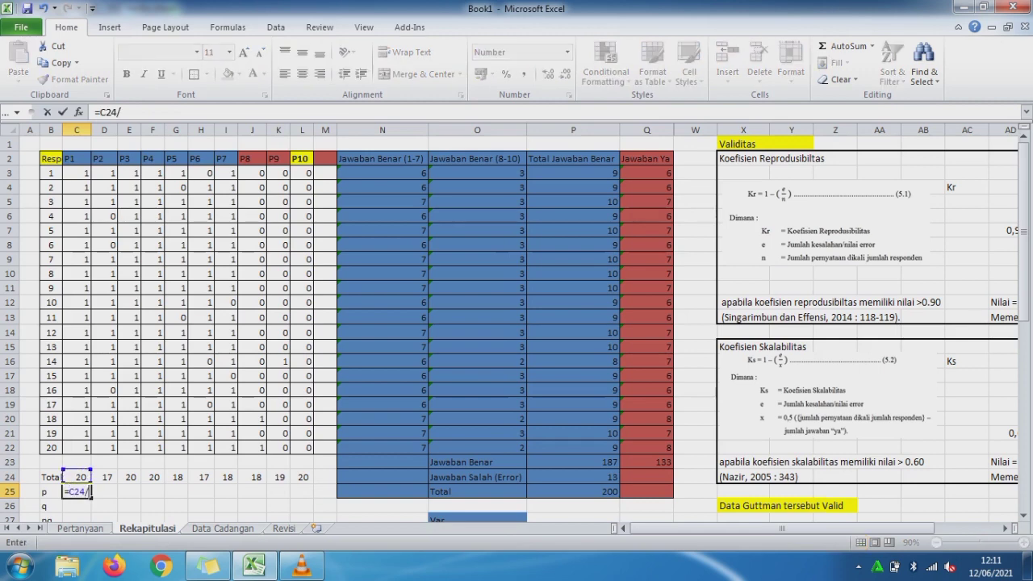
pyautogui.click(51, 448)
pyautogui.press('F4')
pyautogui.press('Return')
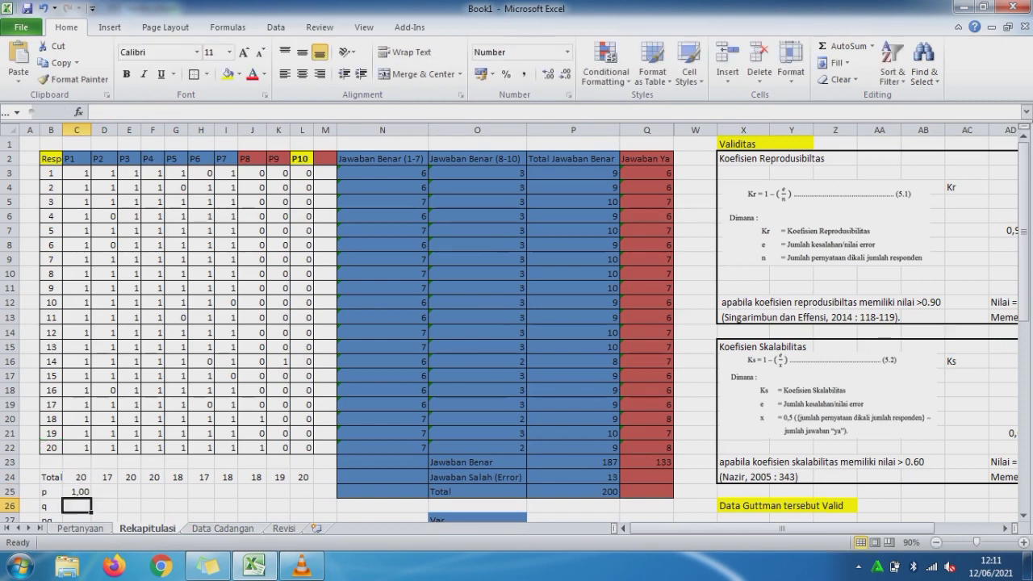
pyautogui.press('Up')
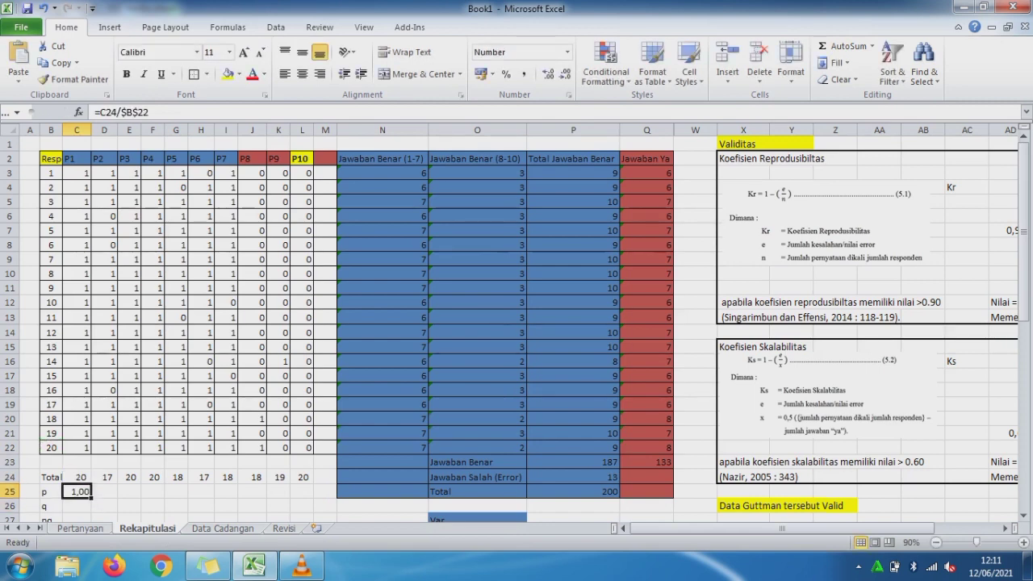
pyautogui.moveTo(91, 498); pyautogui.dragTo(311, 493)
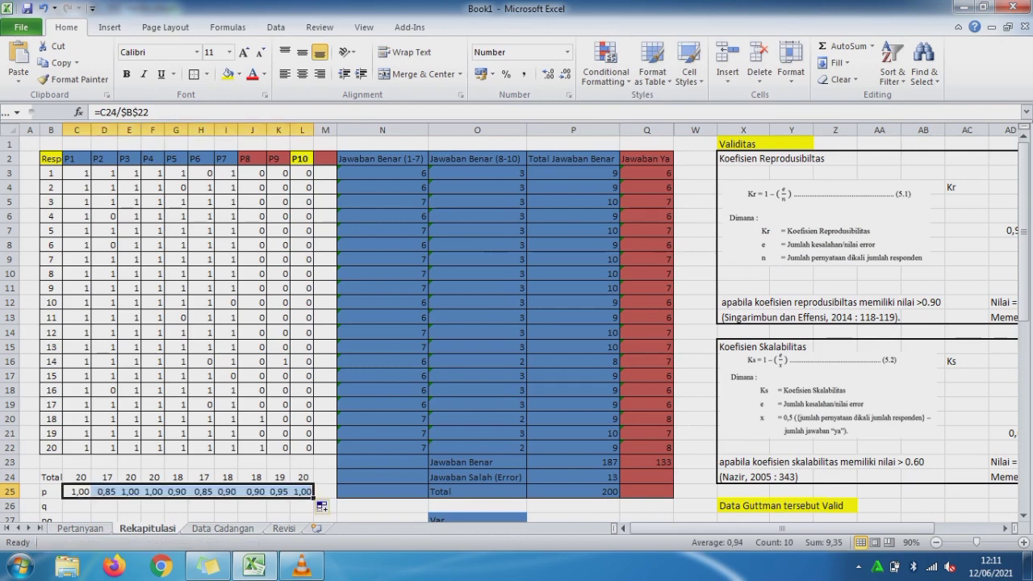
# Step: Calculate the q row with =1-C25 in C26 and fill it across to L26
pyautogui.click(278, 506)
pyautogui.press('Down')
pyautogui.press('Down')
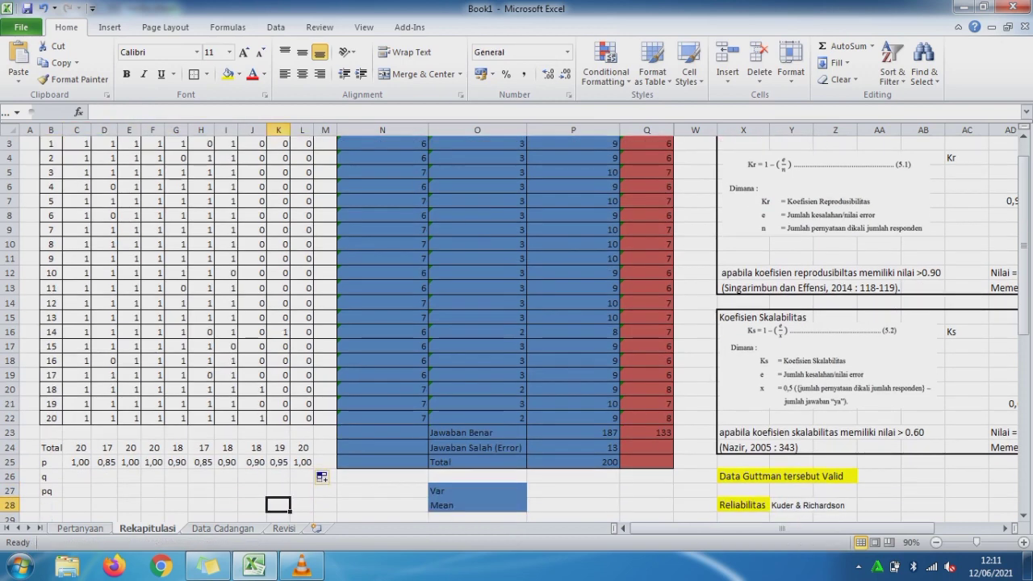
pyautogui.click(77, 476)
pyautogui.write('=1')
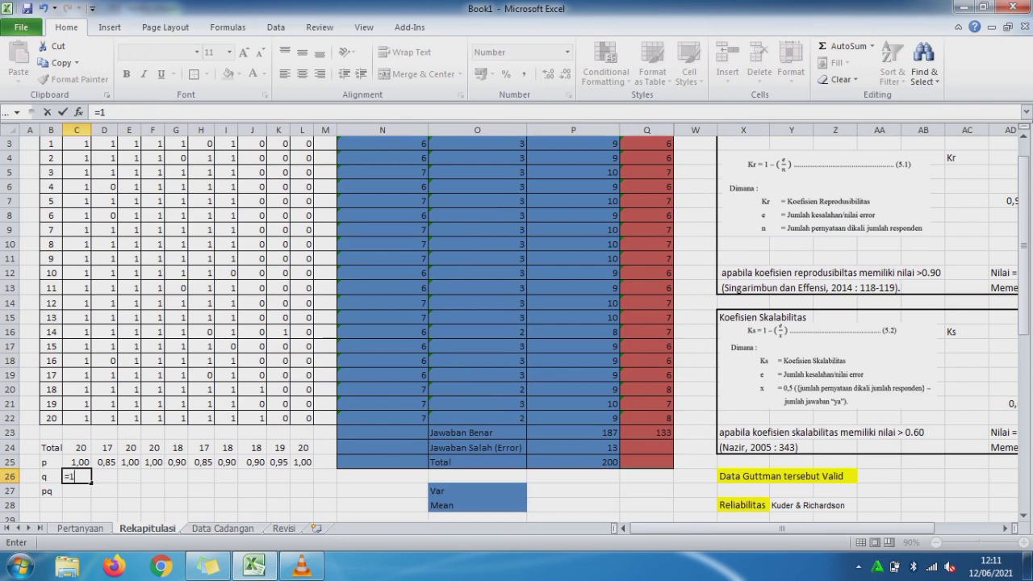
pyautogui.write('-C25')
pyautogui.hotkey('ctrl', 'Return')
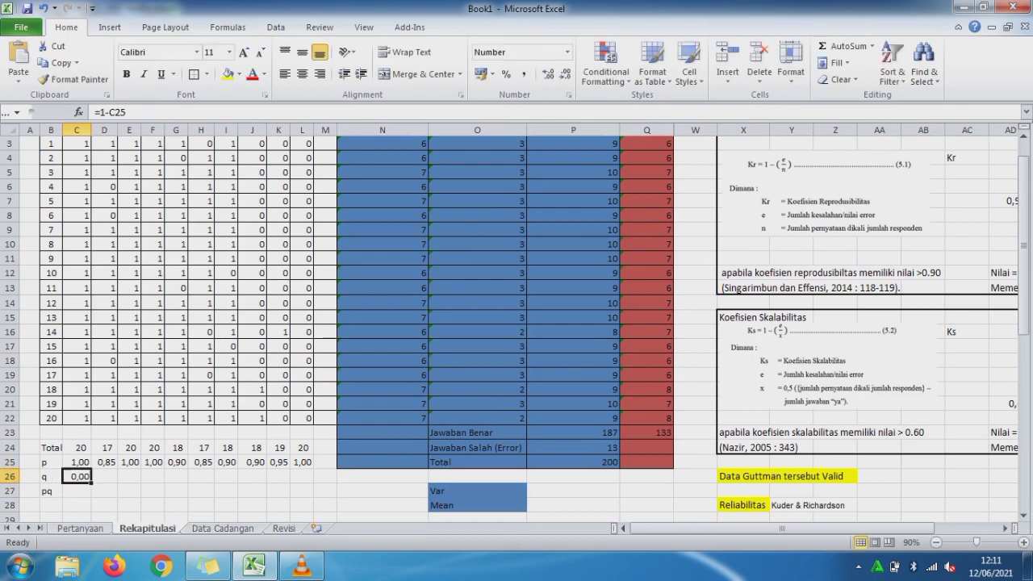
pyautogui.moveTo(91, 484); pyautogui.dragTo(312, 484)
# Step: Calculate the pq row with =C25*C26 in C27 and fill it across to L27
pyautogui.click(77, 505)
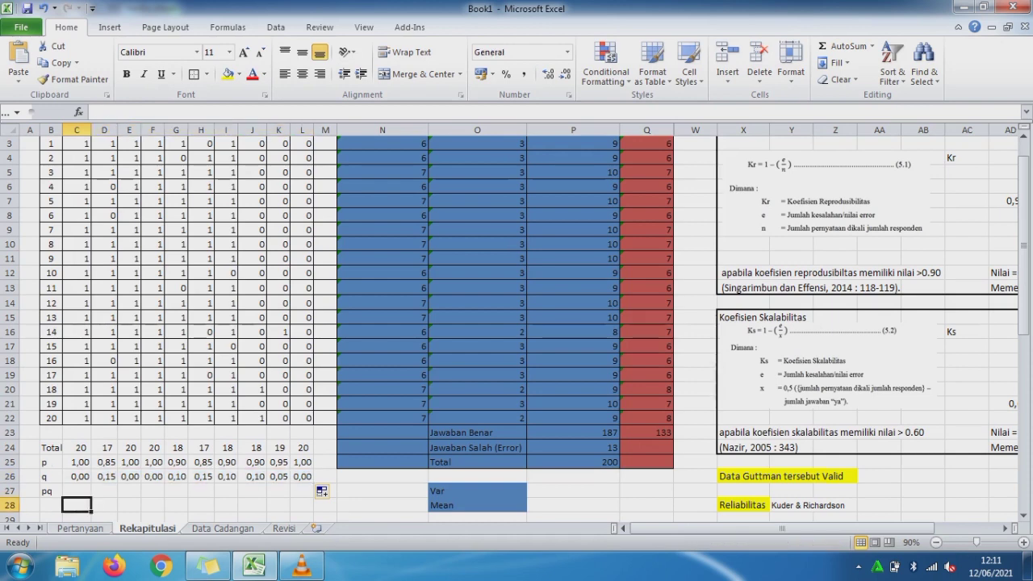
pyautogui.click(76, 490)
pyautogui.write('=')
pyautogui.click(76, 462)
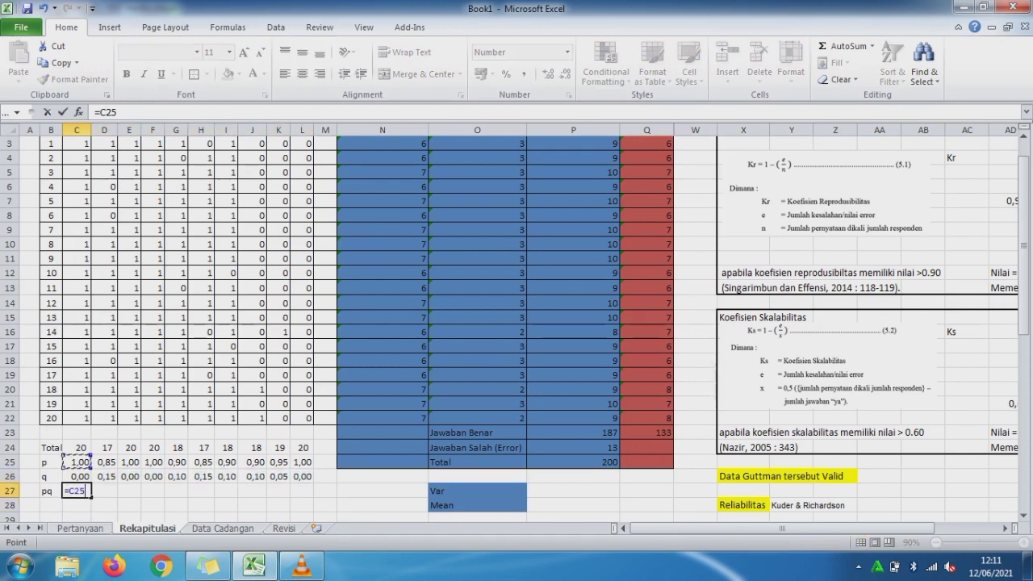
pyautogui.write('*')
pyautogui.press('Up')
pyautogui.hotkey('ctrl', 'Return')
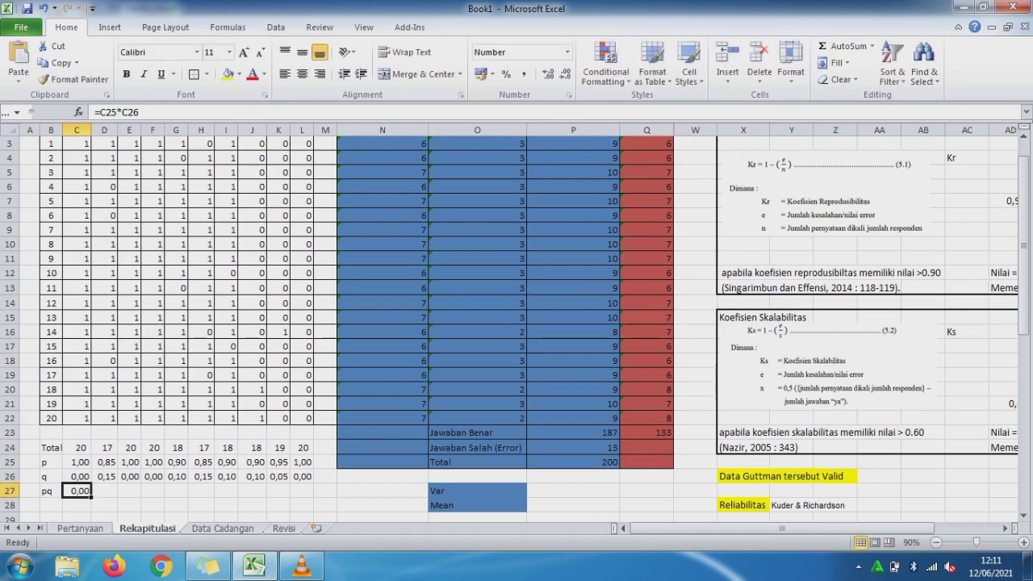
pyautogui.moveTo(92, 497); pyautogui.dragTo(307, 493)
# Step: Total the pq values C27 through L27 in cell M27 with the SUM function
pyautogui.click(325, 490)
pyautogui.write('=sum(')
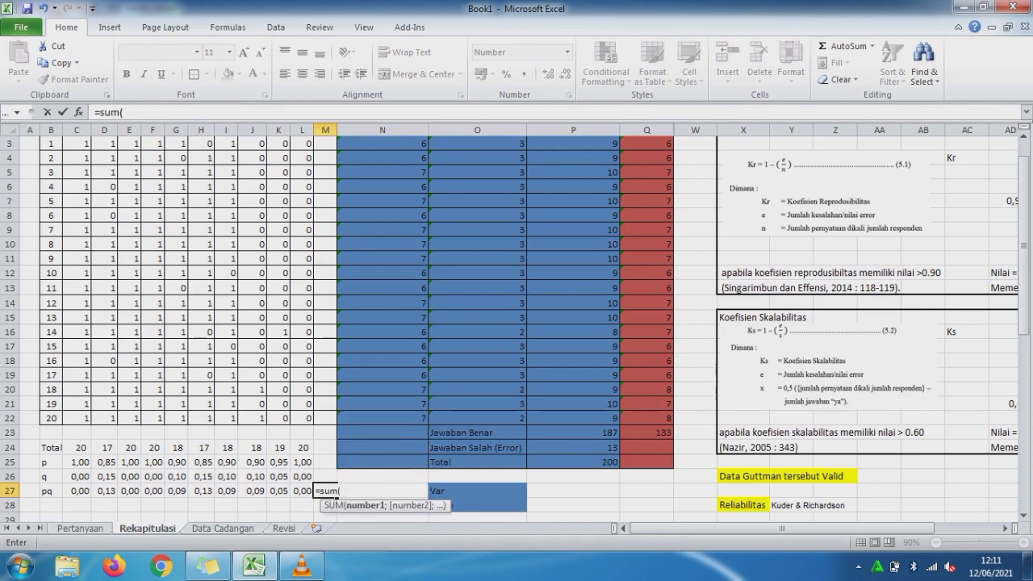
pyautogui.moveTo(77, 492); pyautogui.dragTo(307, 493)
pyautogui.press('Return')
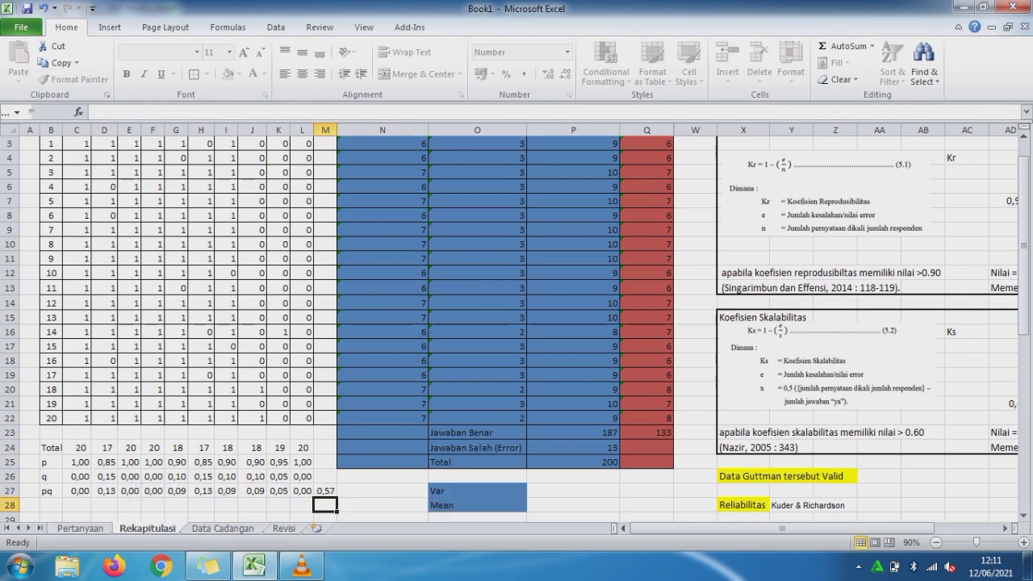
# Step: Link the Σpq value in cell AE31 of the reliability block to the pq total in M27
pyautogui.press('Right')
pyautogui.press('Right')
pyautogui.press('Right')
pyautogui.press('Right')
pyautogui.press('Right')
pyautogui.press('Right')
pyautogui.press('Right')
pyautogui.press('Right')
pyautogui.press('Right')
pyautogui.press('Right')
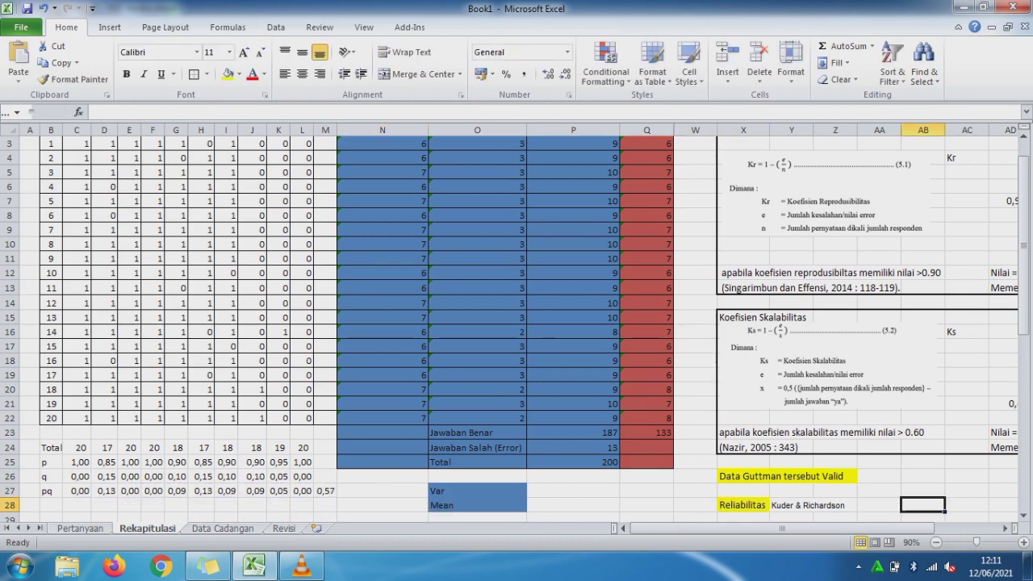
pyautogui.press('Right')
pyautogui.press('Right')
pyautogui.press('Down')
pyautogui.press('Down')
pyautogui.press('Down')
pyautogui.press('Down')
pyautogui.press('Down')
pyautogui.press('Right')
pyautogui.press('Right')
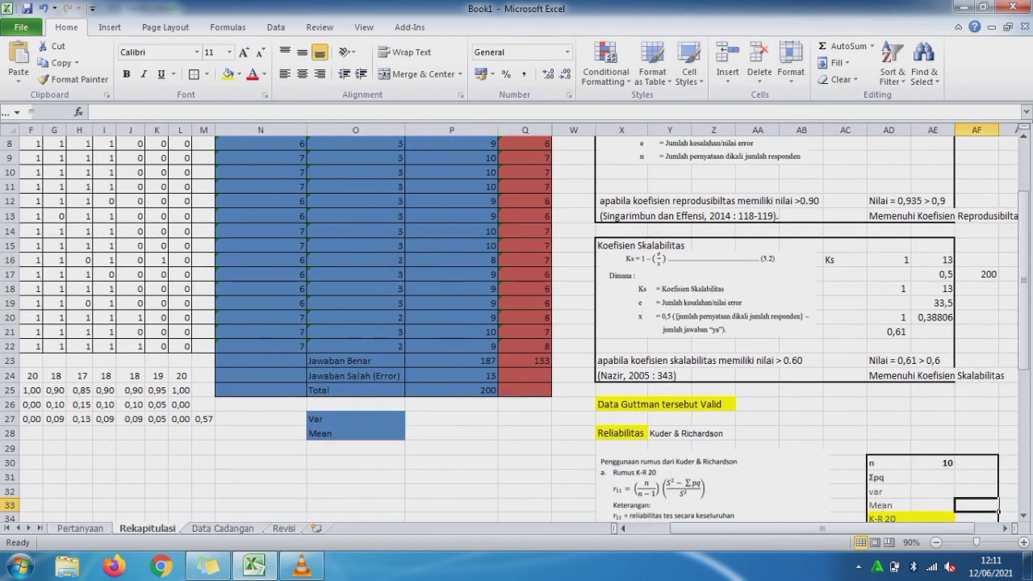
pyautogui.press('Right')
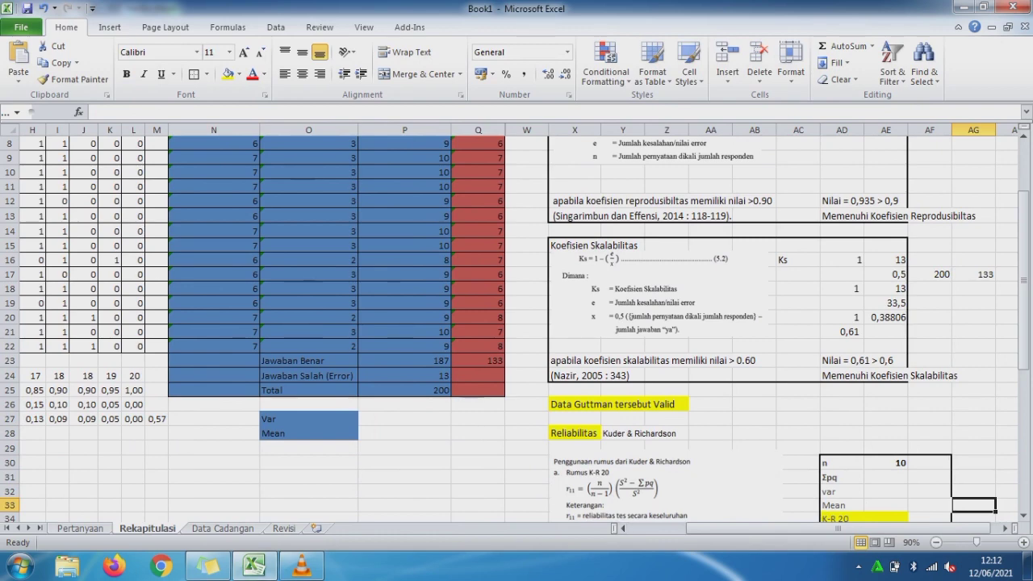
pyautogui.click(886, 477)
pyautogui.write('=')
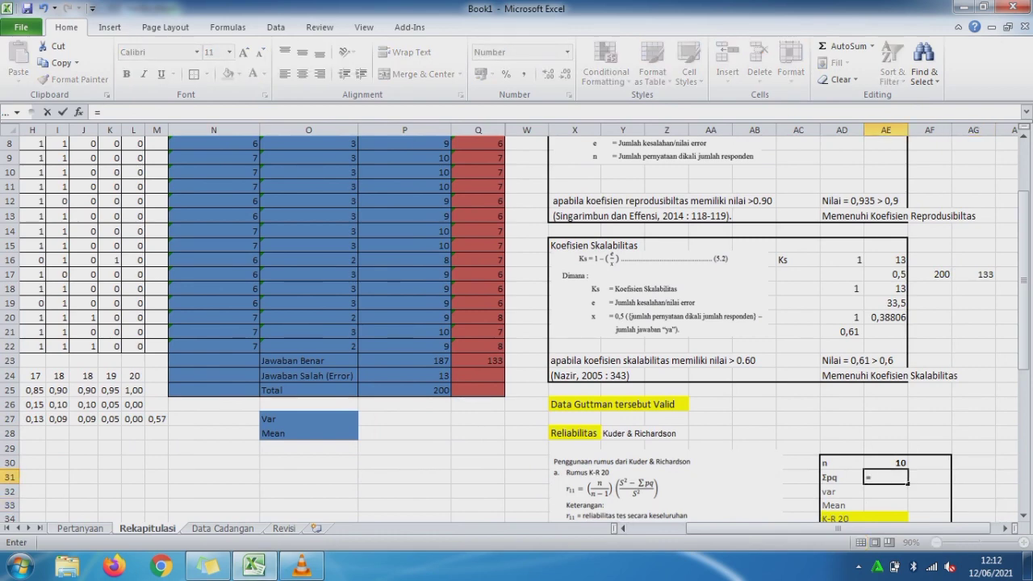
pyautogui.click(156, 419)
pyautogui.press('Return')
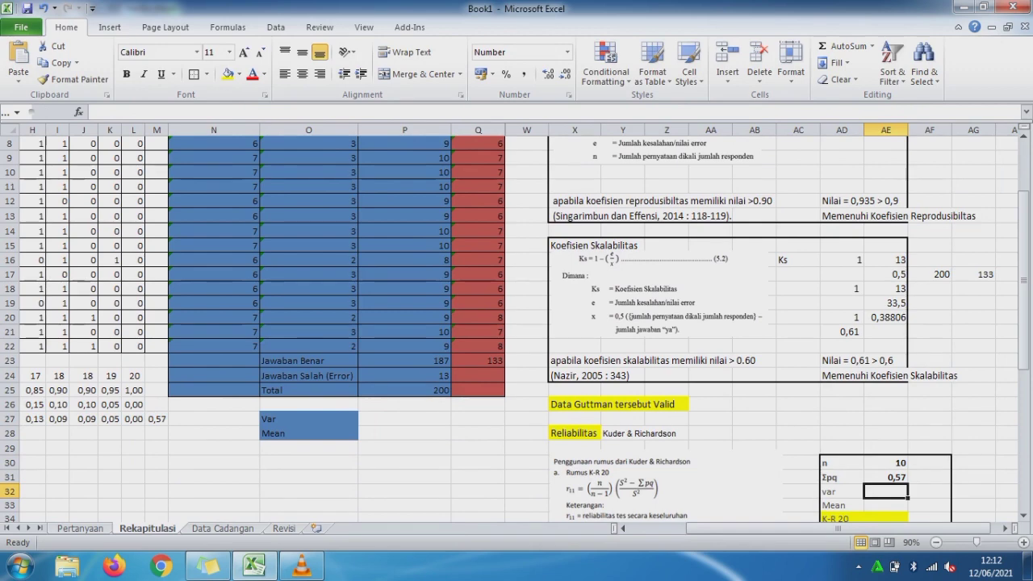
# Step: Enter the average of the Total Jawaban Benar values in the Var cell P27 with =AVERAGE(P3:P22)
pyautogui.click(405, 418)
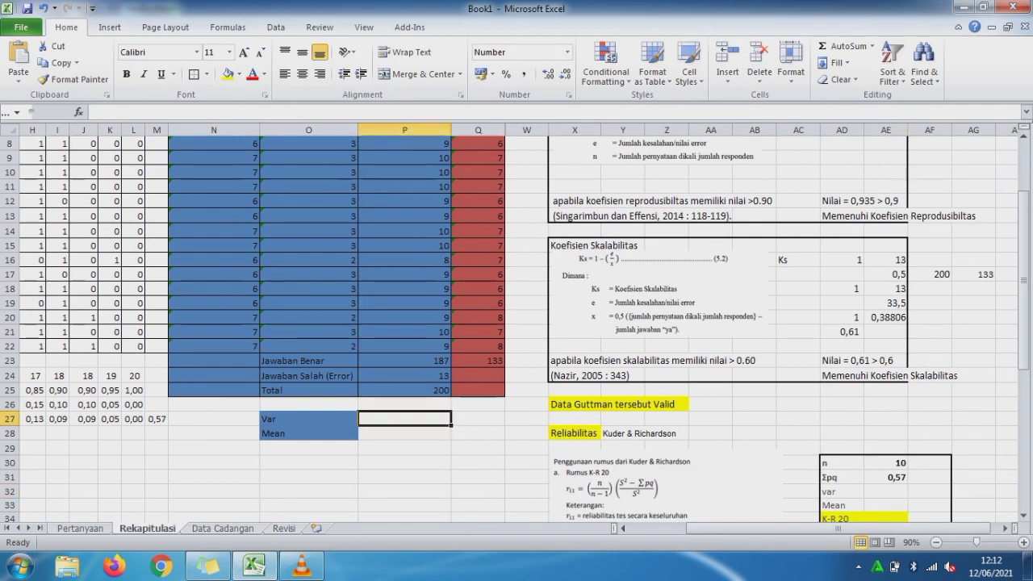
pyautogui.write('=ave')
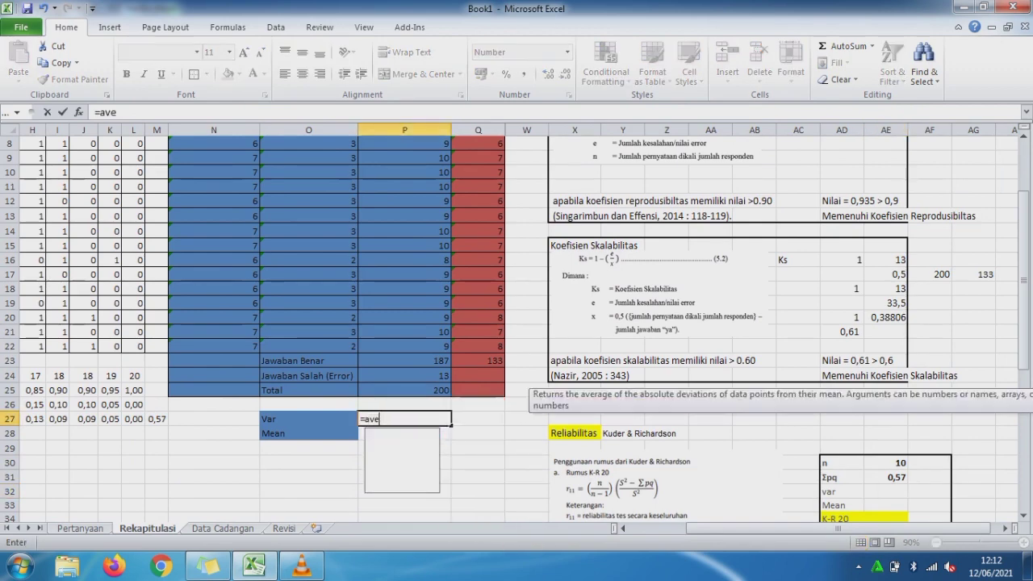
pyautogui.press('Down')
pyautogui.press('Tab')
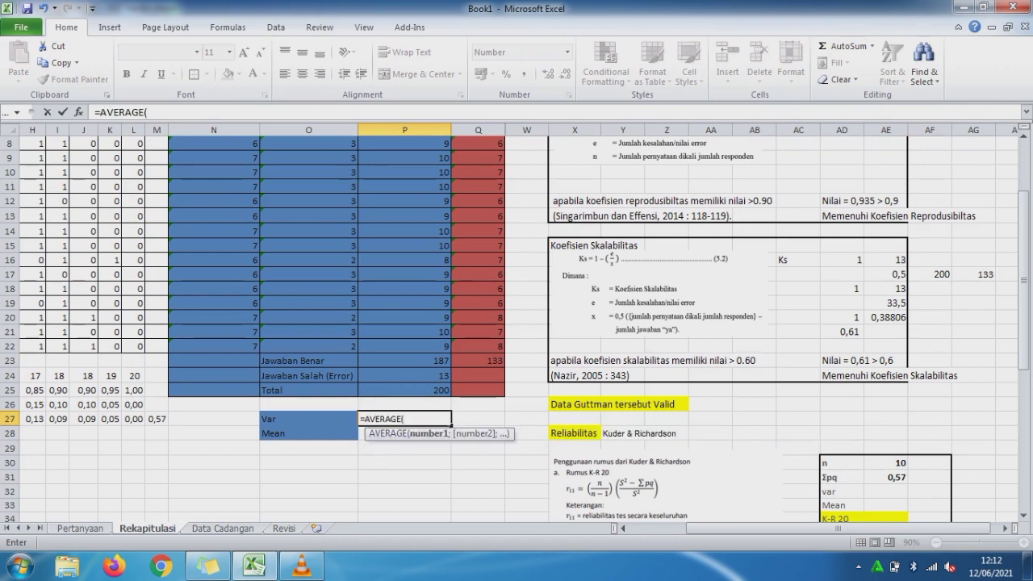
pyautogui.click(405, 346)
pyautogui.moveTo(436, 346); pyautogui.dragTo(450, 171)
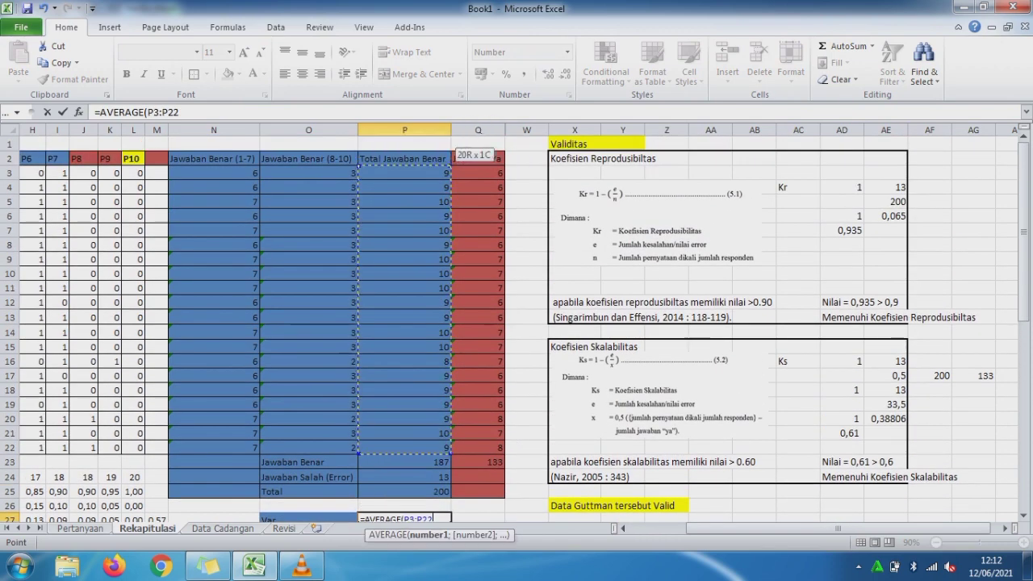
pyautogui.write(')')
pyautogui.press('Return')
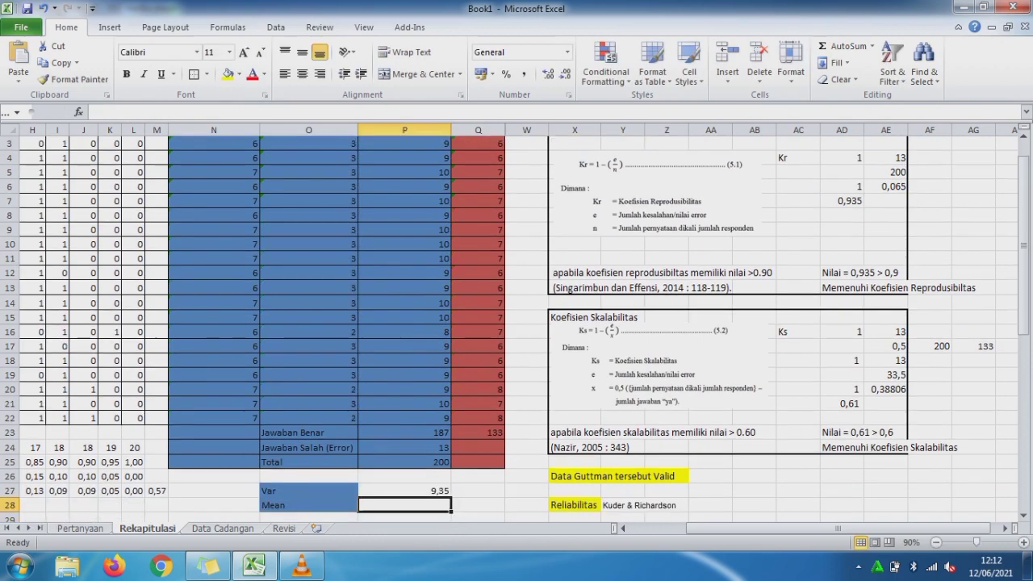
# Step: Change the function in the Var cell P27 to VAR.P so the formula reads =VAR.P(P3:P22)
pyautogui.write('=')
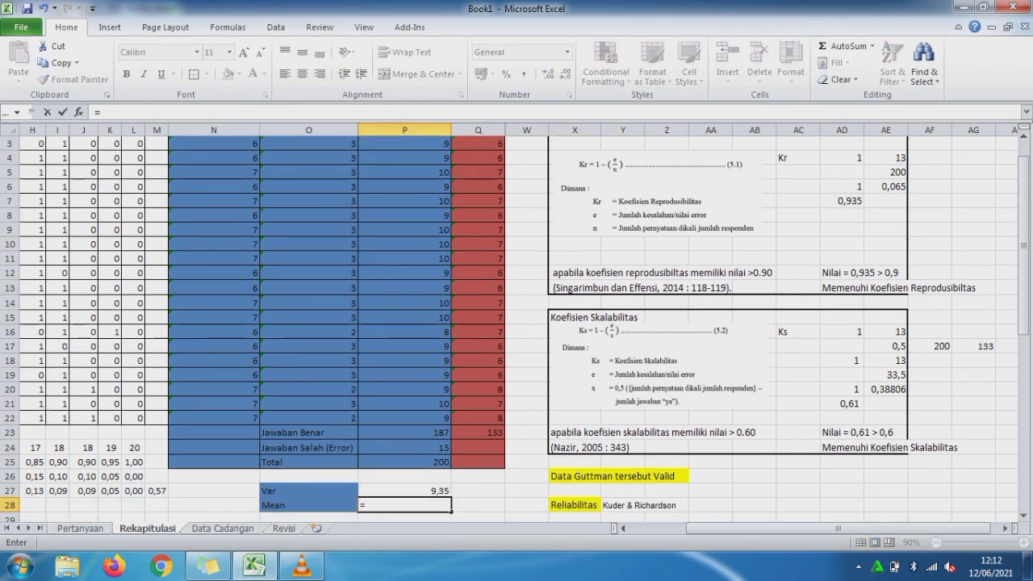
pyautogui.press('Escape')
pyautogui.press('Up')
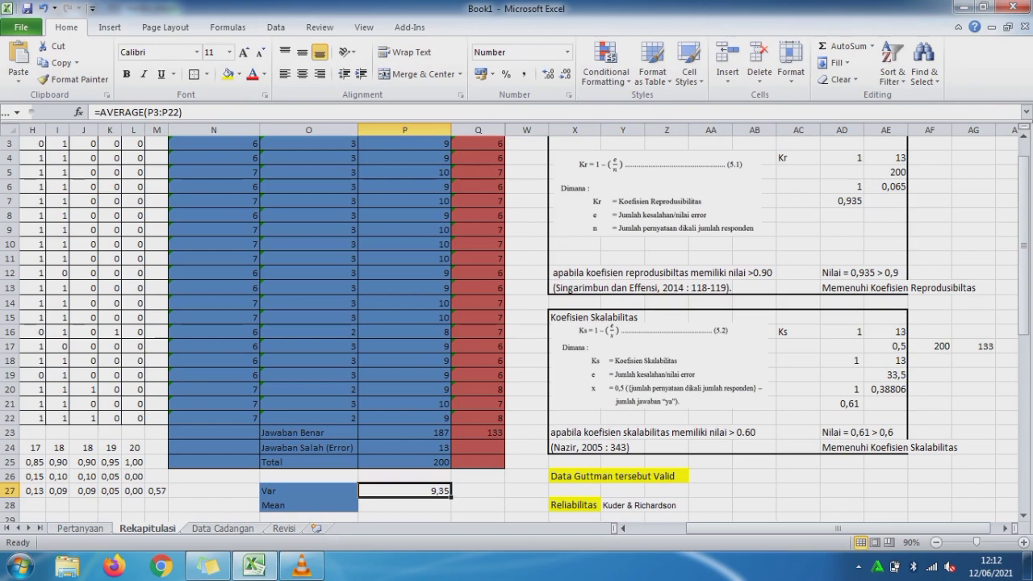
pyautogui.click(144, 112)
pyautogui.press('BackSpace')
pyautogui.press('BackSpace')
pyautogui.press('BackSpace')
pyautogui.press('BackSpace')
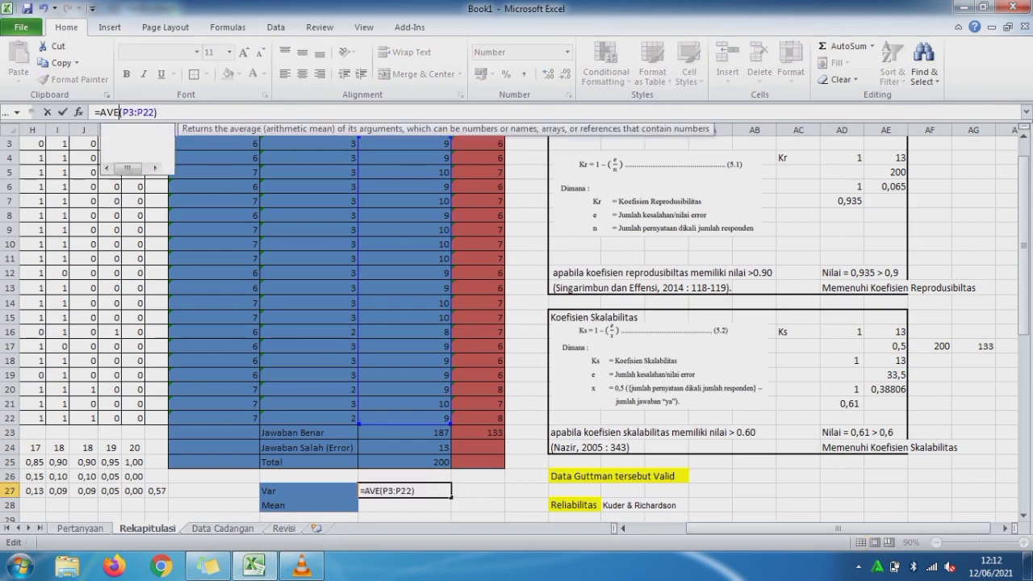
pyautogui.press('BackSpace')
pyautogui.press('BackSpace')
pyautogui.press('BackSpace')
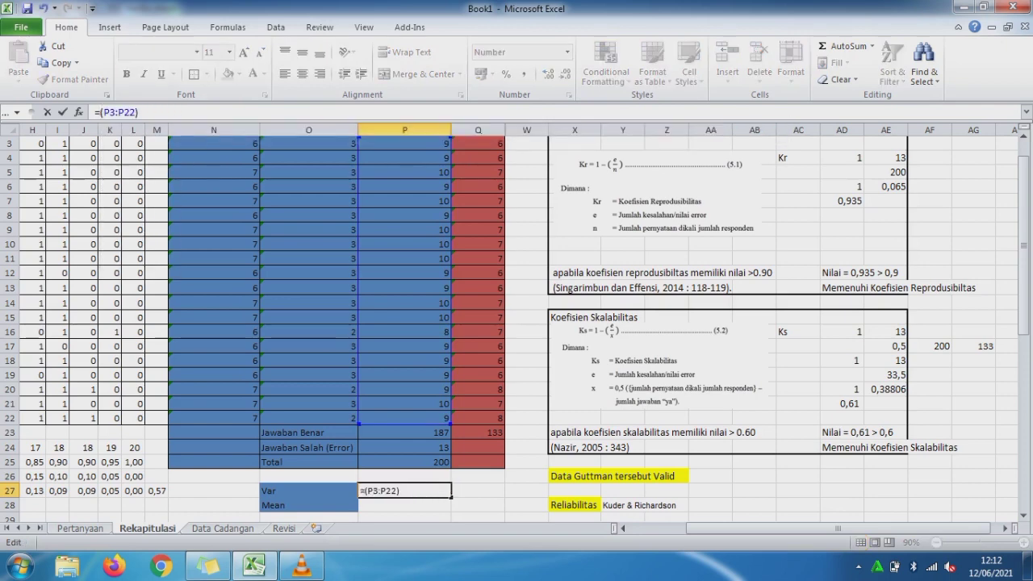
pyautogui.write('var')
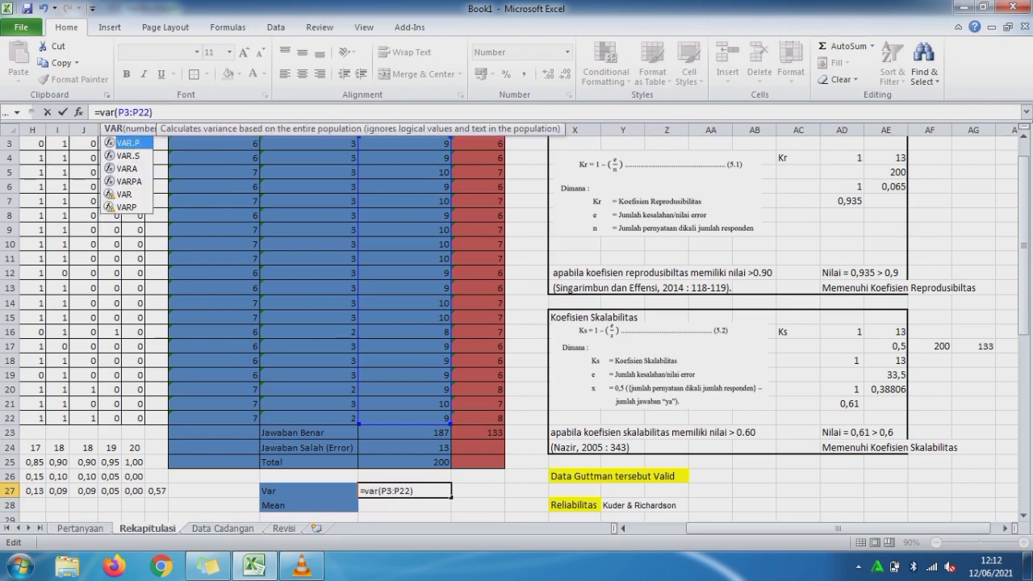
pyautogui.press('Tab')
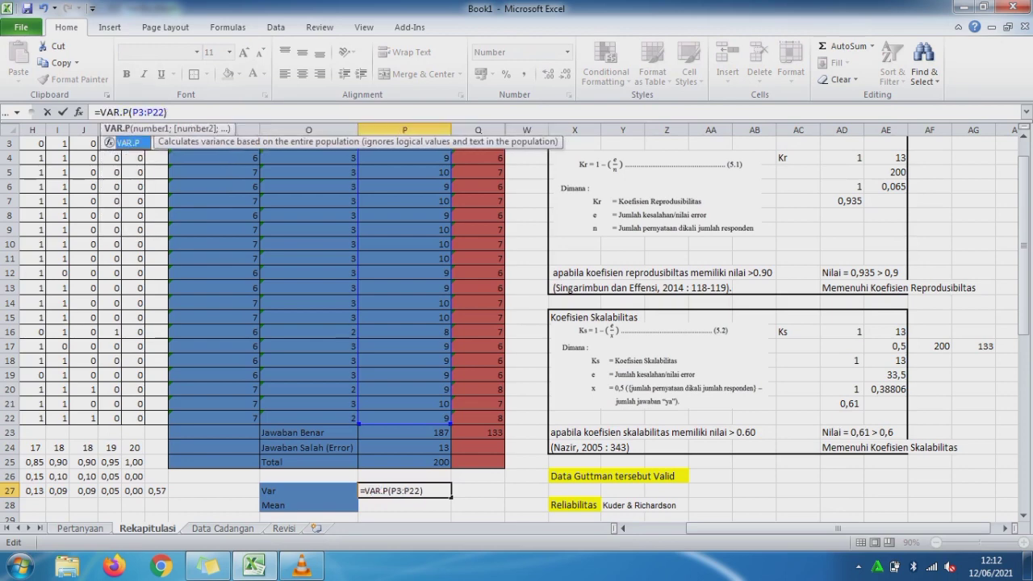
pyautogui.press('Return')
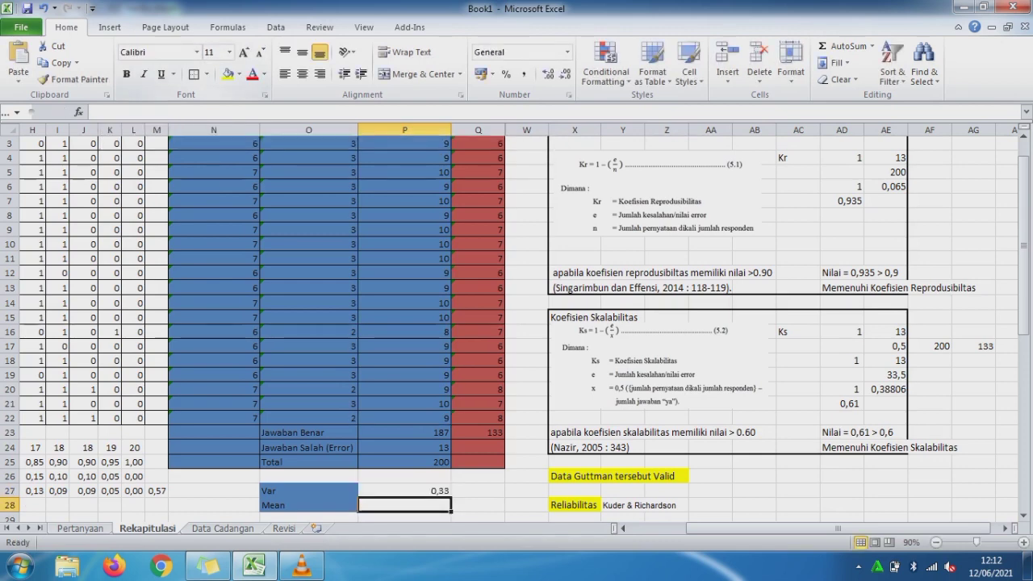
# Step: Calculate the mean of the Total Jawaban Benar values in cell P28 with =AVERAGE(P3:P22)
pyautogui.write('=ave')
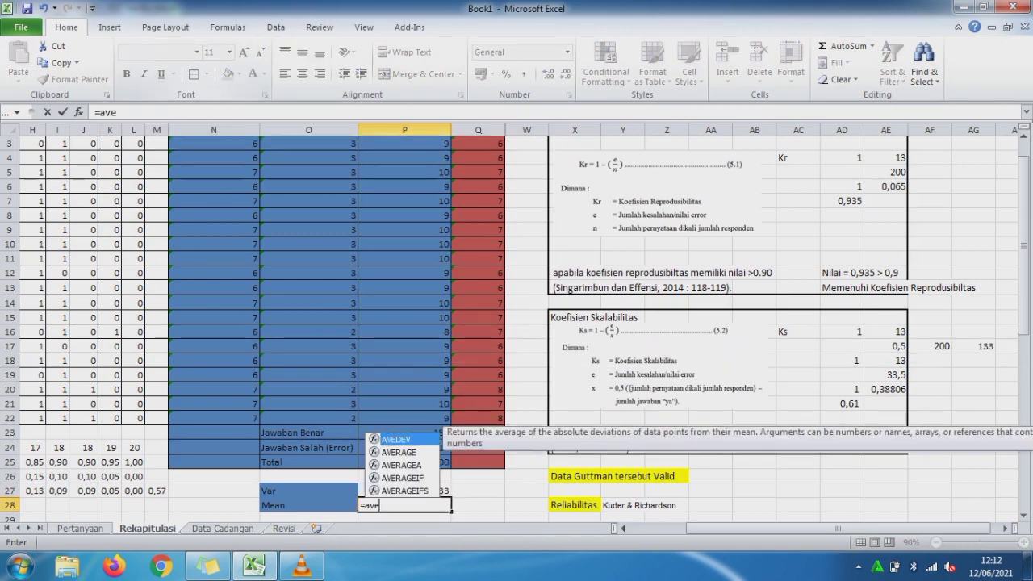
pyautogui.press('Down')
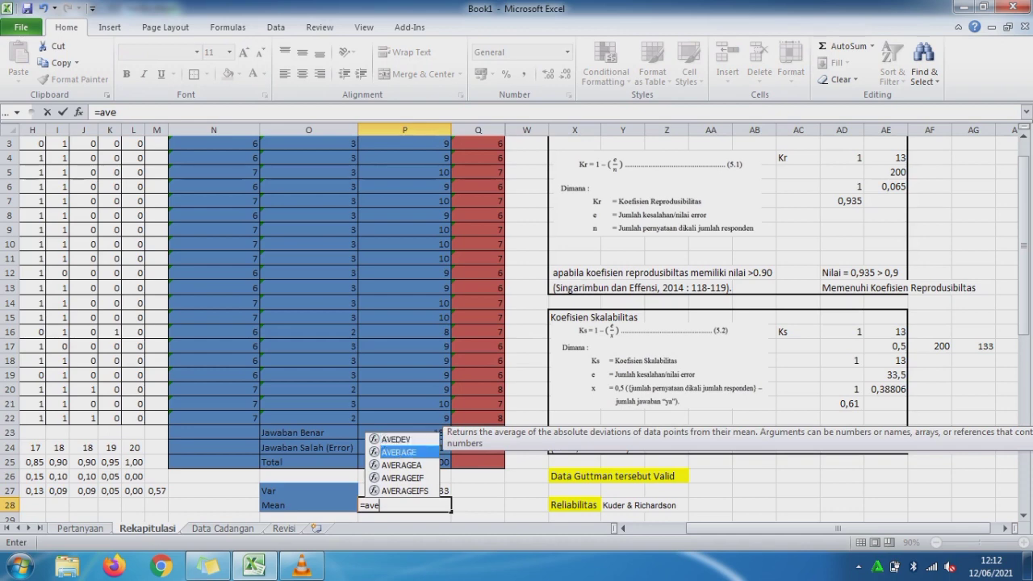
pyautogui.press('Tab')
pyautogui.moveTo(411, 418); pyautogui.dragTo(427, 138)
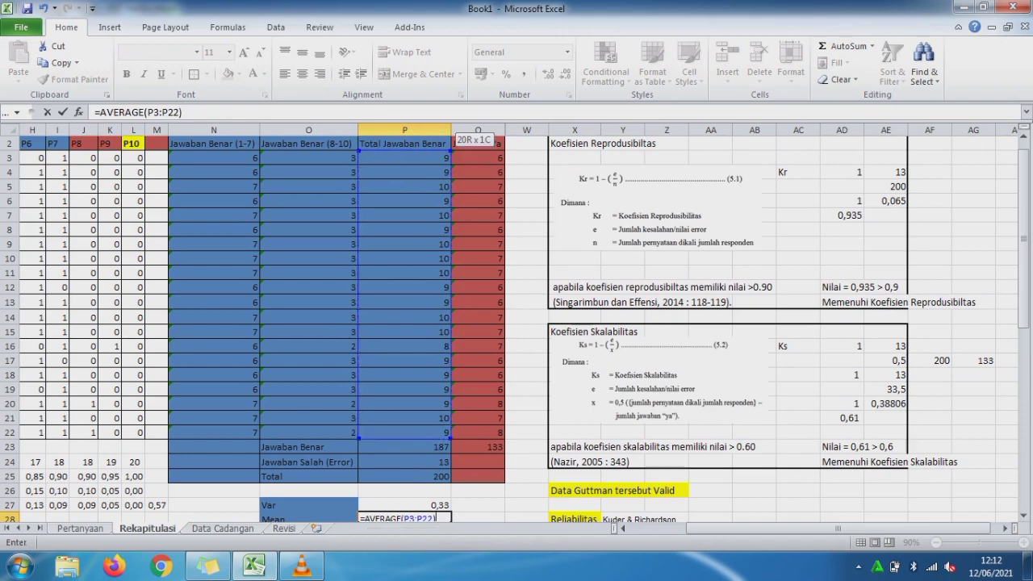
pyautogui.press('Return')
# Step: Link the var value in cell AE32 of the reliability block to the variance in P27
pyautogui.press('Right')
pyautogui.press('Right')
pyautogui.press('Right')
pyautogui.press('Right')
pyautogui.press('Right')
pyautogui.press('Right')
pyautogui.press('Right')
pyautogui.press('Right')
pyautogui.press('Right')
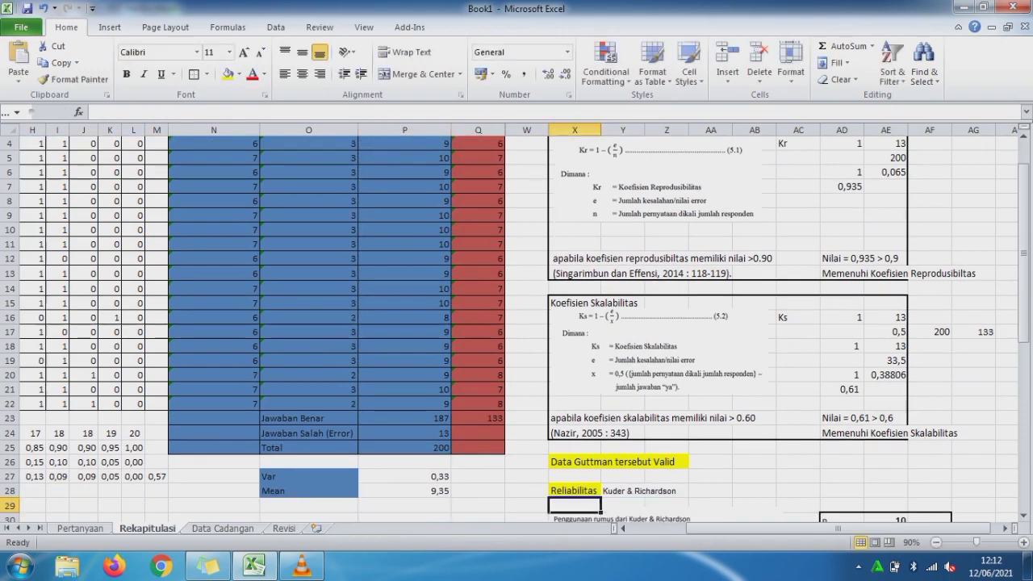
pyautogui.press('Right')
pyautogui.press('Down')
pyautogui.press('Down')
pyautogui.press('Down')
pyautogui.press('Down')
pyautogui.press('Down')
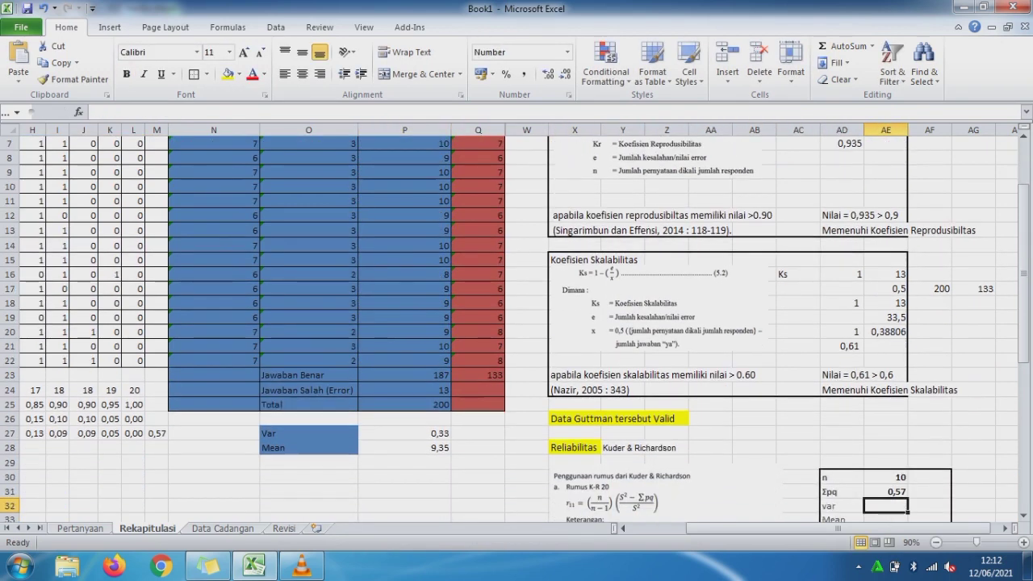
pyautogui.press('Up')
pyautogui.press('Up')
pyautogui.write('=')
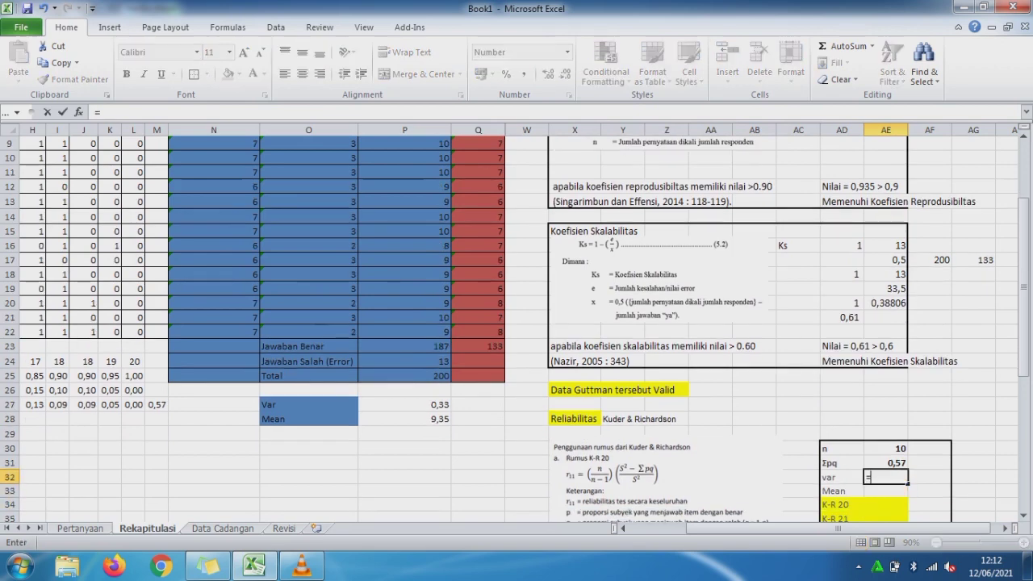
pyautogui.click(404, 405)
pyautogui.press('Return')
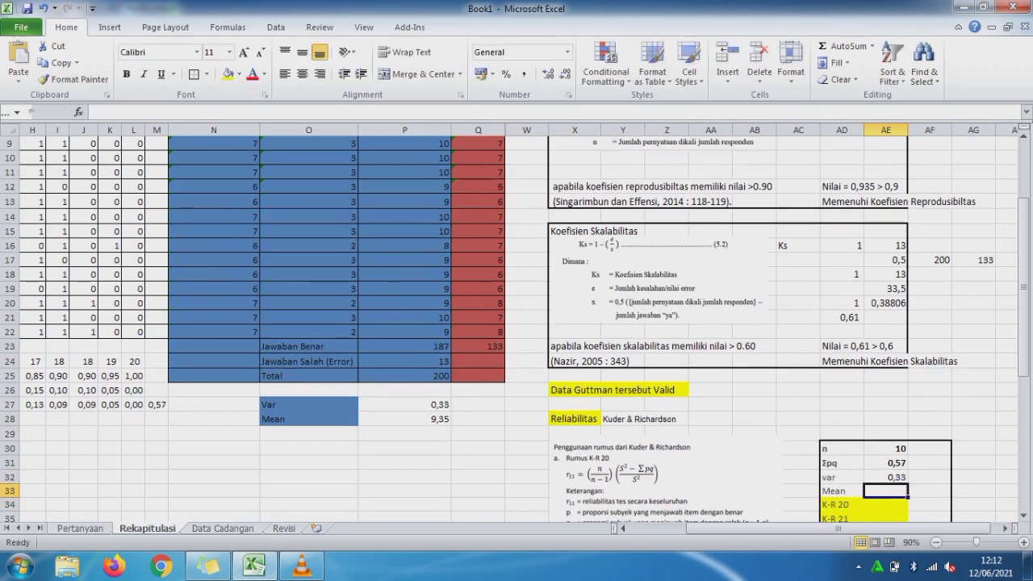
# Step: Link the Mean value in cell AE33 of the reliability block to the mean in P28
pyautogui.write('=')
pyautogui.click(404, 419)
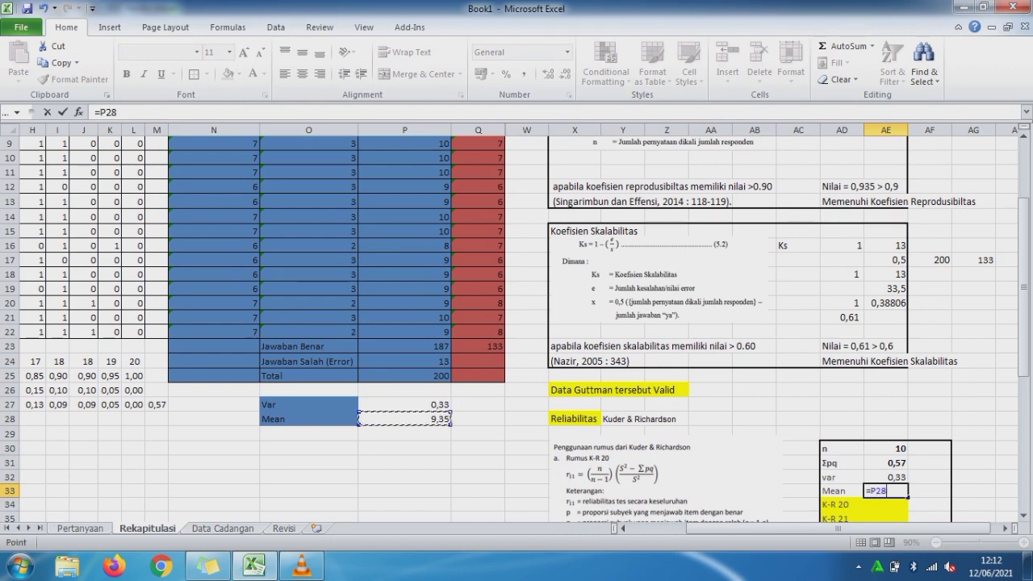
pyautogui.press('Return')
# Step: Examine the K-R 20 and K-R 21 formulas alongside the values in the reliability block
pyautogui.press('Right')
pyautogui.press('Right')
pyautogui.press('Right')
pyautogui.press('Right')
pyautogui.press('Right')
pyautogui.press('Right')
pyautogui.press('Right')
pyautogui.press('Right')
pyautogui.press('Right')
pyautogui.press('Right')
pyautogui.press('Right')
pyautogui.press('Right')
pyautogui.press('Right')
pyautogui.press('Right')
pyautogui.press('Right')
pyautogui.press('Right')
pyautogui.press('Right')
pyautogui.press('Right')
pyautogui.press('Right')
pyautogui.press('Right')
pyautogui.press('Down')
pyautogui.press('Down')
pyautogui.press('Down')
pyautogui.press('Down')
pyautogui.press('Down')
pyautogui.press('Down')
pyautogui.press('Down')
pyautogui.press('Down')
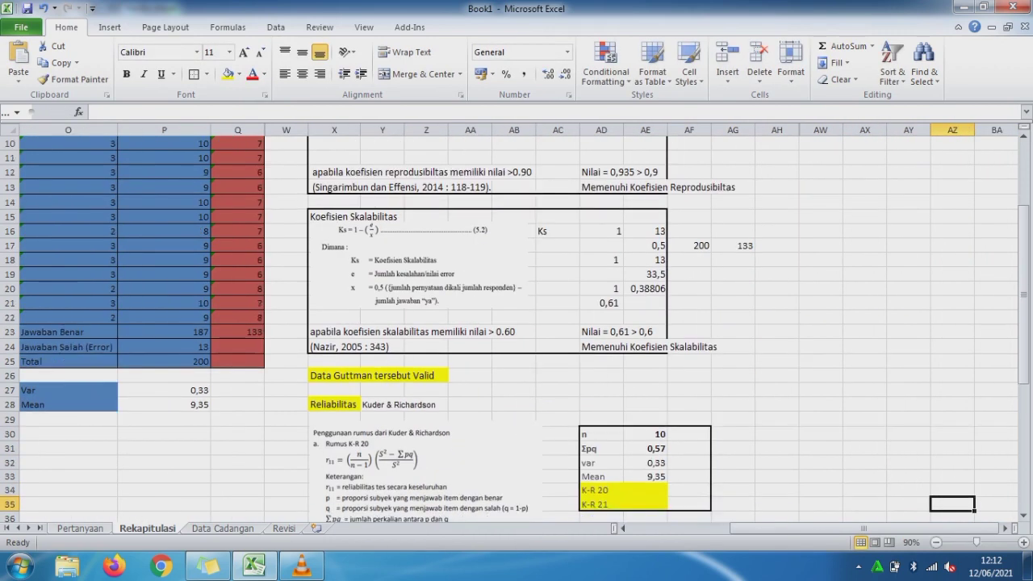
pyautogui.press('Right')
pyautogui.press('Right')
pyautogui.press('Right')
pyautogui.press('Right')
pyautogui.press('Right')
pyautogui.press('Right')
pyautogui.press('Right')
pyautogui.press('Right')
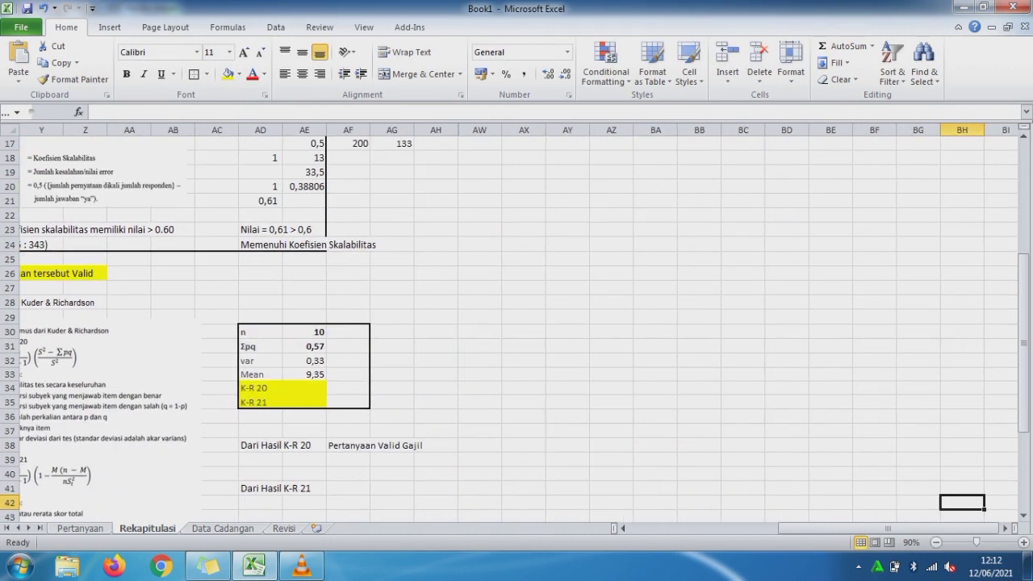
pyautogui.press('Left')
pyautogui.press('Left')
pyautogui.press('Left')
pyautogui.press('Left')
pyautogui.press('Left')
pyautogui.press('Left')
pyautogui.press('Left')
pyautogui.press('Left')
pyautogui.press('Left')
pyautogui.press('Left')
pyautogui.press('Left')
pyautogui.press('Left')
pyautogui.press('Left')
pyautogui.press('Left')
pyautogui.press('Left')
pyautogui.press('Left')
pyautogui.press('Left')
pyautogui.press('Left')
pyautogui.press('Left')
pyautogui.press('Left')
pyautogui.press('Left')
pyautogui.press('Left')
pyautogui.press('Left')
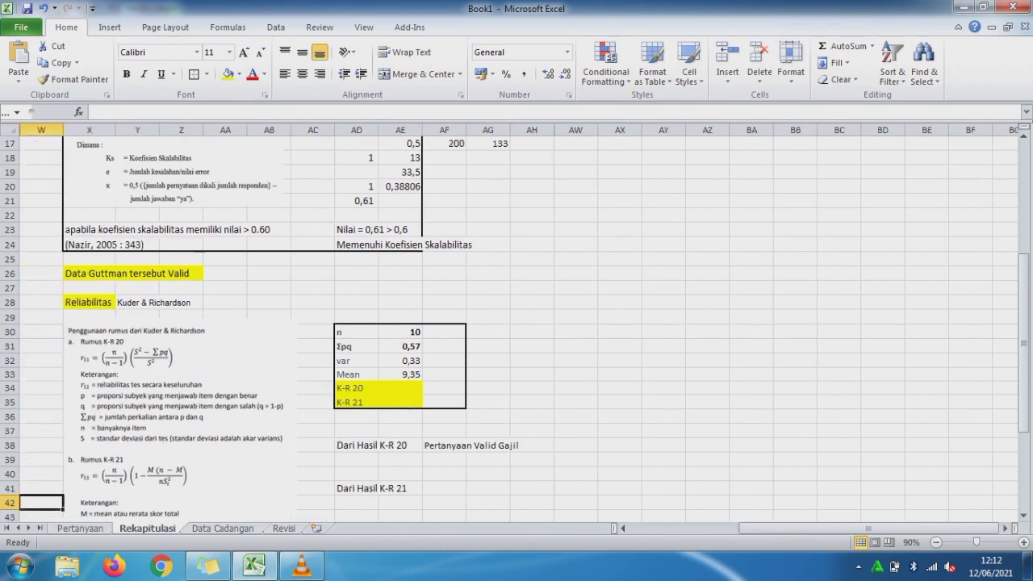
# Step: Calculate the n/(n-1) factor of the K-R 20 formula in cell AH30 with =AE30/(AE30-1)
pyautogui.click(585, 332)
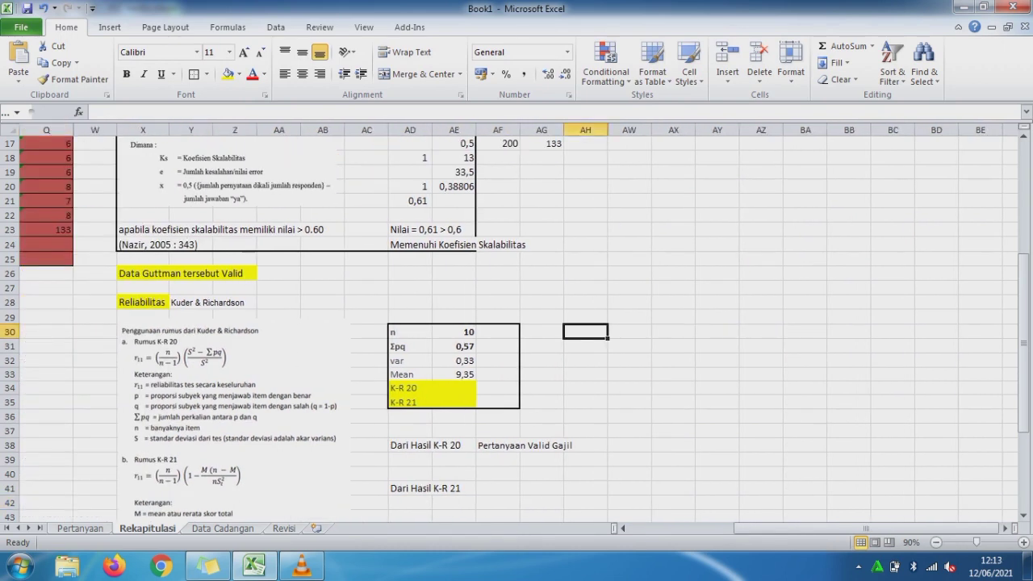
pyautogui.write('=')
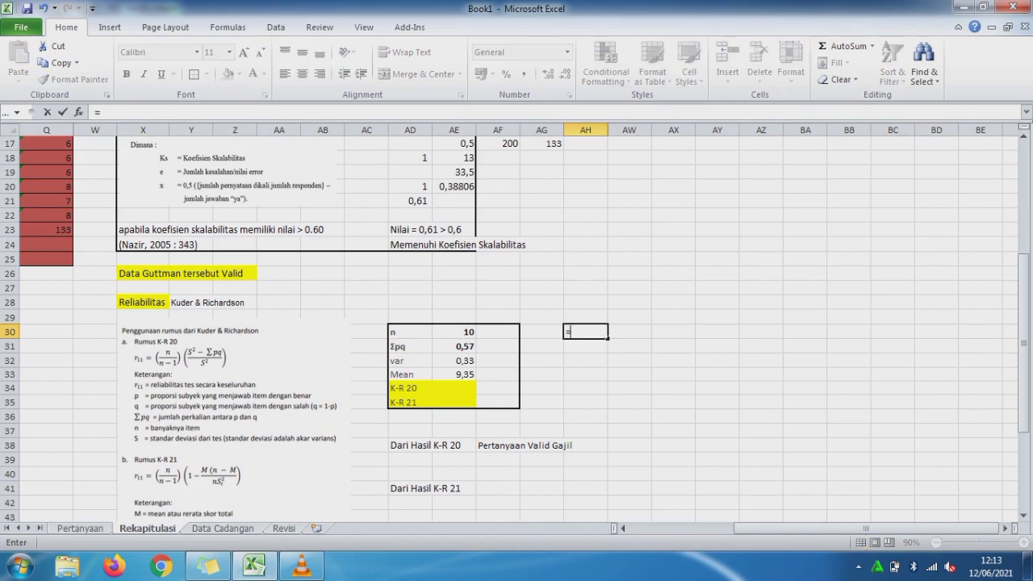
pyautogui.click(454, 332)
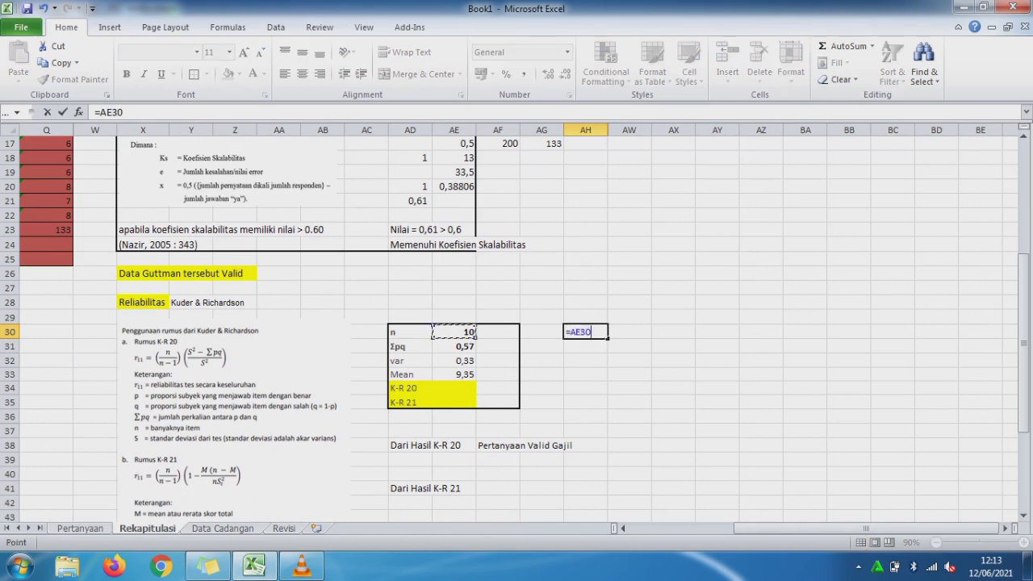
pyautogui.write('/(AE30-1)')
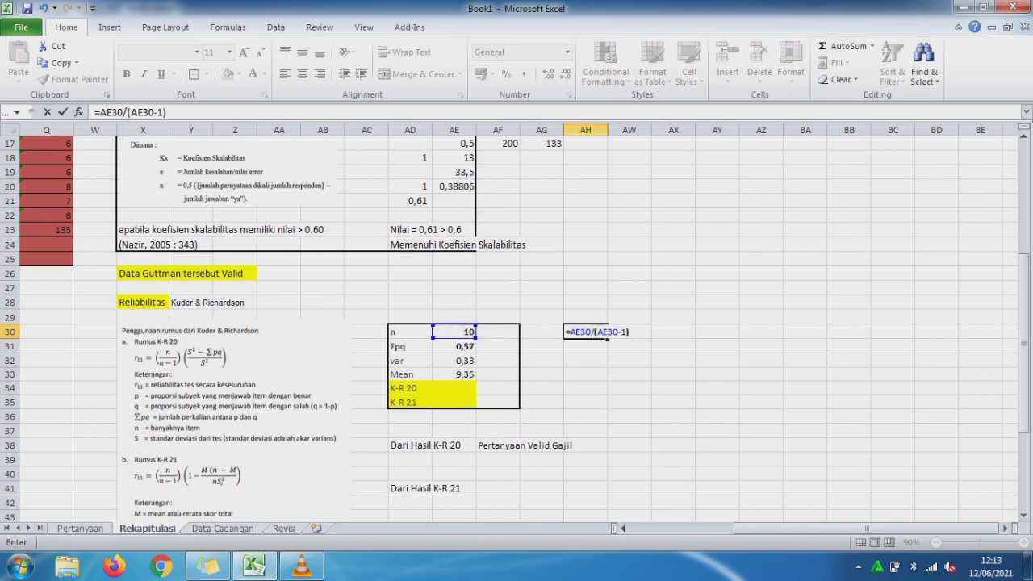
pyautogui.press('Return')
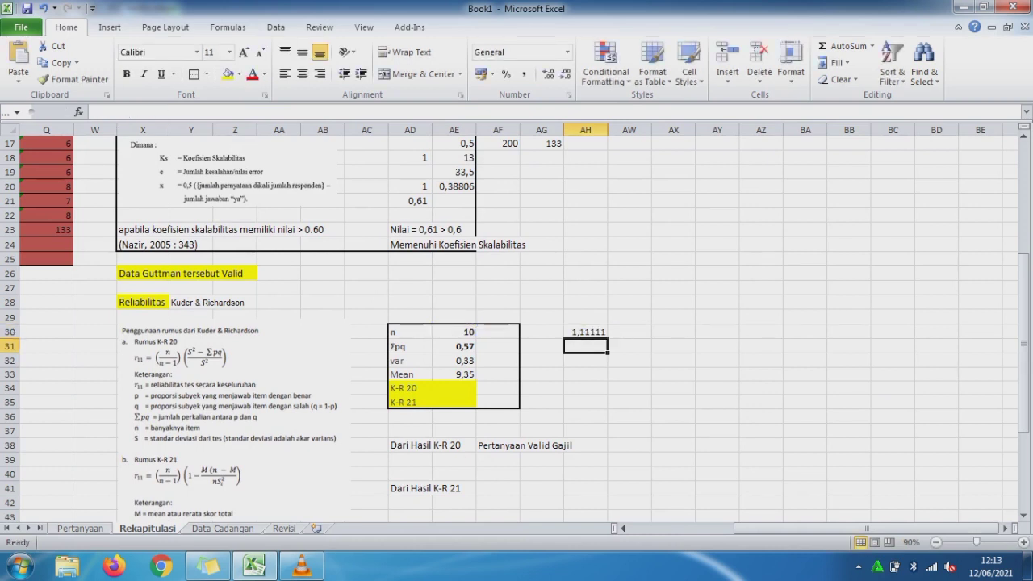
# Step: Calculate the variance factor of the K-R 20 formula in cell AW30 with =(AE32-AE31)/AE32, and dismiss the Windows color scheme dialog
pyautogui.press('Up')
pyautogui.press('Right')
pyautogui.write('=')
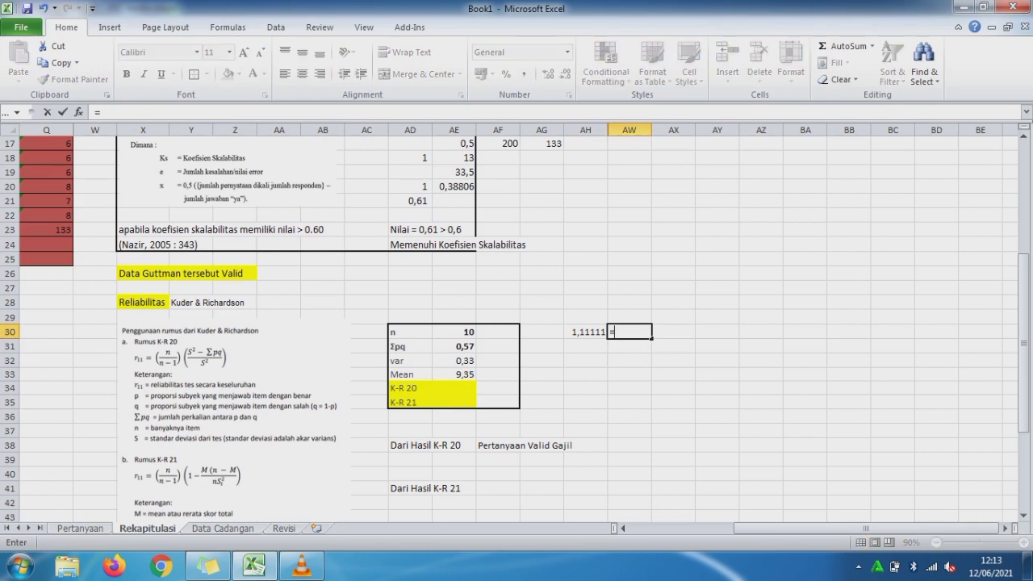
pyautogui.click(468, 360)
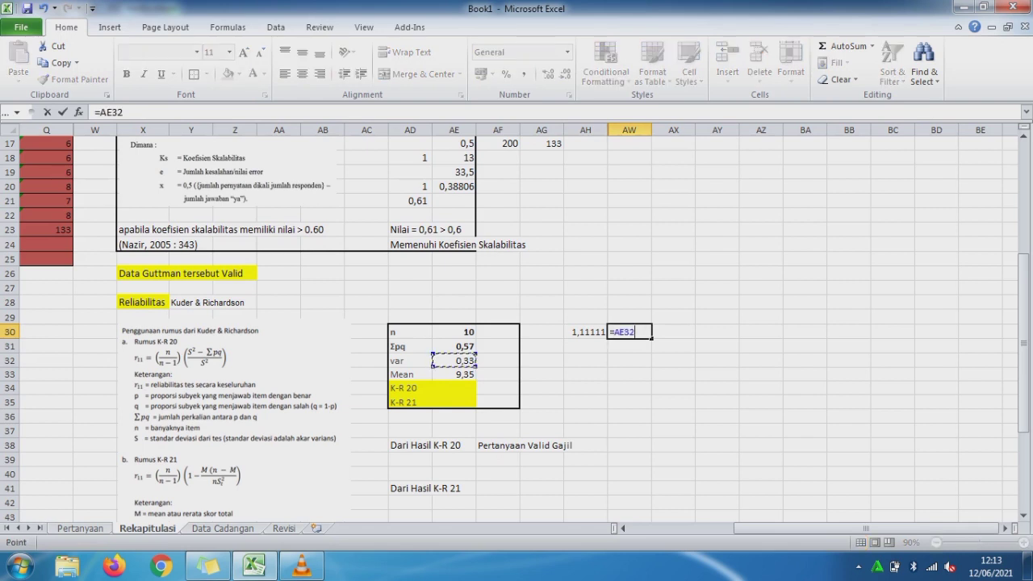
pyautogui.write('-')
pyautogui.click(454, 346)
pyautogui.write(')')
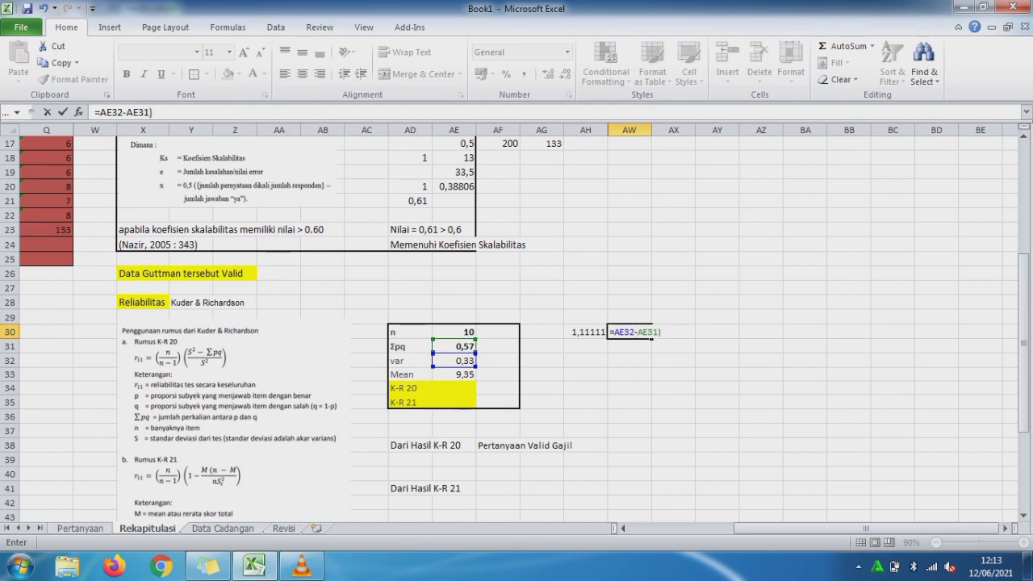
pyautogui.write('/')
pyautogui.click(454, 360)
pyautogui.press('F2')
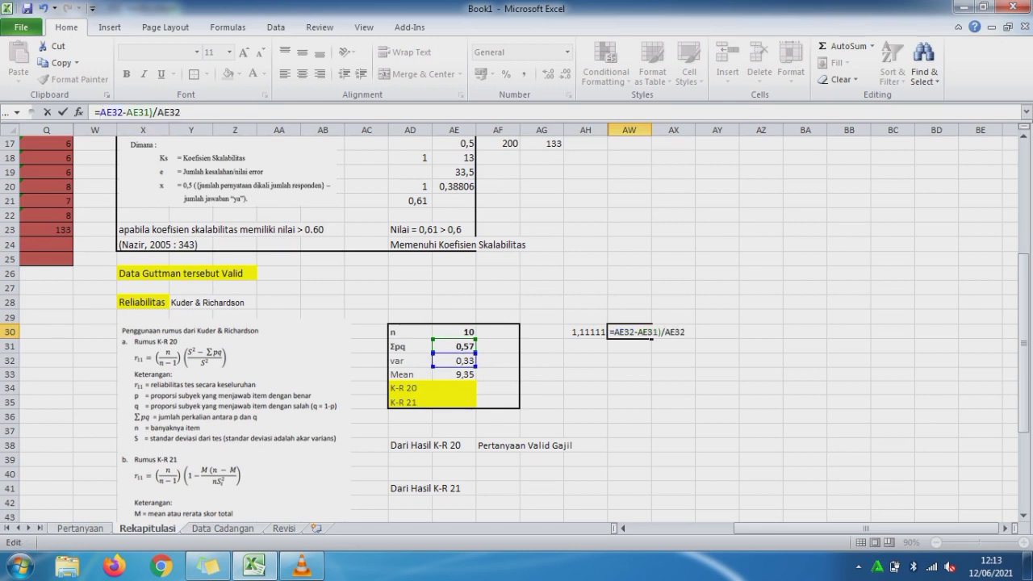
pyautogui.write('(')
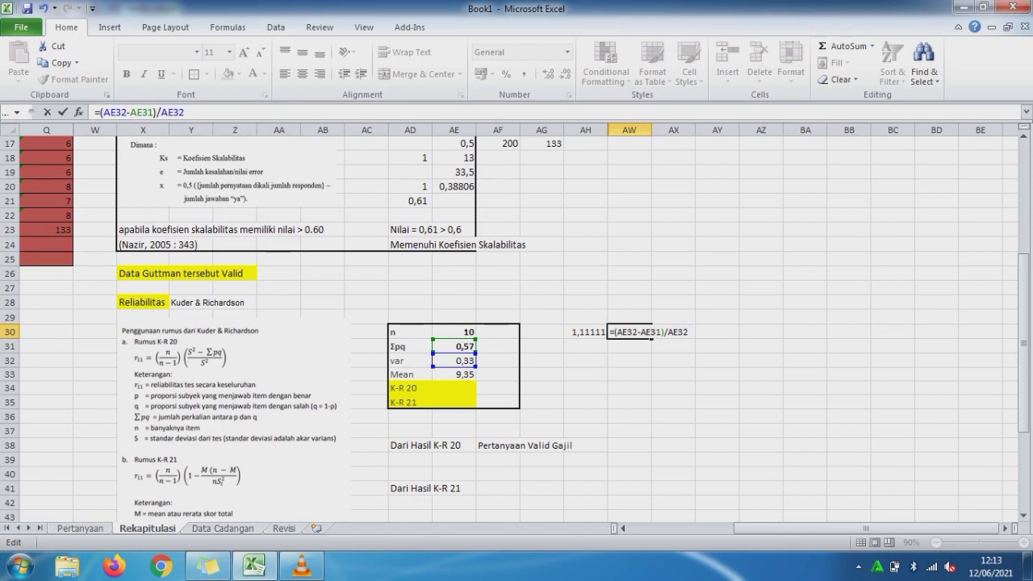
pyautogui.press('Return')
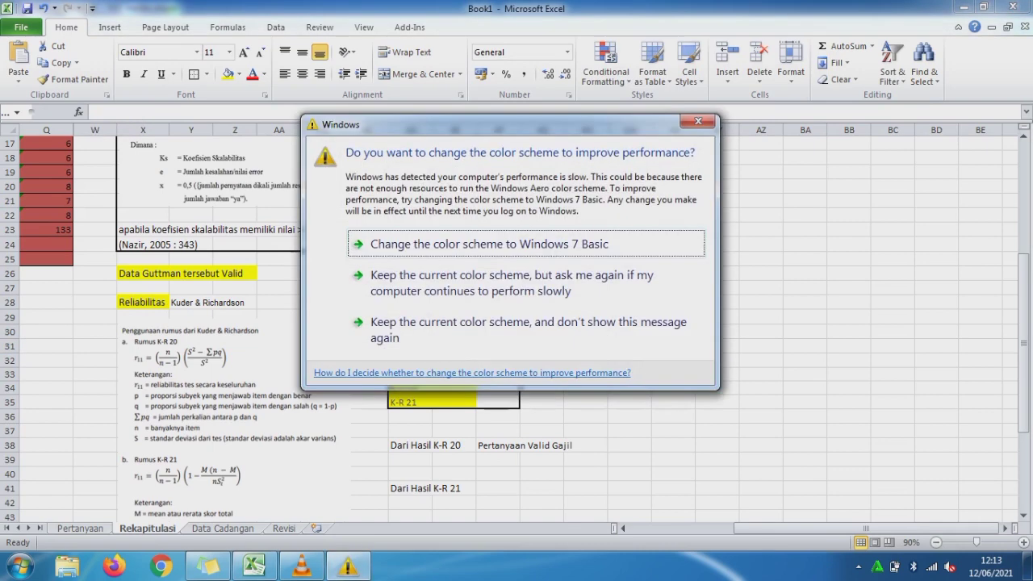
pyautogui.click(697, 121)
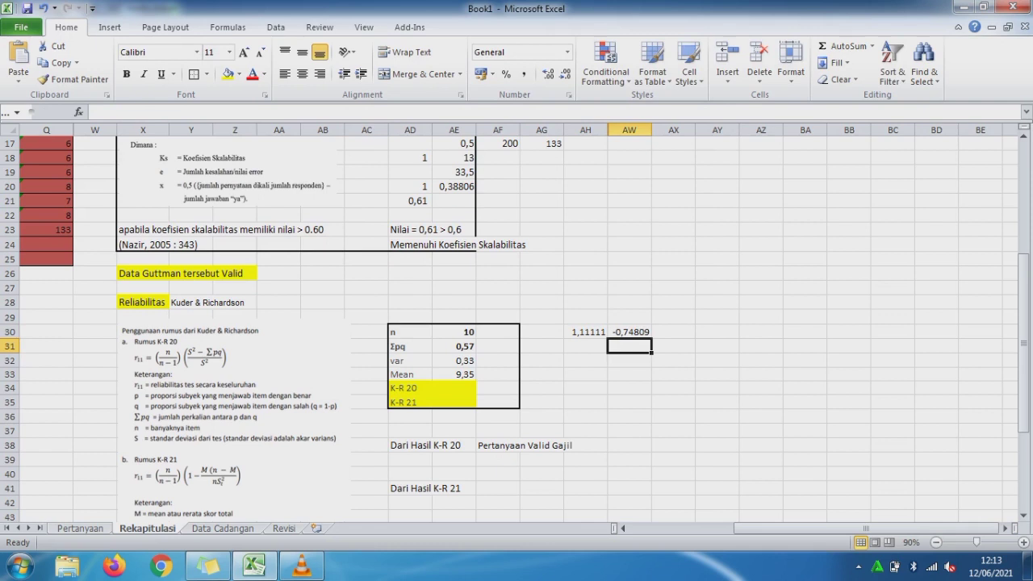
# Step: Multiply the two K-R 20 factors in cell AH31 with =AH30*AW30
pyautogui.click(584, 346)
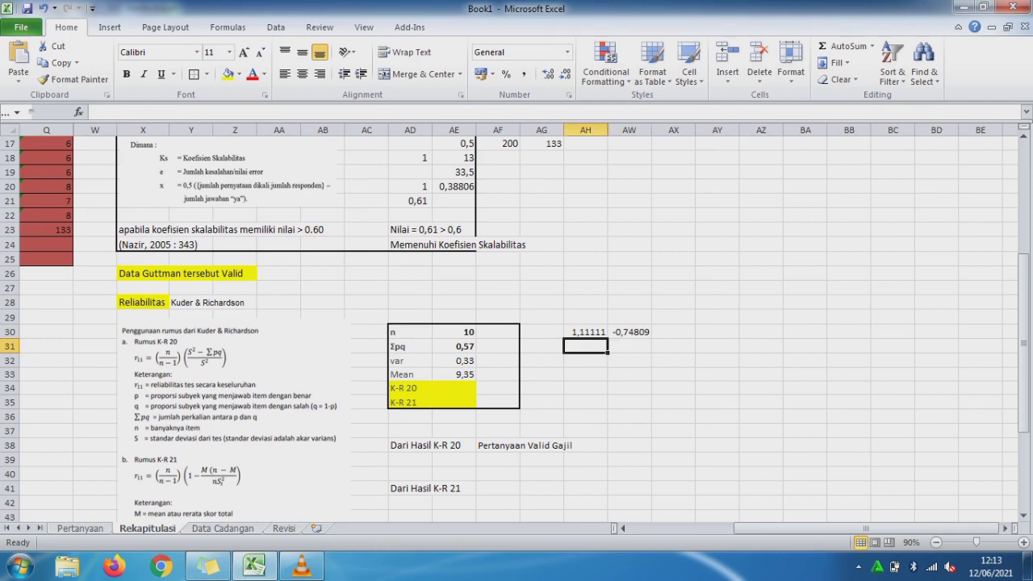
pyautogui.write('=')
pyautogui.press('Up')
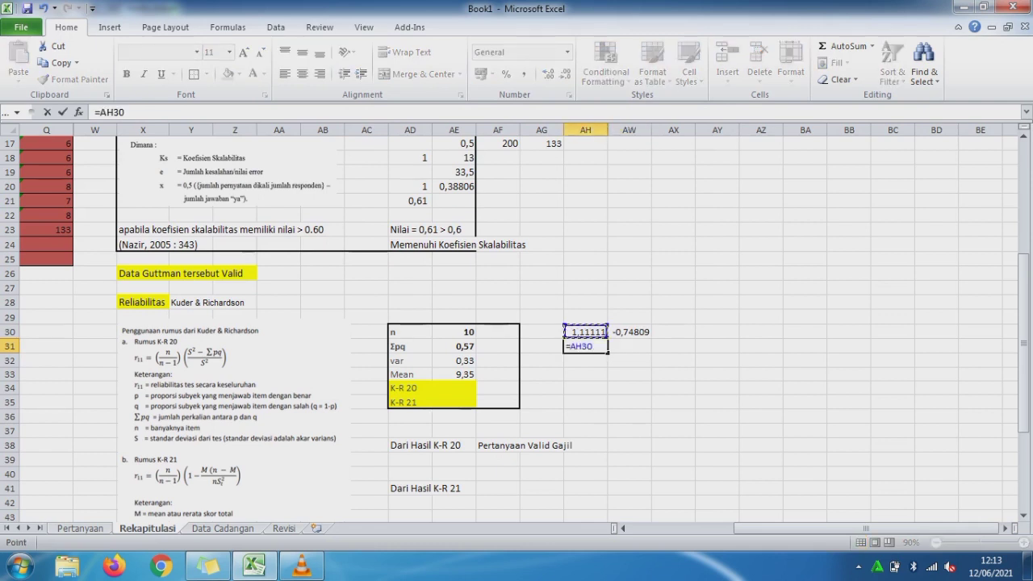
pyautogui.write('*')
pyautogui.press('Up')
pyautogui.press('Right')
pyautogui.press('Return')
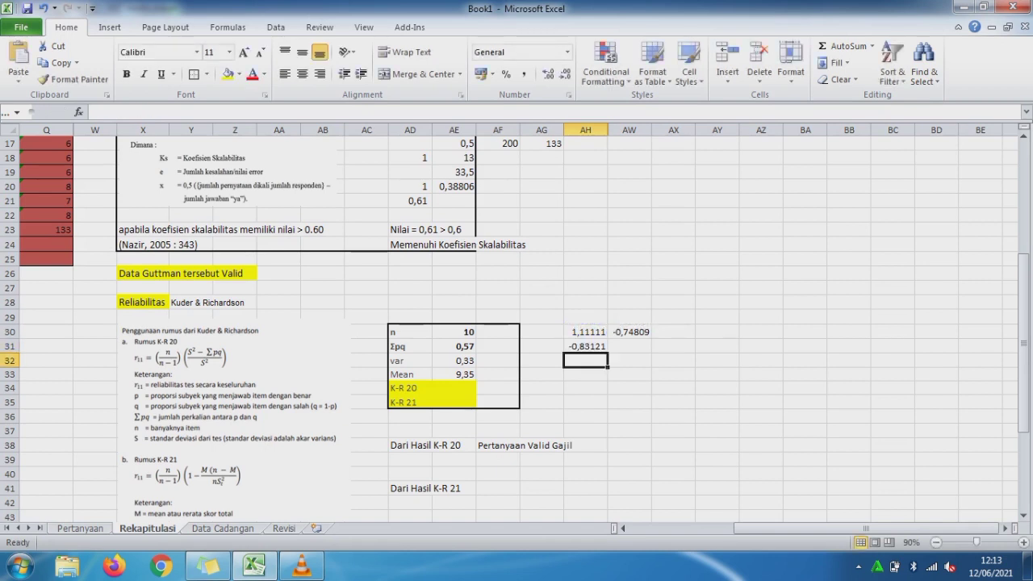
# Step: Link the K-R 20 value in cell AE34 of the reliability block to the product in AH31
pyautogui.click(453, 388)
pyautogui.write('=')
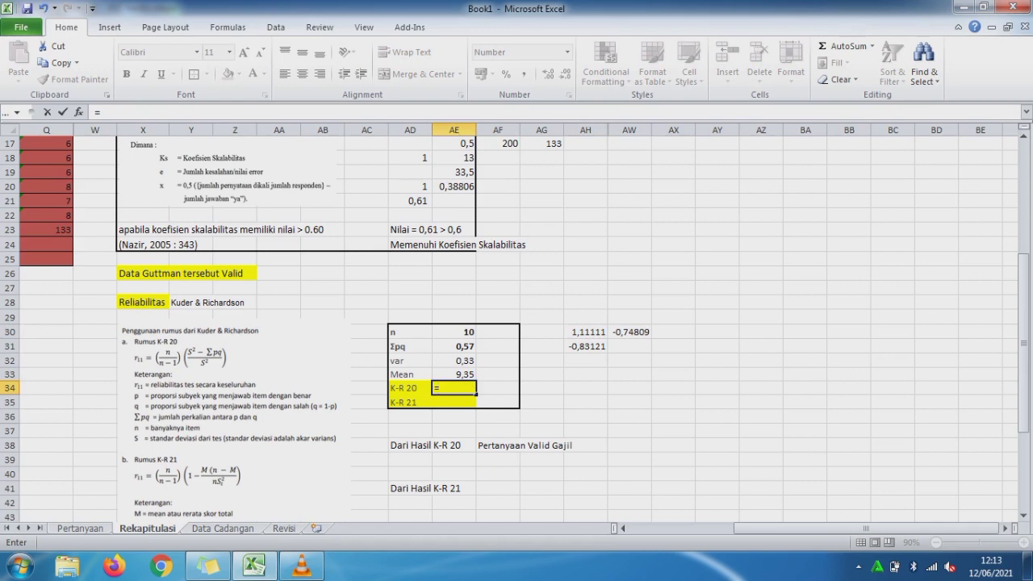
pyautogui.click(585, 346)
pyautogui.press('Return')
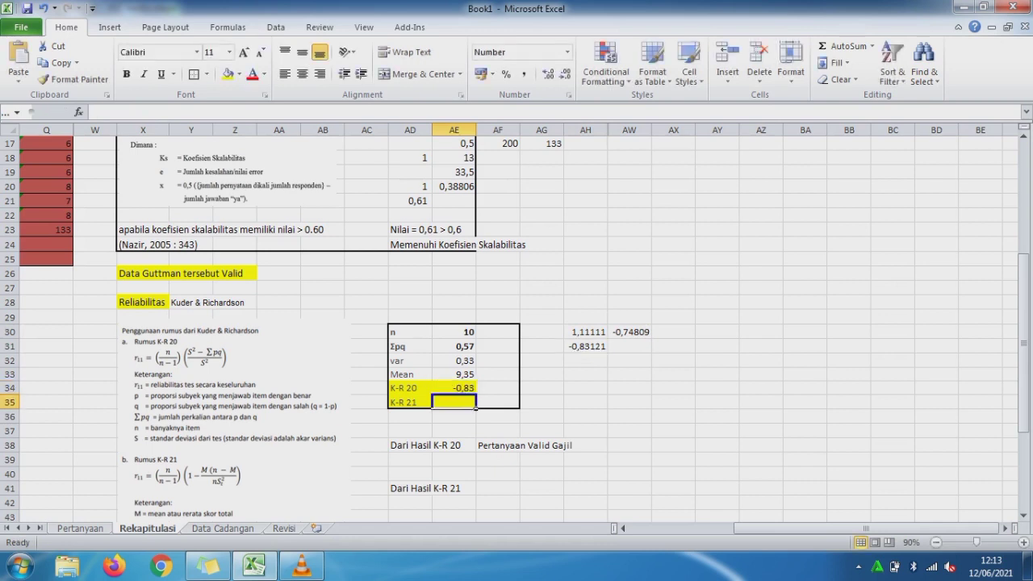
# Step: Start the K-R 21 calculation by linking AH33 to the n/(n-1) factor in AH30 and entering 1 in AW33
pyautogui.click(585, 374)
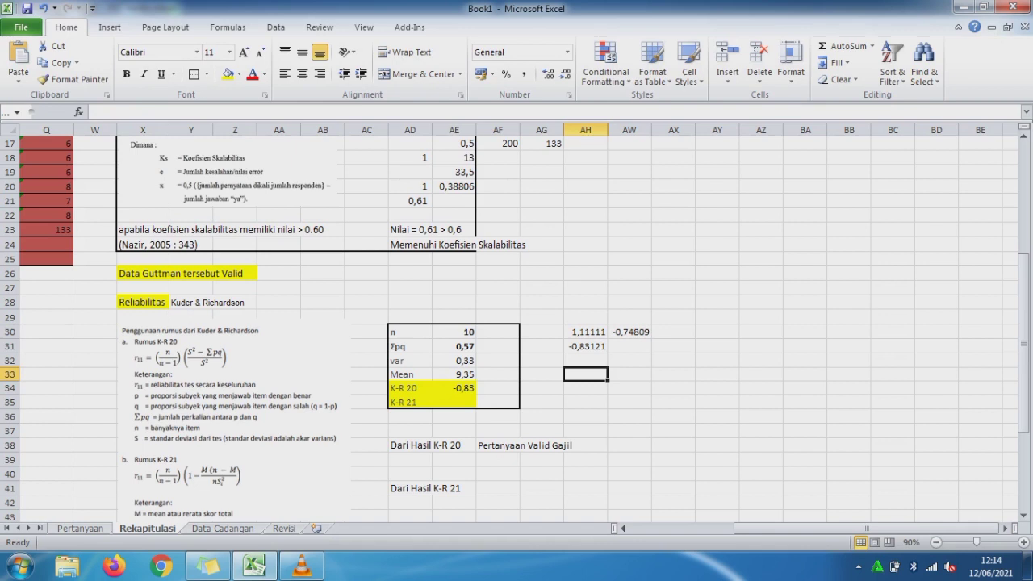
pyautogui.click(234, 419)
pyautogui.click(585, 373)
pyautogui.write('=')
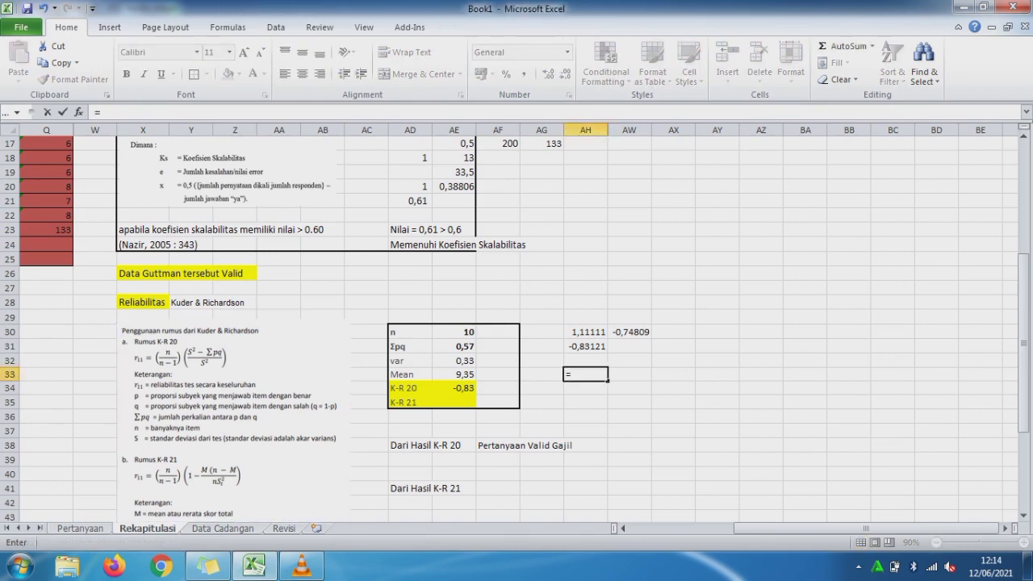
pyautogui.press('Up')
pyautogui.press('Up')
pyautogui.press('Up')
pyautogui.press('Tab')
pyautogui.write('1')
pyautogui.press('Tab')
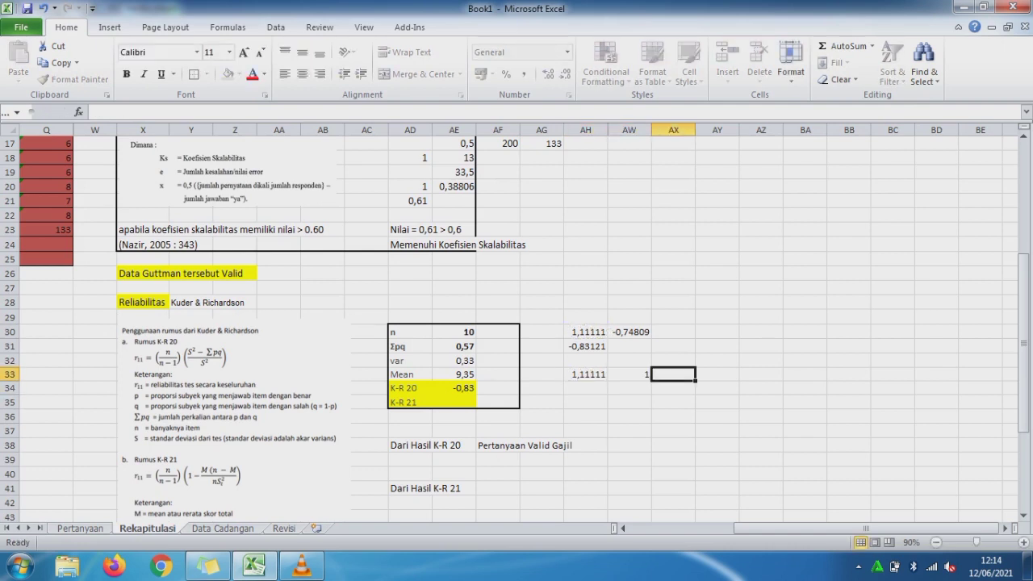
# Step: Calculate the M(n-M) numerator of the K-R 21 formula in cell AX33 with =(AE33*(AE30-AE33)), accepting the proposed bracket correction
pyautogui.write('(')
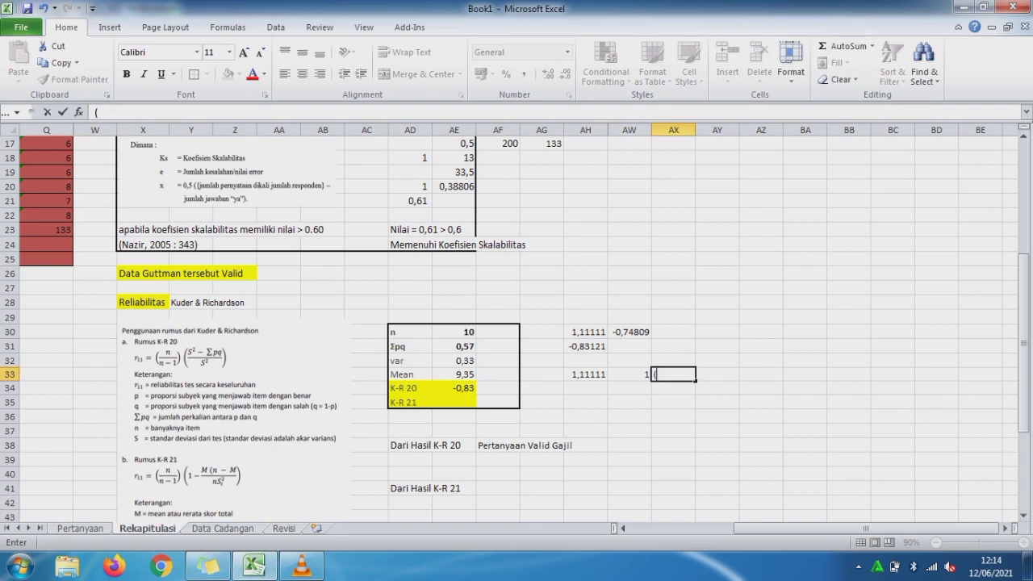
pyautogui.click(454, 374)
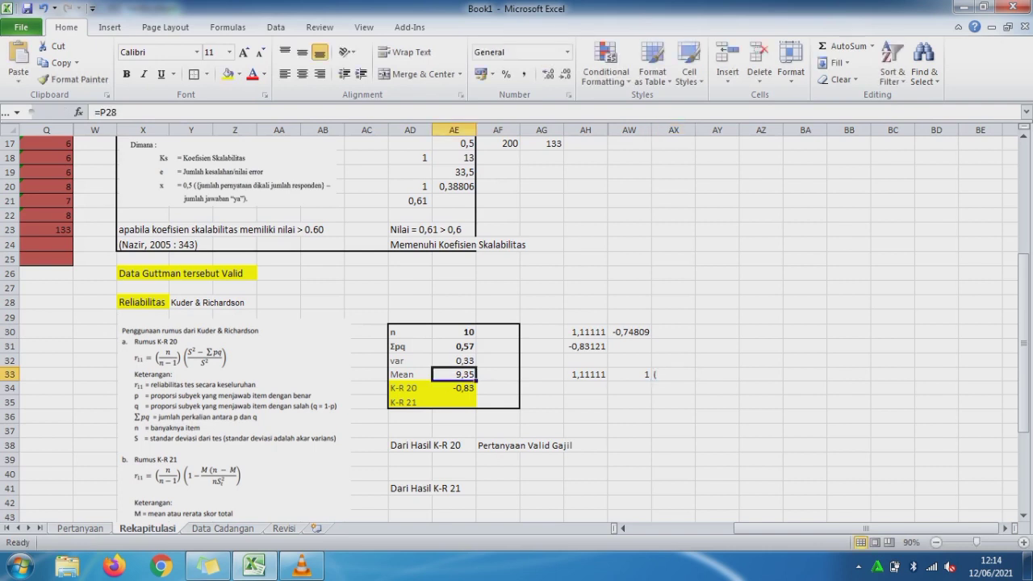
pyautogui.click(673, 375)
pyautogui.write('=(')
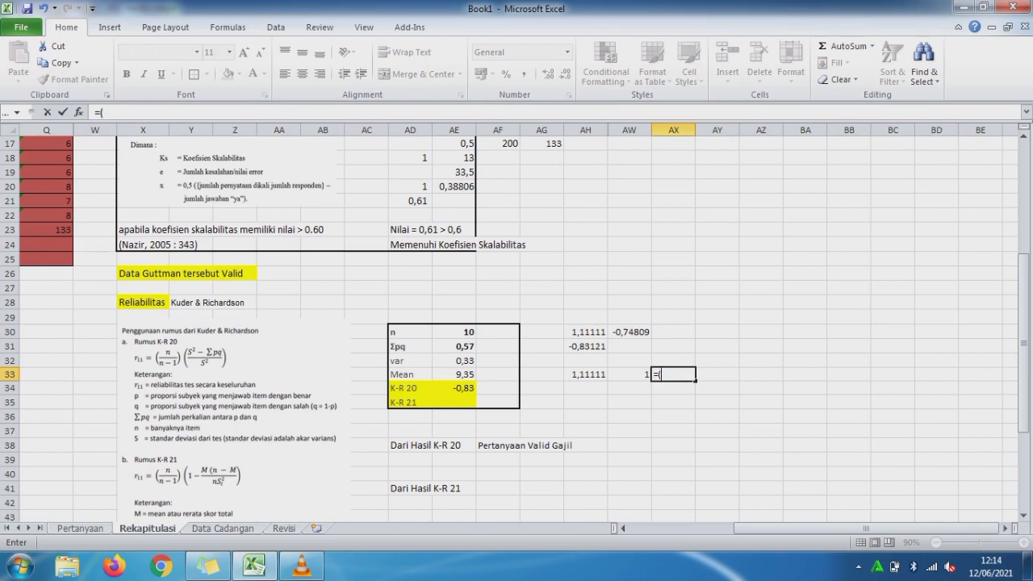
pyautogui.click(454, 374)
pyautogui.write('8')
pyautogui.press('BackSpace')
pyautogui.write('*(')
pyautogui.click(453, 331)
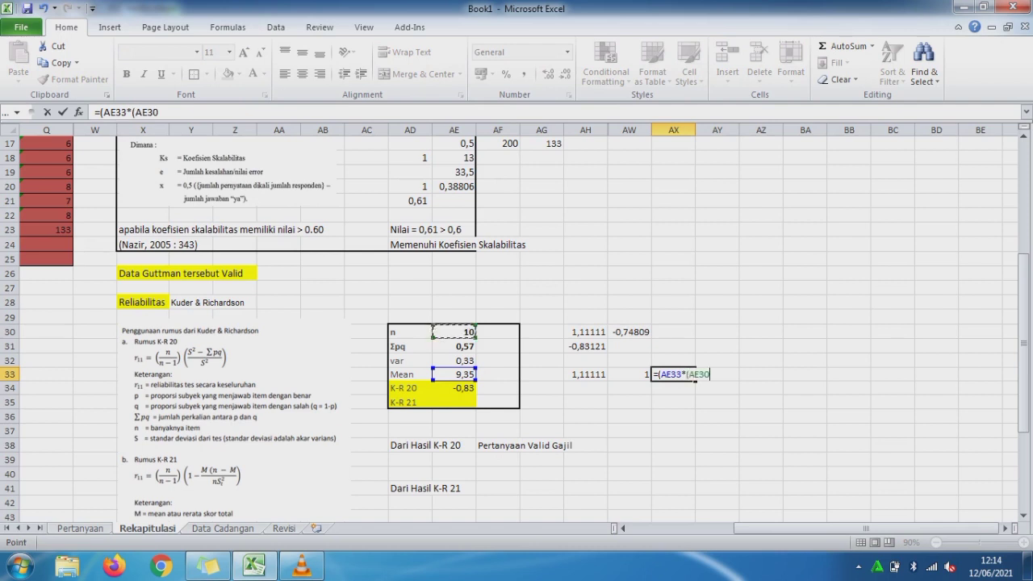
pyautogui.write('-')
pyautogui.click(454, 374)
pyautogui.write(')')
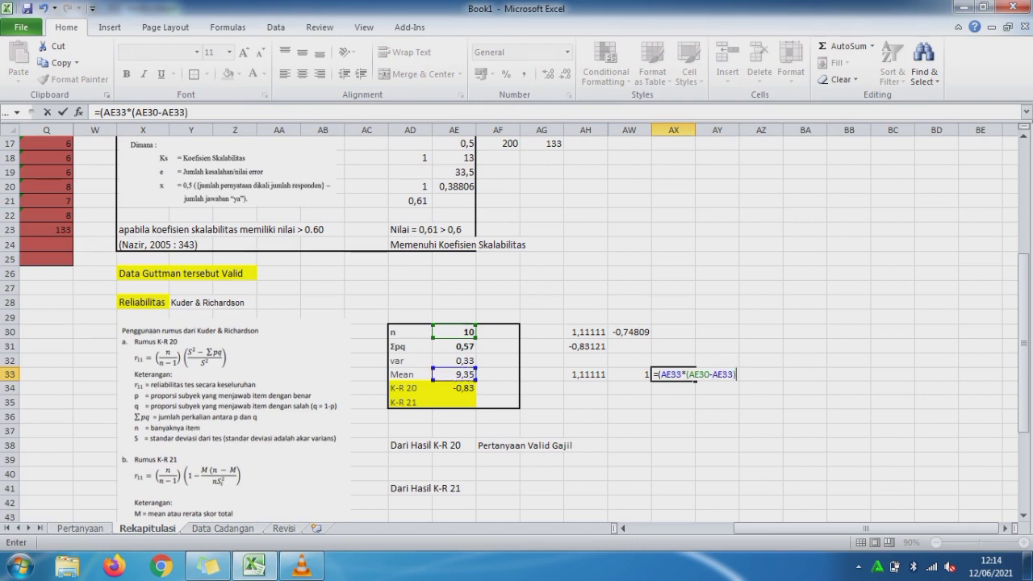
pyautogui.press('Return')
pyautogui.press('Return')
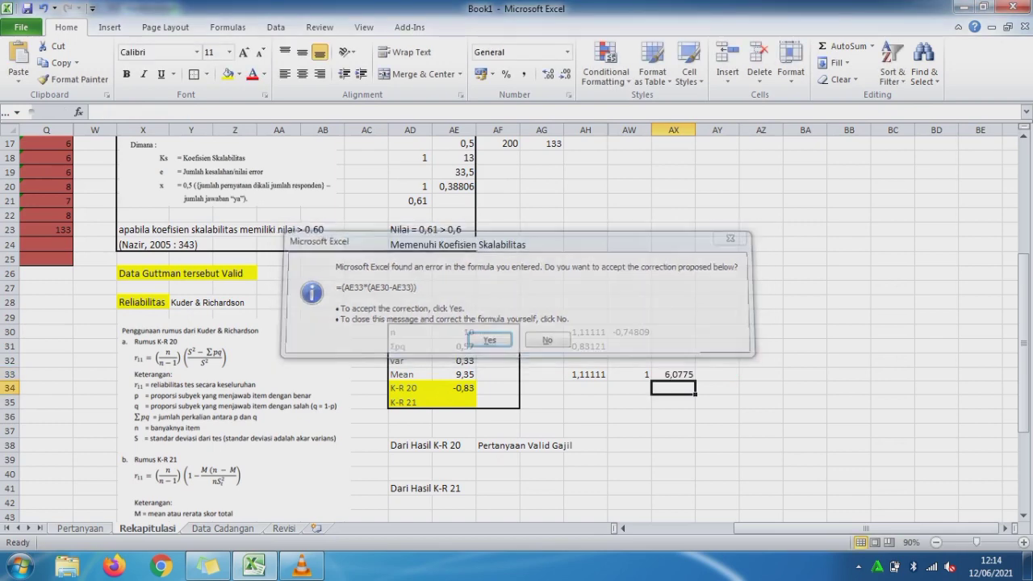
# Step: Calculate the denominator of the K-R 21 fraction in cell AX34 with =AE30*AE32
pyautogui.write('=')
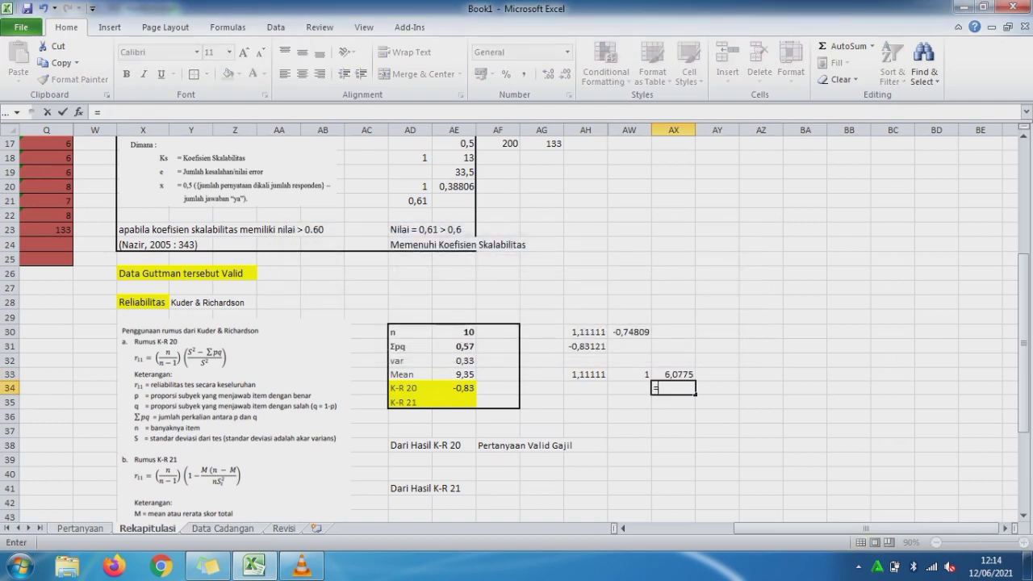
pyautogui.click(454, 332)
pyautogui.write('*')
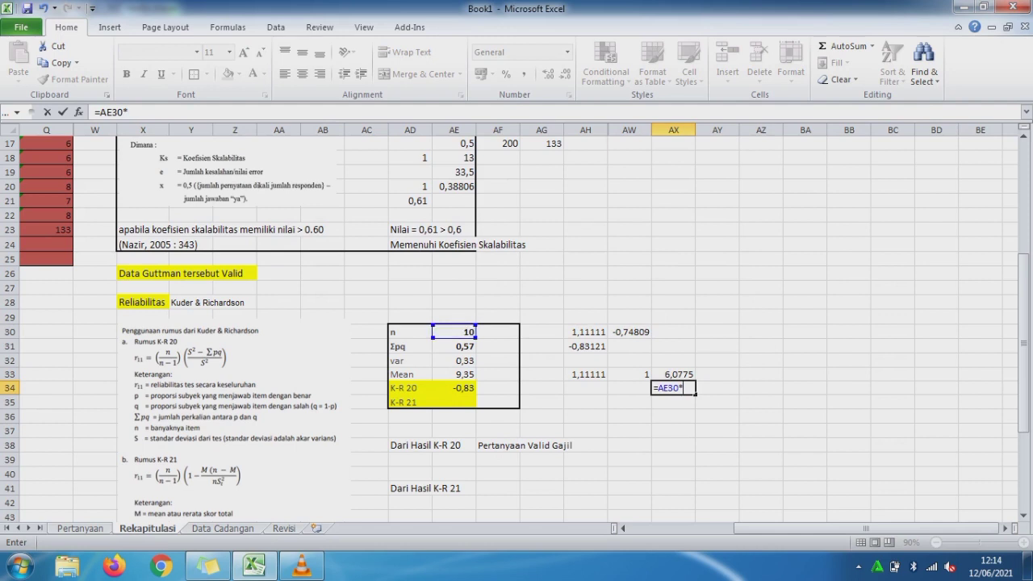
pyautogui.click(454, 359)
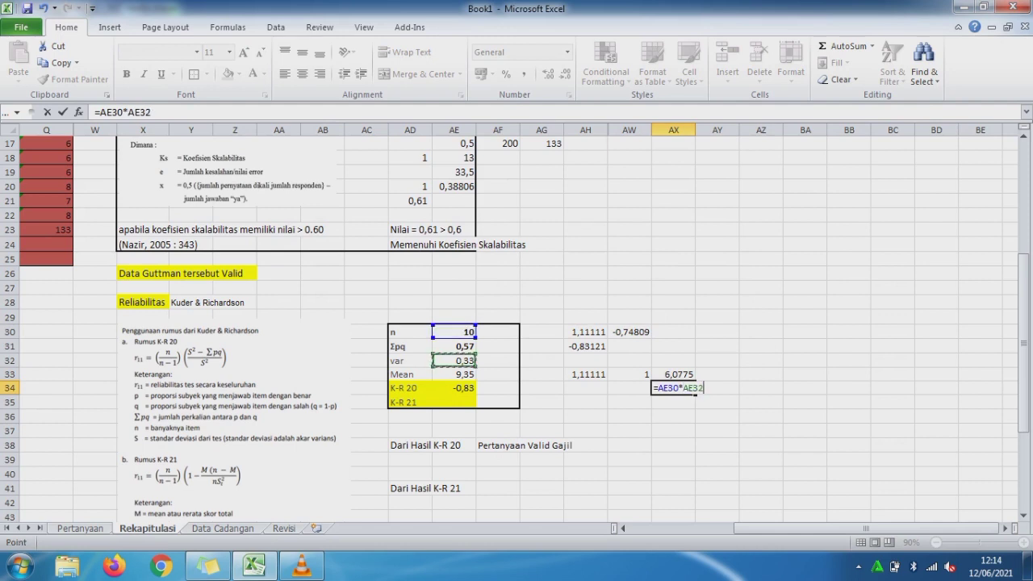
pyautogui.press('Return')
# Step: Carry the n/(n-1) factor down by linking cell AH35 to AH33
pyautogui.press('Left')
pyautogui.press('Left')
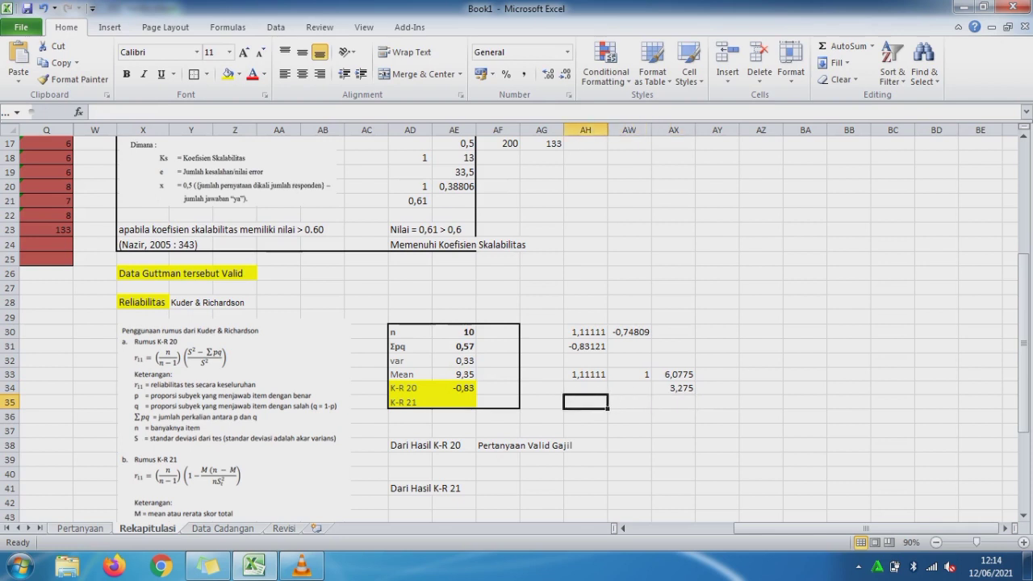
pyautogui.write('=')
pyautogui.press('Up')
pyautogui.press('Up')
pyautogui.press('Return')
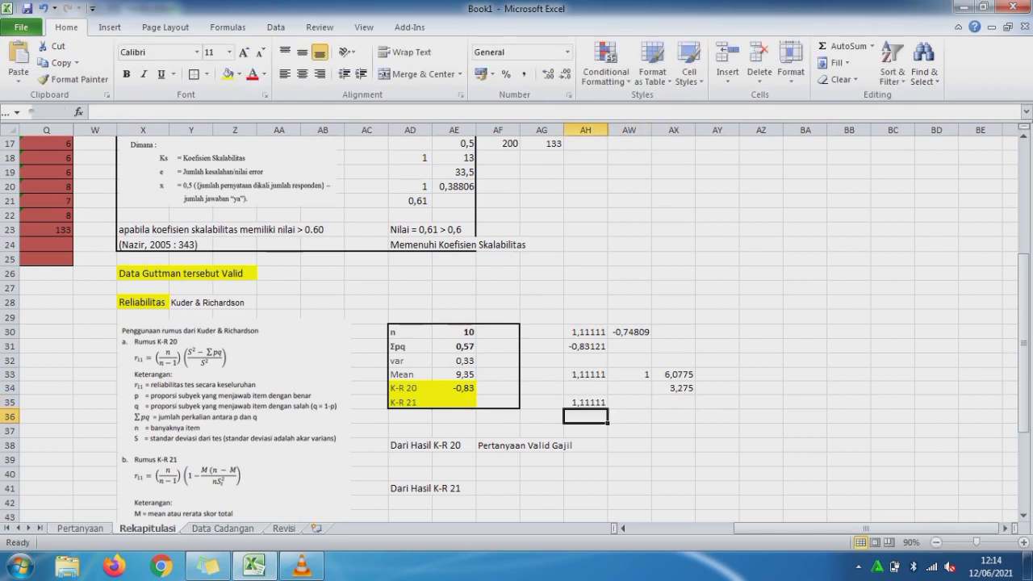
# Step: Calculate the bracketed factor of the K-R 21 formula in cell AW35 with =AW33-(AX33/AX34)
pyautogui.press('Up')
pyautogui.press('Right')
pyautogui.write('=')
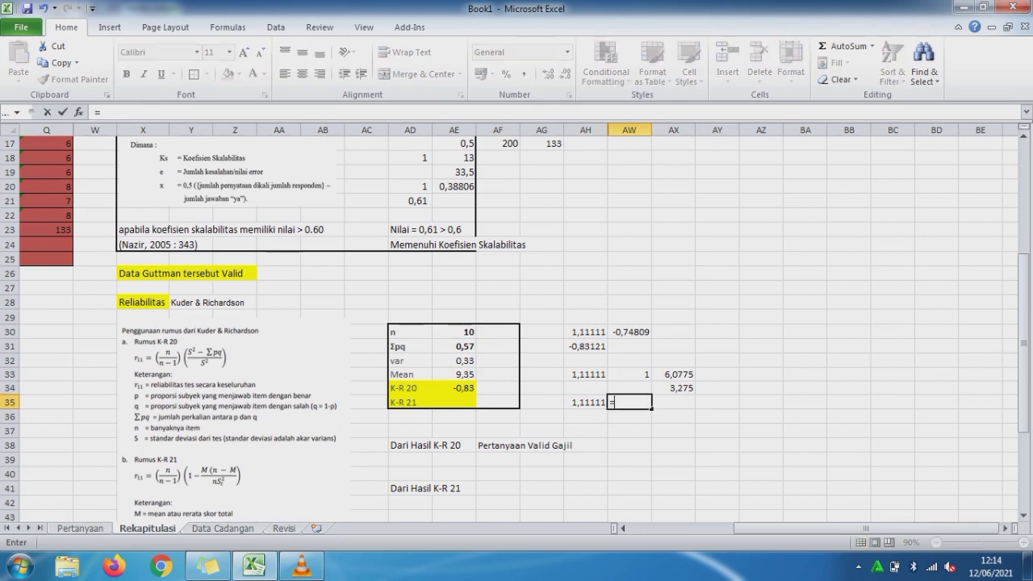
pyautogui.press('Up')
pyautogui.press('Up')
pyautogui.write('-(')
pyautogui.press('Up')
pyautogui.press('Up')
pyautogui.press('Right')
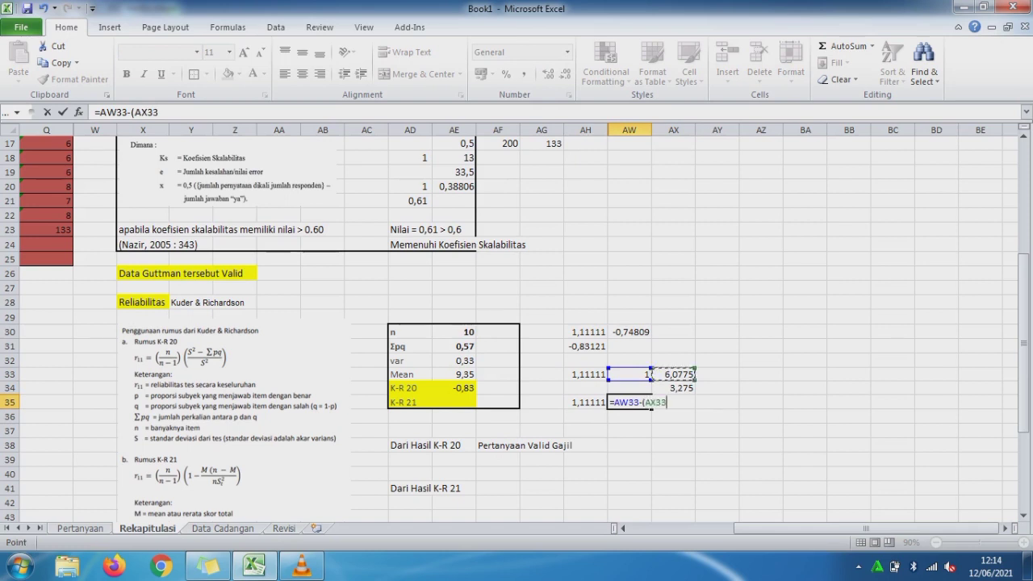
pyautogui.write('/')
pyautogui.press('Down')
pyautogui.write(')')
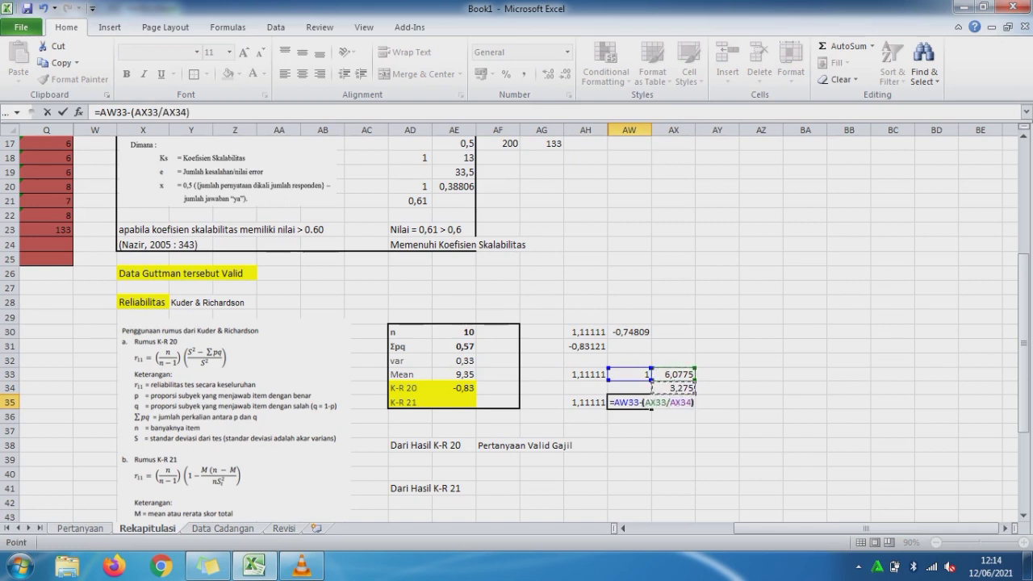
pyautogui.press('Return')
# Step: Multiply the two K-R 21 factors in cell AH36 with =AH35*AW35
pyautogui.press('Left')
pyautogui.write('=')
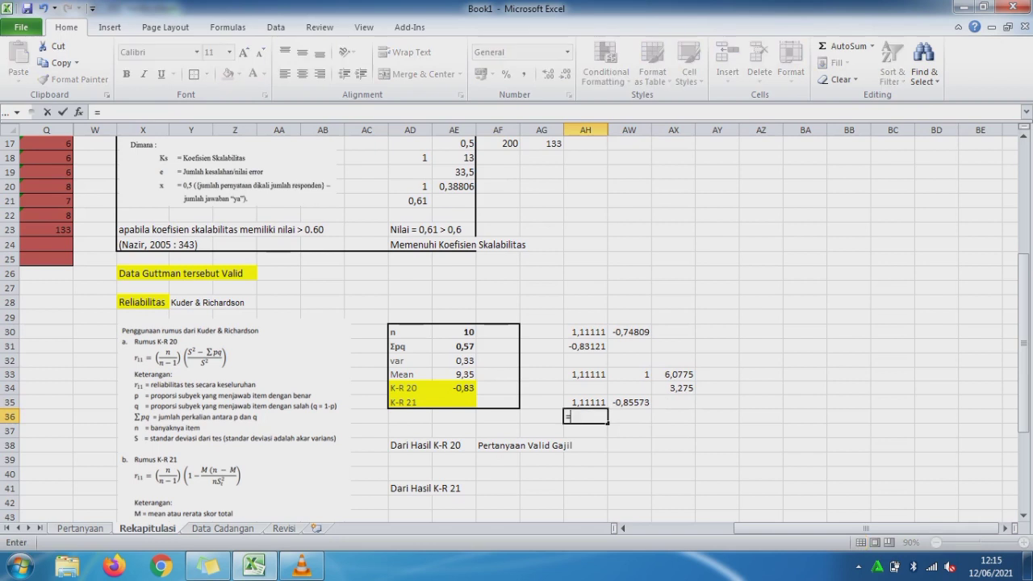
pyautogui.press('Up')
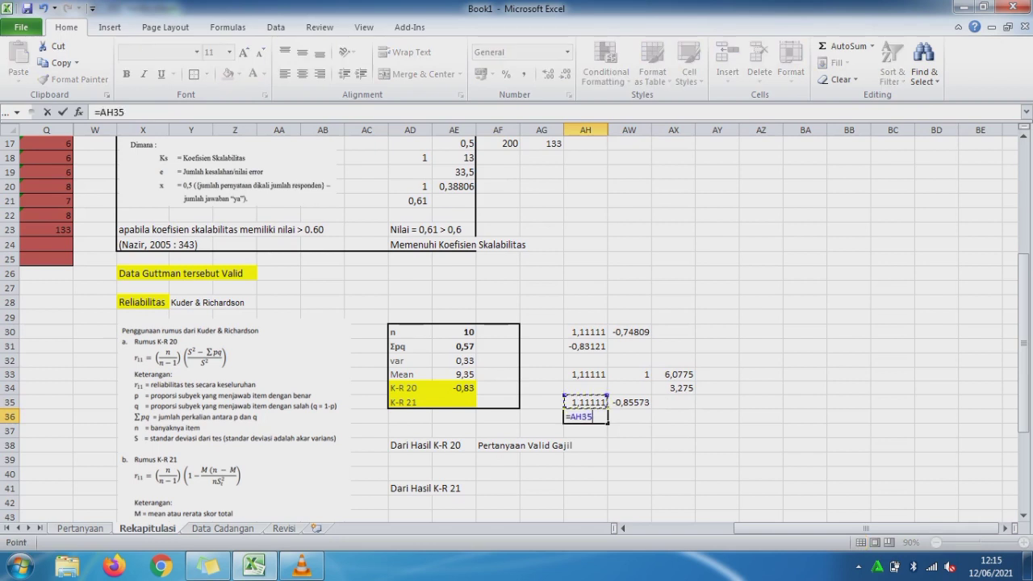
pyautogui.write('*')
pyautogui.press('Up')
pyautogui.press('Right')
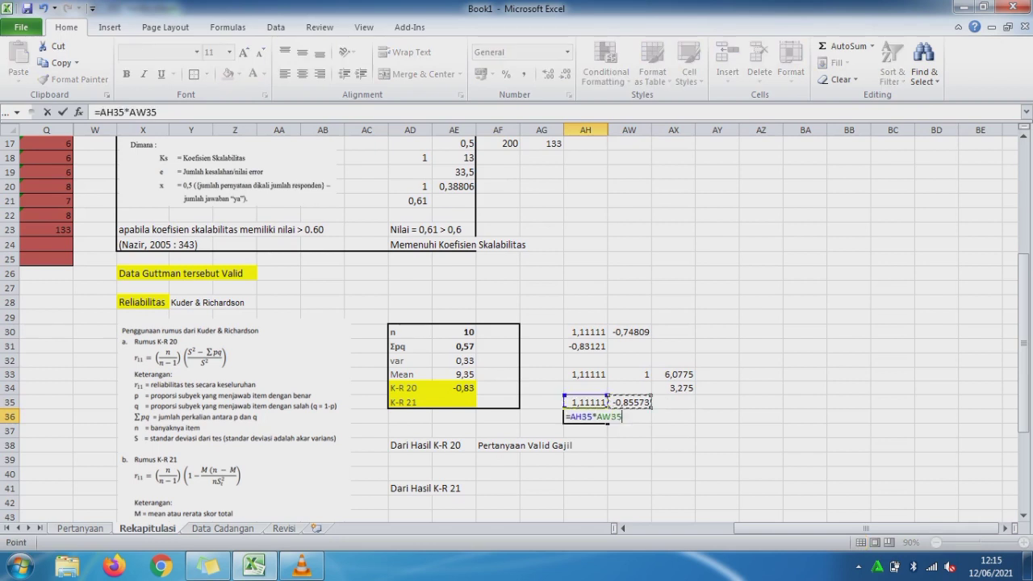
pyautogui.press('Return')
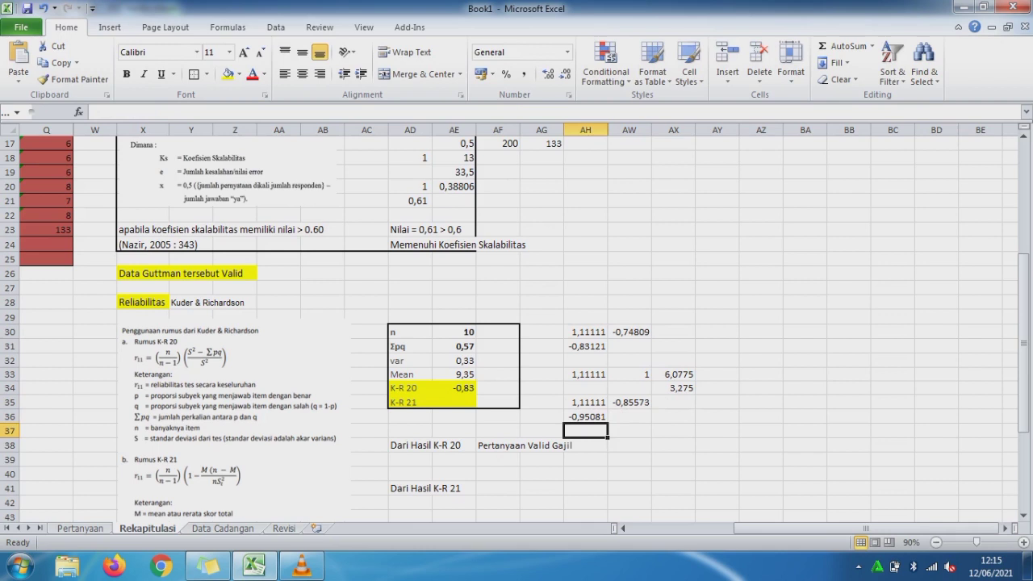
# Step: Link the K-R 21 value in cell AE35 of the reliability block to the product in AH36
pyautogui.click(453, 401)
pyautogui.write('=')
pyautogui.press('Right')
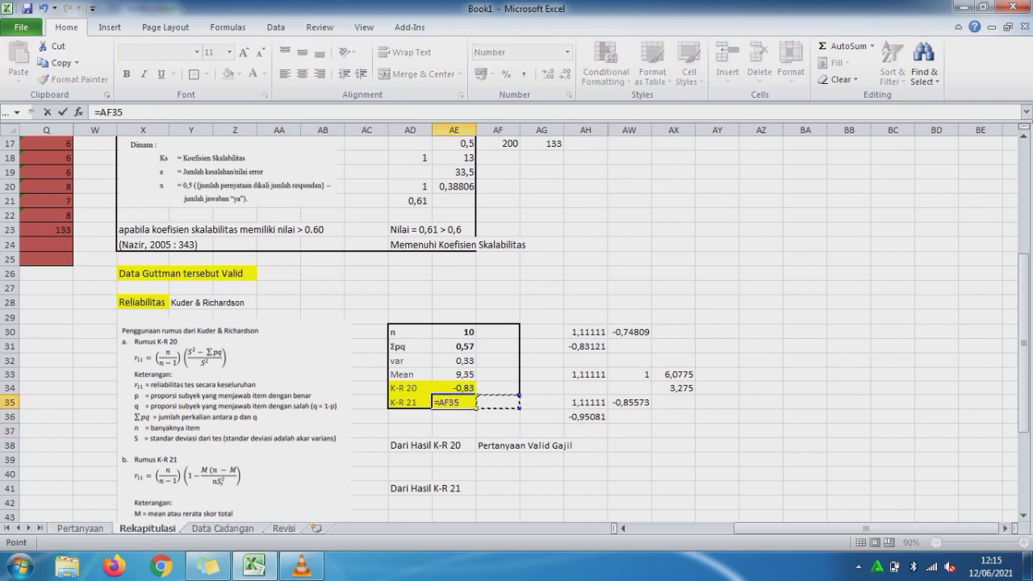
pyautogui.press('Right')
pyautogui.press('Right')
pyautogui.press('Down')
pyautogui.press('Return')
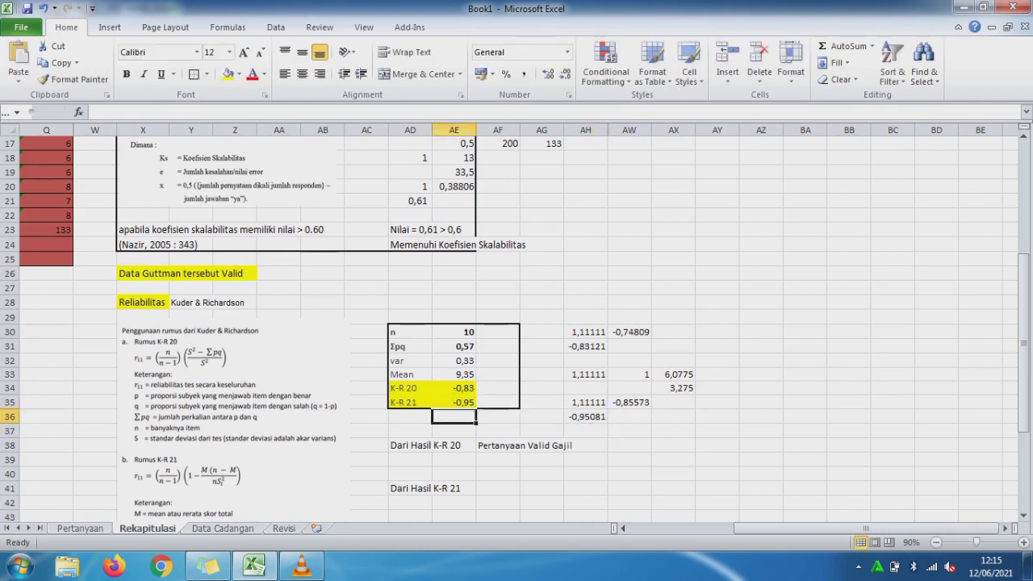
# Step: Format the K-R 20 and K-R 21 values in AE34:AE35 with red font color and bold
pyautogui.press('Up')
pyautogui.press('Up')
pyautogui.hotkey('shift', 'Down')
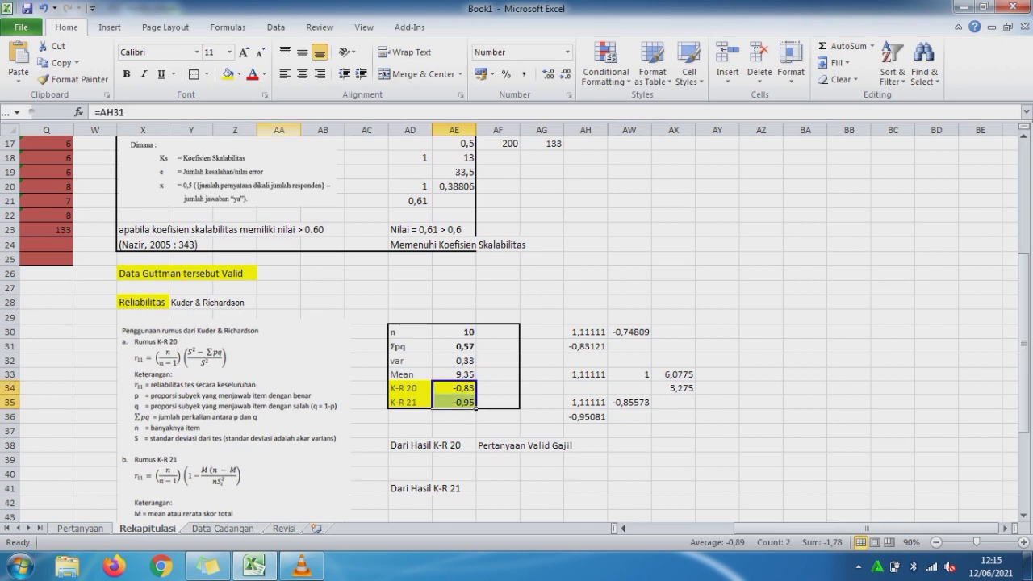
pyautogui.click(252, 74)
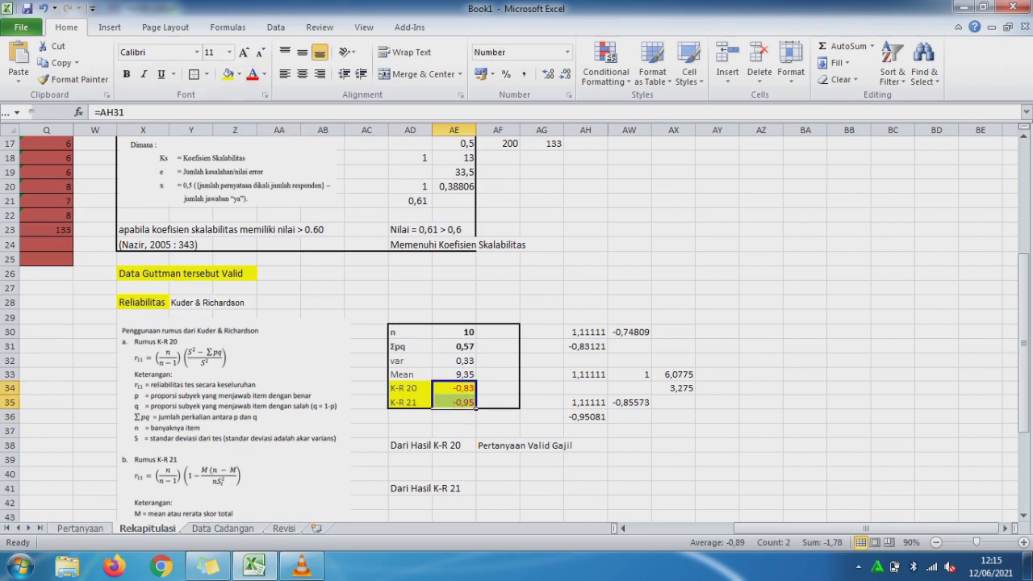
pyautogui.hotkey('ctrl', 'b')
pyautogui.click(760, 430)
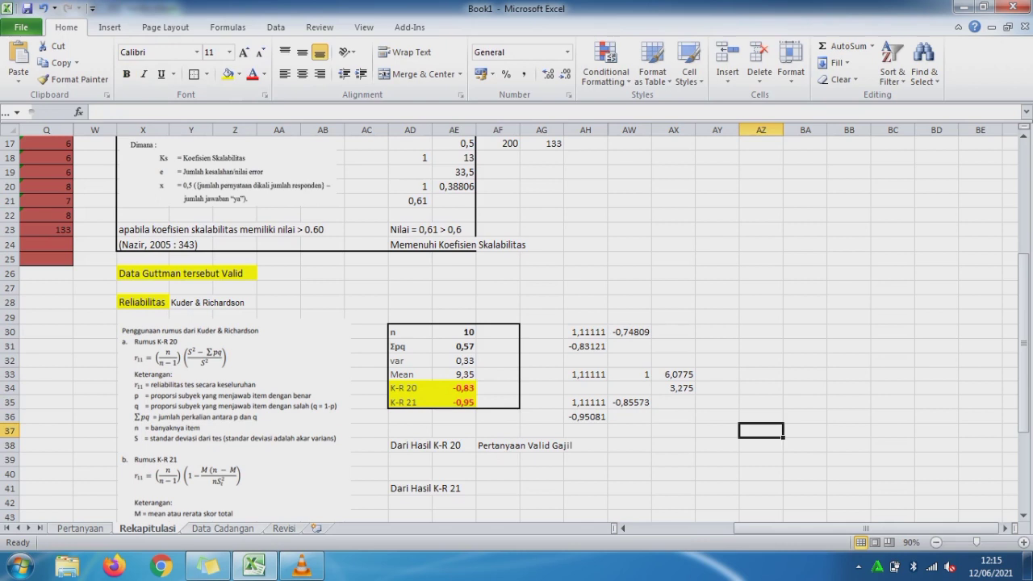
# Step: Review the backup respondent calculation in F2 and the answers in C5:M10 of Data Cadangan, plus the empty answer table in Revisi
pyautogui.hotkey('ctrl', 'pagedown')
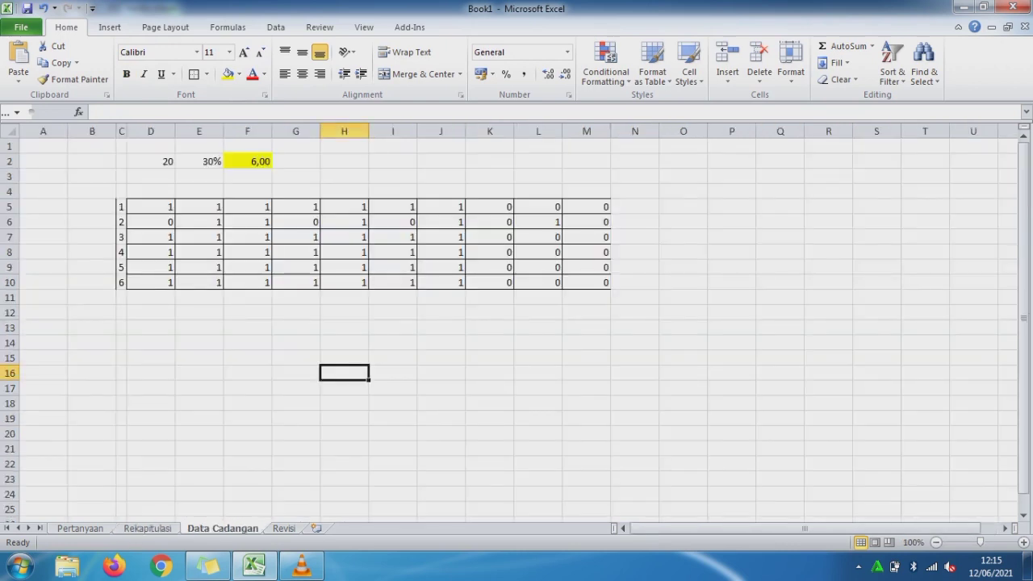
pyautogui.click(151, 161)
pyautogui.hotkey('ctrl', 'pageup')
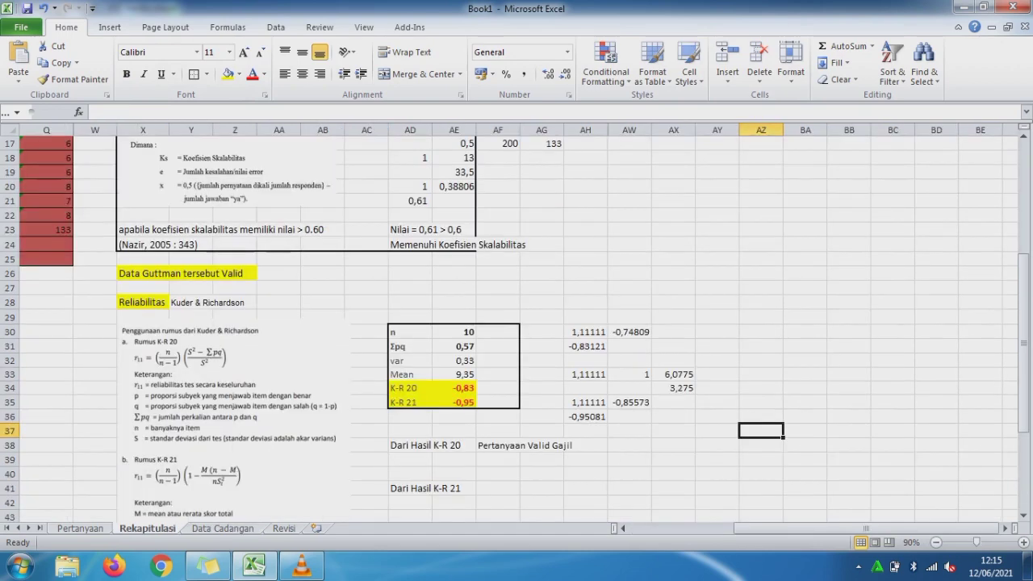
pyautogui.moveTo(866, 529); pyautogui.dragTo(767, 529)
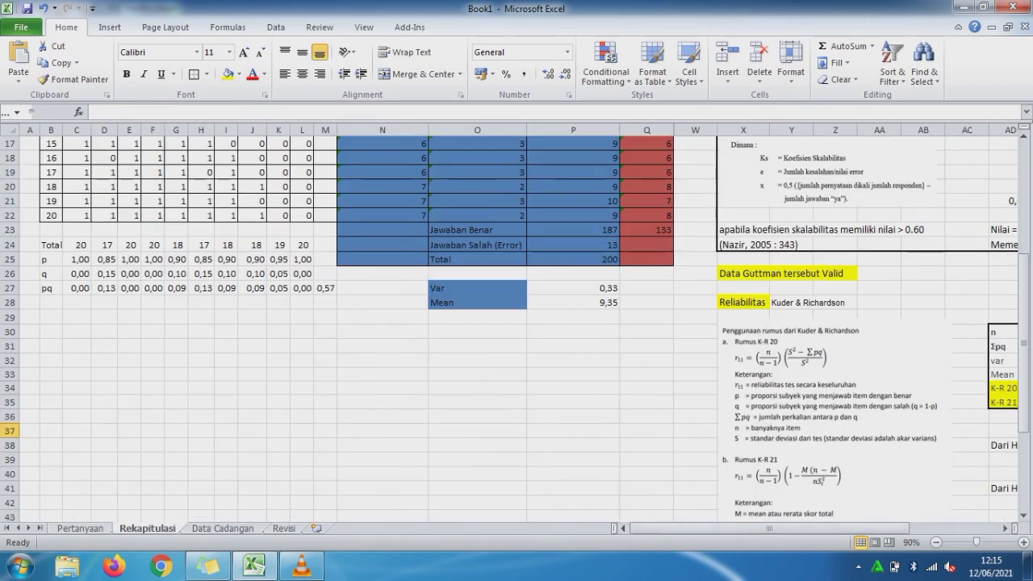
pyautogui.hotkey('ctrl', 'pagedown')
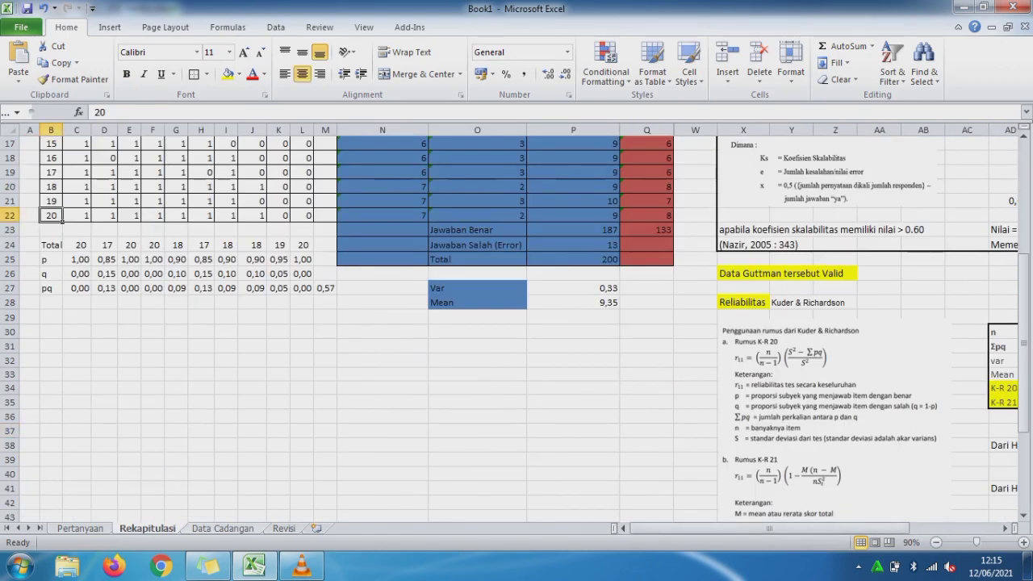
pyautogui.click(199, 161)
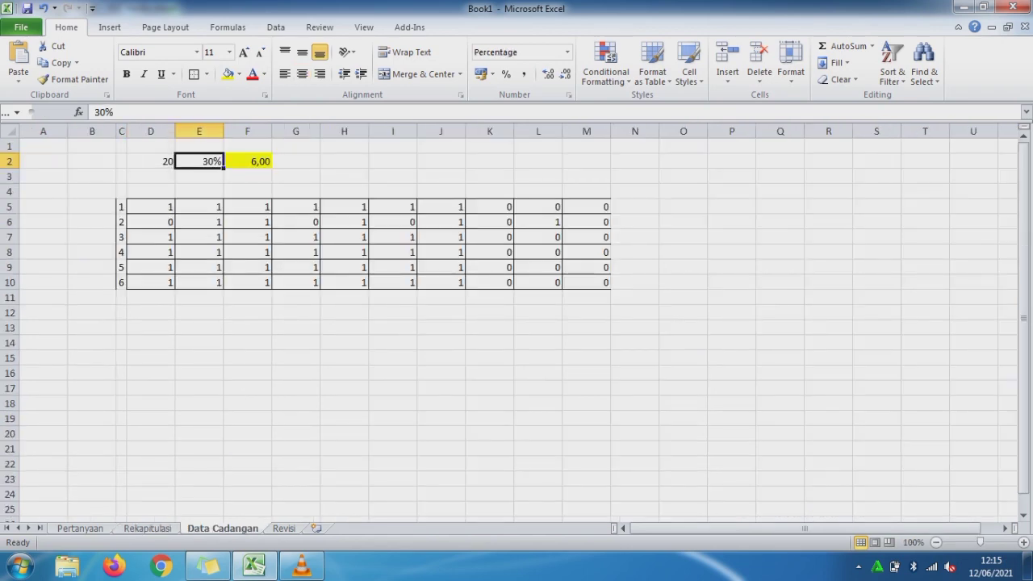
pyautogui.click(247, 161)
pyautogui.press('F2')
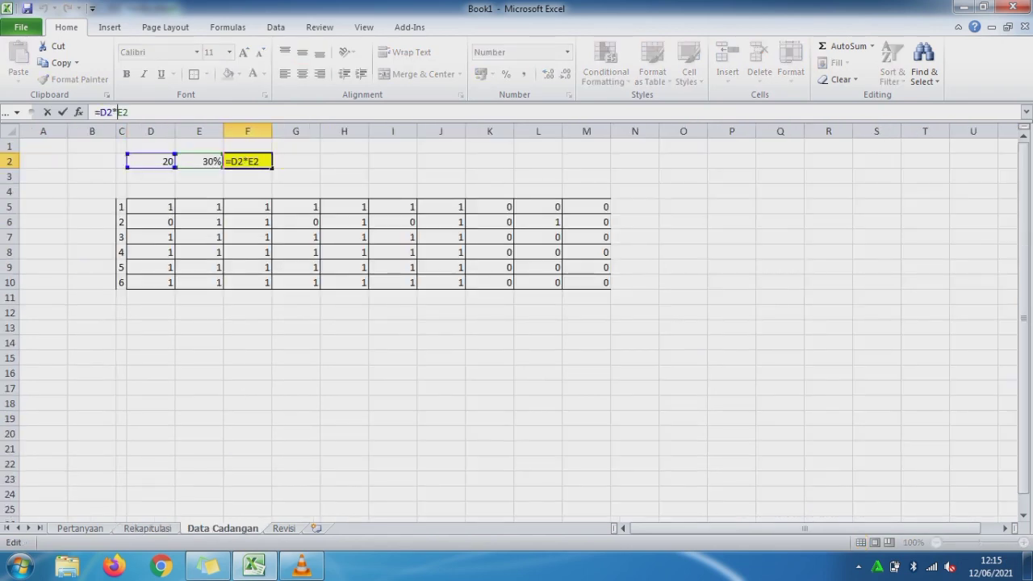
pyautogui.press('Escape')
pyautogui.moveTo(121, 207); pyautogui.dragTo(601, 281)
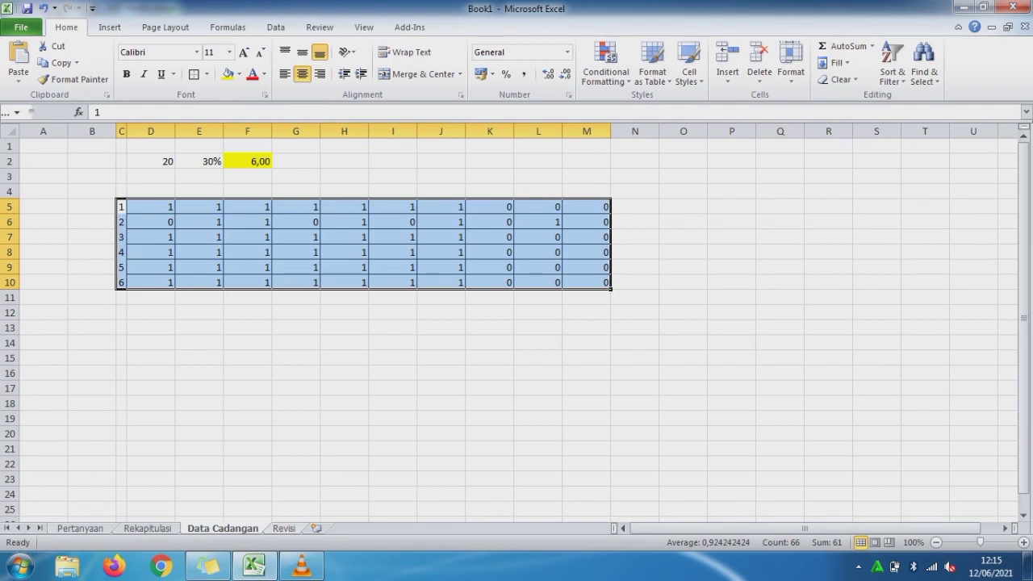
pyautogui.hotkey('ctrl', 'pagedown')
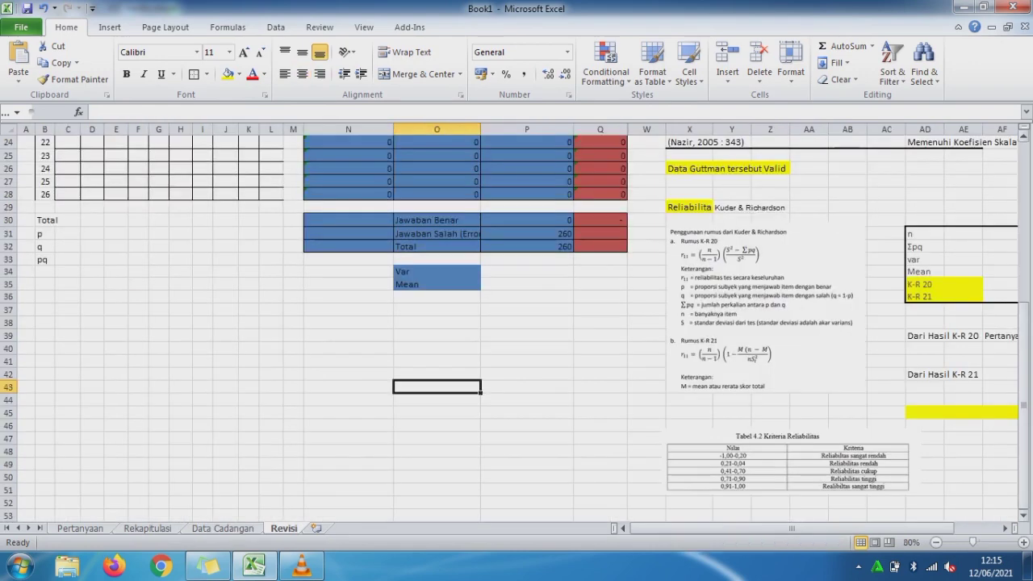
pyautogui.moveTo(1022, 334)
pyautogui.mouseDown()
pyautogui.moveTo(1022, 176)
pyautogui.moveTo(1023, 332)
pyautogui.mouseUp()
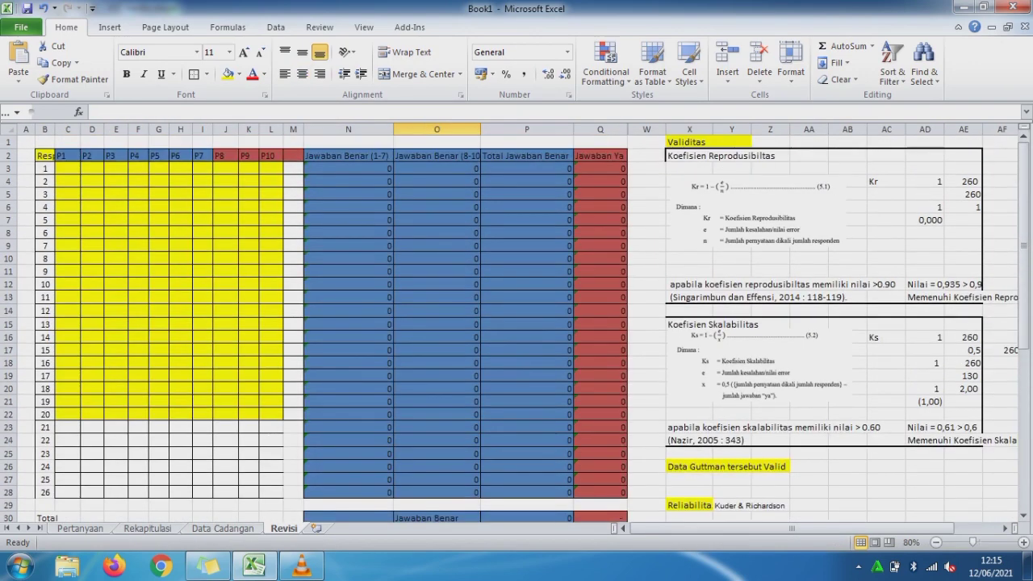
# Step: Copy the 20 respondents' answers in C3:L22 of Rekapitulasi into the Revisi sheet starting at cell C3
pyautogui.hotkey('ctrl', 'pageup')
pyautogui.hotkey('ctrl', 'pageup')
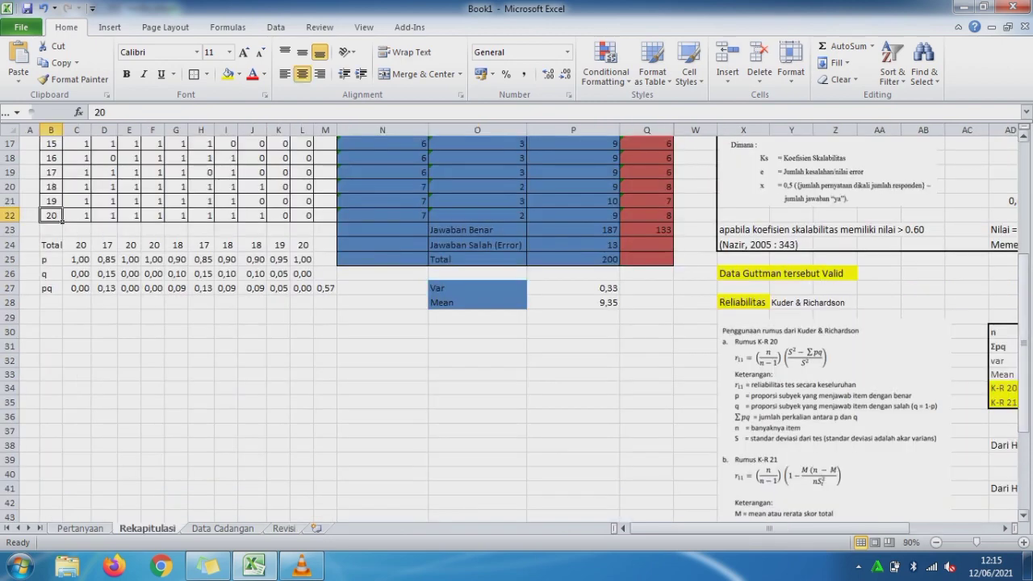
pyautogui.moveTo(1023, 323); pyautogui.dragTo(1023, 299)
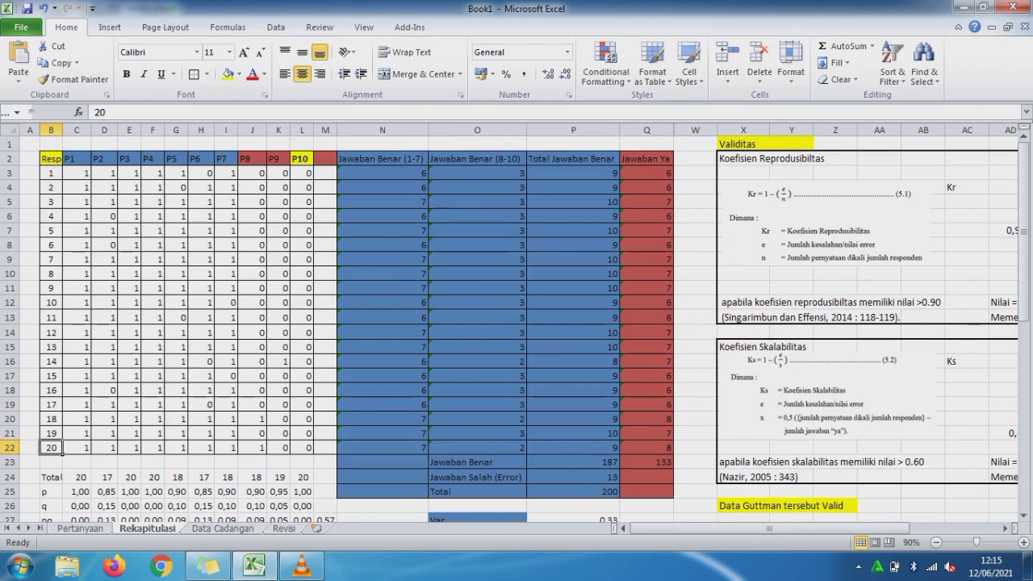
pyautogui.click(81, 172)
pyautogui.moveTo(90, 178); pyautogui.dragTo(313, 450)
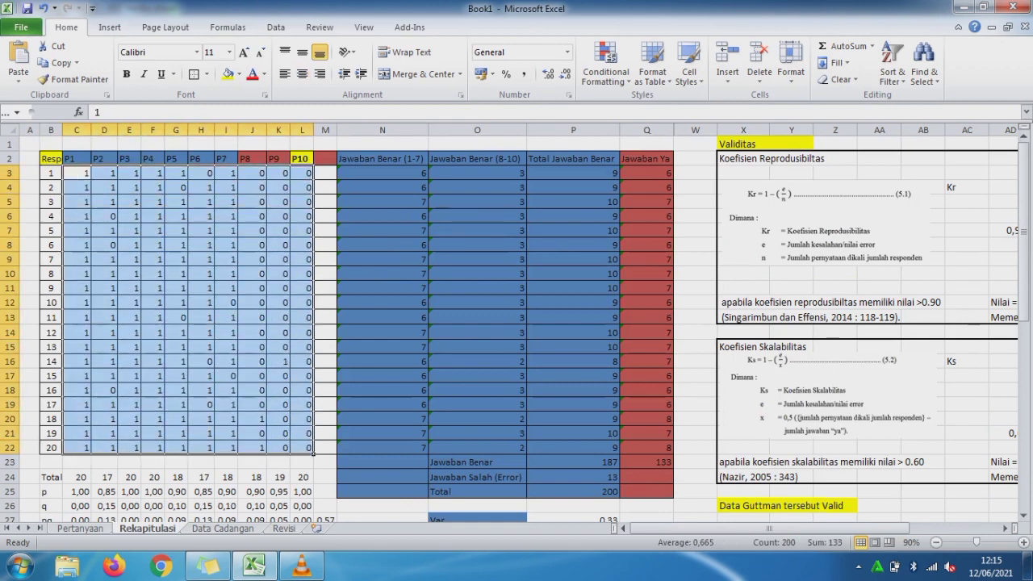
pyautogui.hotkey('ctrl', 'c')
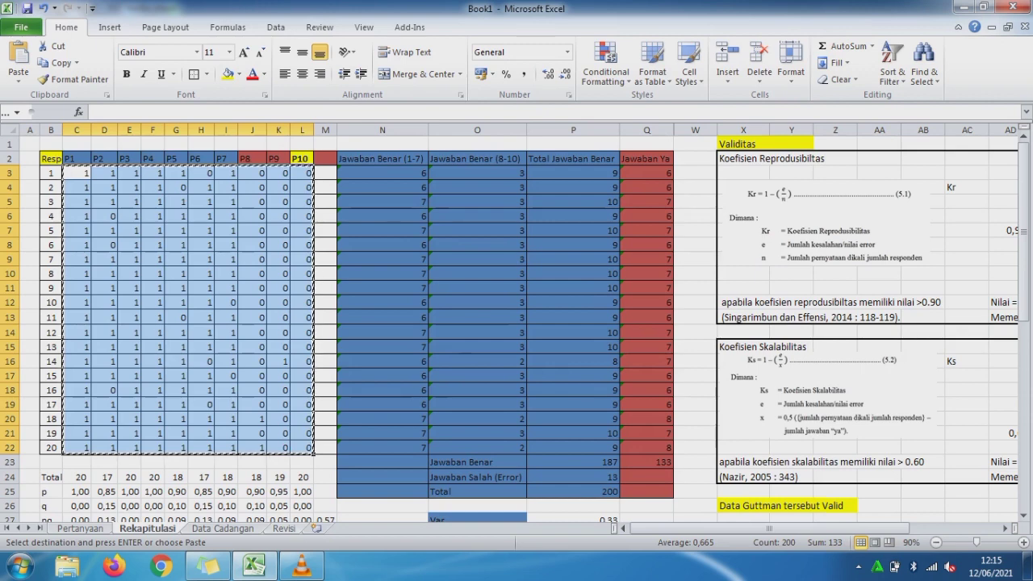
pyautogui.click(283, 527)
pyautogui.click(68, 168)
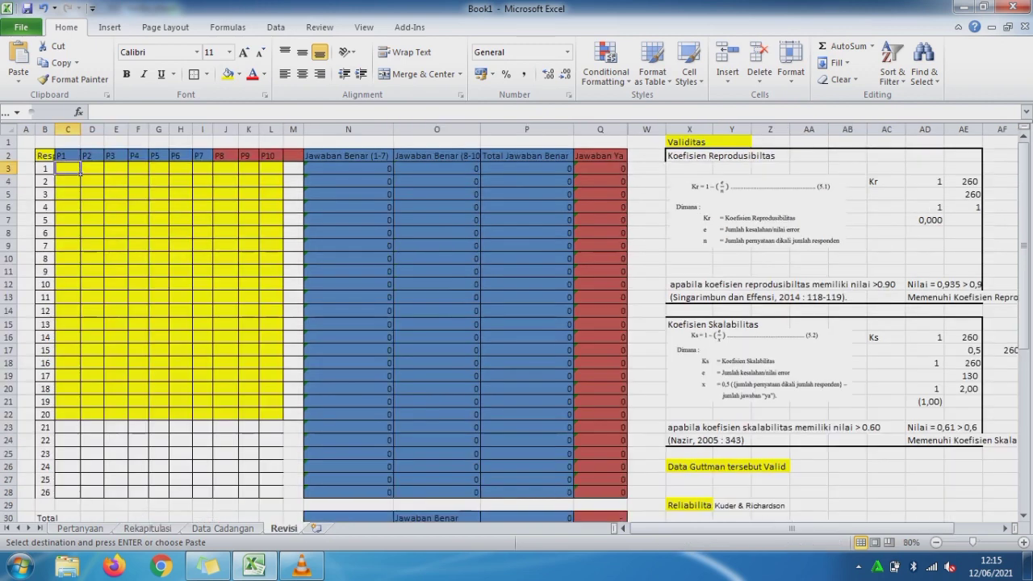
pyautogui.hotkey('ctrl', 'v')
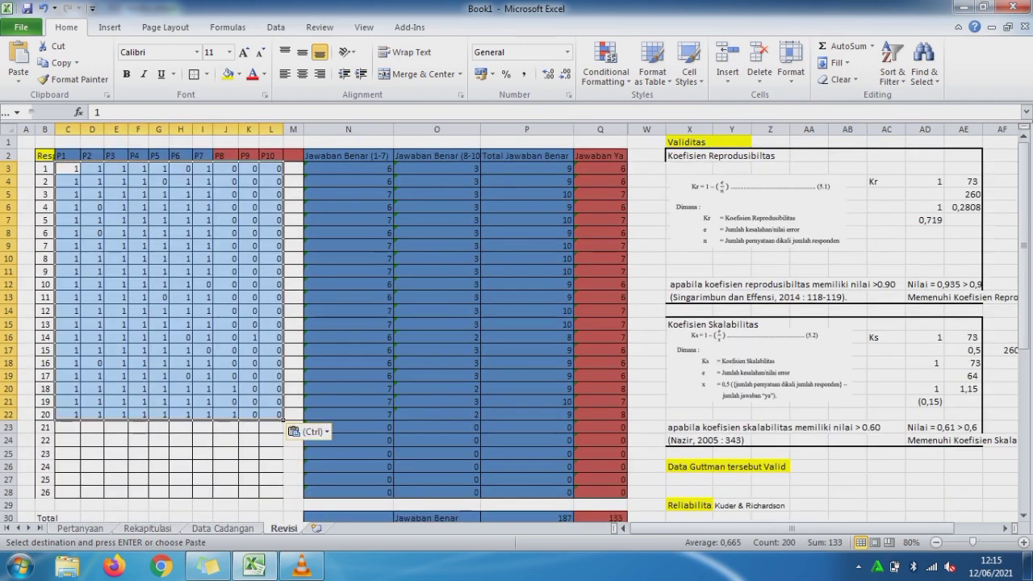
# Step: Copy the six backup respondents' answers in D5:M10 of Data Cadangan into Revisi starting at cell C23
pyautogui.hotkey('ctrl', 'pageup')
pyautogui.moveTo(151, 207); pyautogui.dragTo(586, 282)
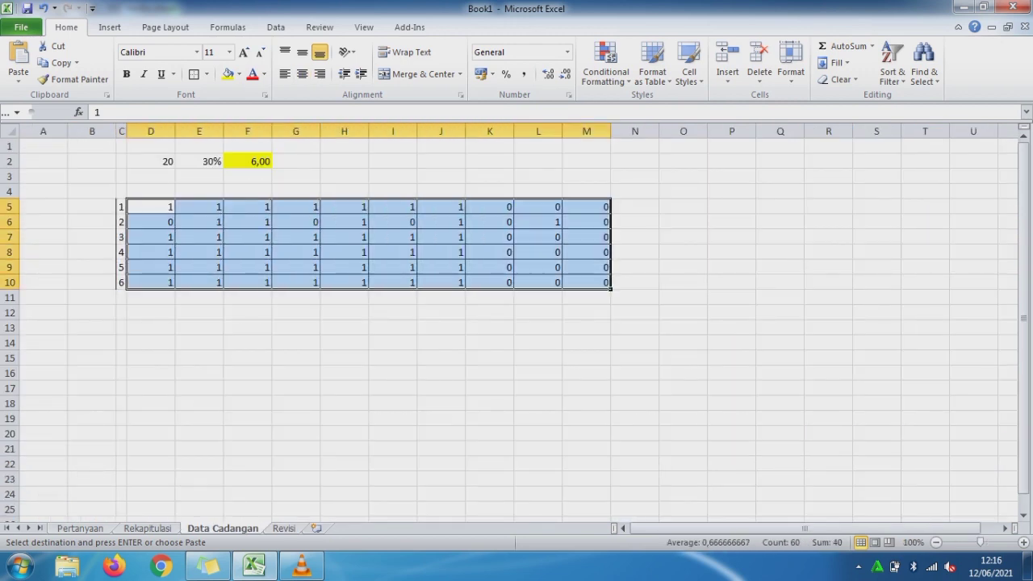
pyautogui.hotkey('ctrl', 'c')
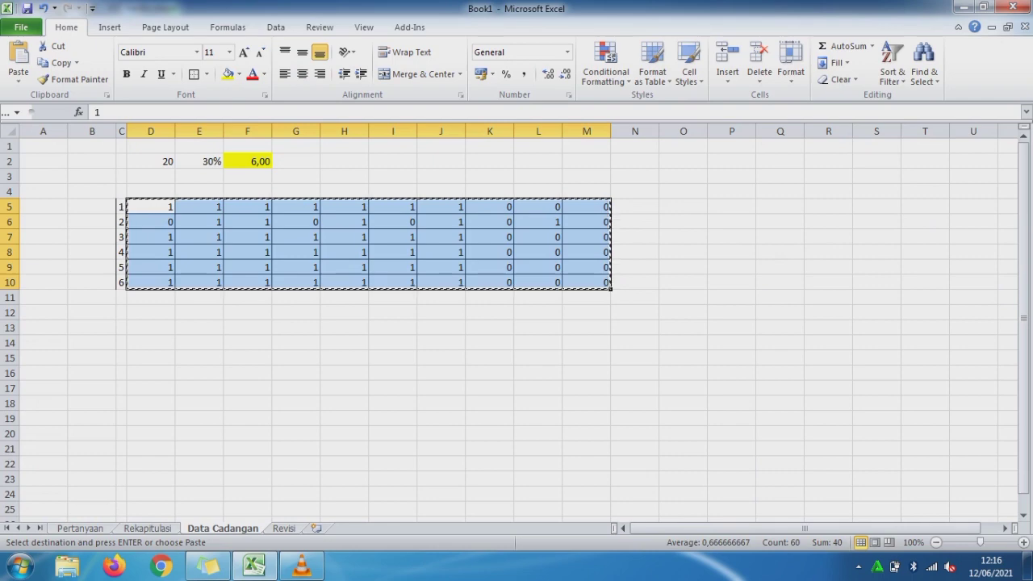
pyautogui.hotkey('ctrl', 'pagedown')
pyautogui.click(68, 427)
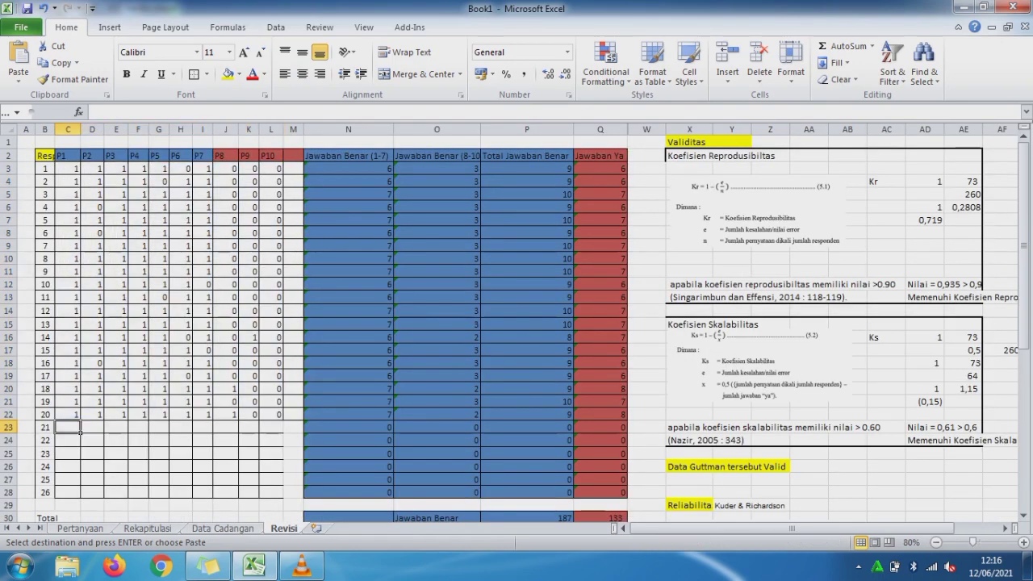
pyautogui.hotkey('ctrl', 'v')
# Step: Copy the Total, p, q and pq formulas in C24:M27 of Rekapitulasi into Revisi starting at cell C30
pyautogui.press('Down')
pyautogui.press('Down')
pyautogui.press('Down')
pyautogui.press('Down')
pyautogui.press('Down')
pyautogui.press('Down')
pyautogui.press('Down')
pyautogui.press('Down')
pyautogui.press('Down')
pyautogui.press('Down')
pyautogui.press('Down')
pyautogui.press('Down')
pyautogui.press('Down')
pyautogui.press('Down')
pyautogui.press('Down')
pyautogui.press('Down')
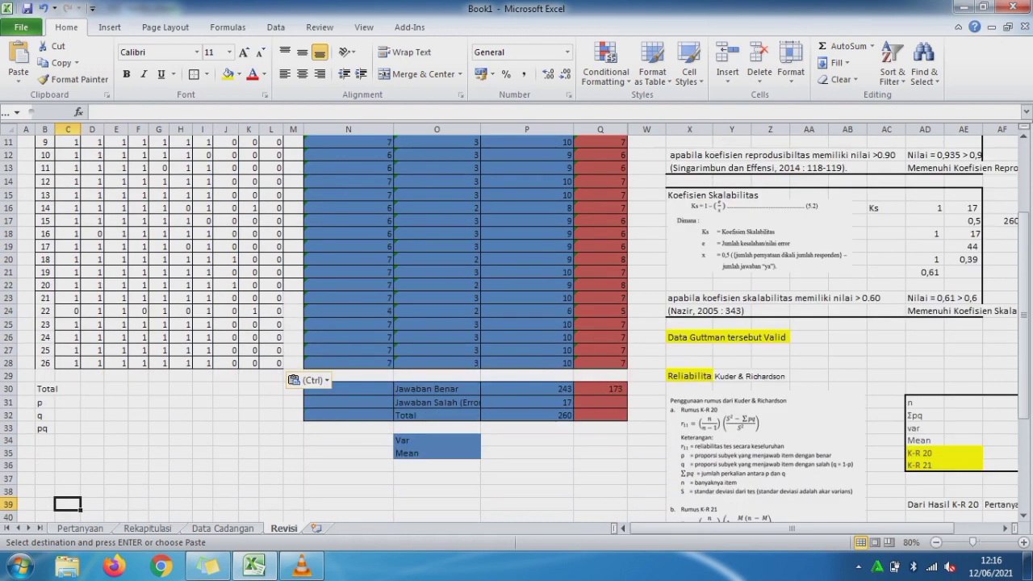
pyautogui.hotkey('ctrl', 'pageup')
pyautogui.hotkey('ctrl', 'pageup')
pyautogui.moveTo(77, 477); pyautogui.dragTo(325, 491)
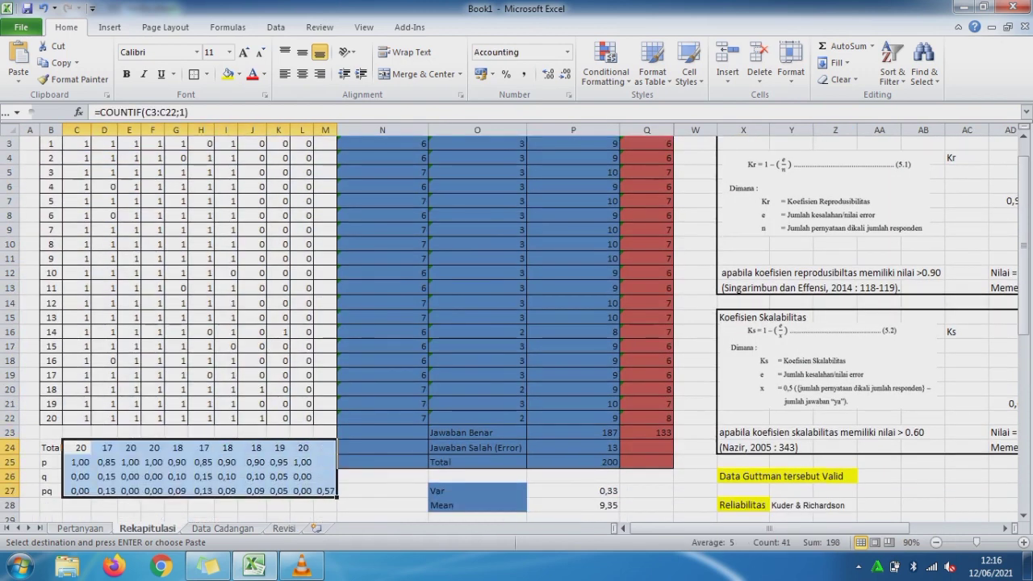
pyautogui.hotkey('ctrl', 'c')
pyautogui.hotkey('ctrl', 'pagedown')
pyautogui.hotkey('ctrl', 'pagedown')
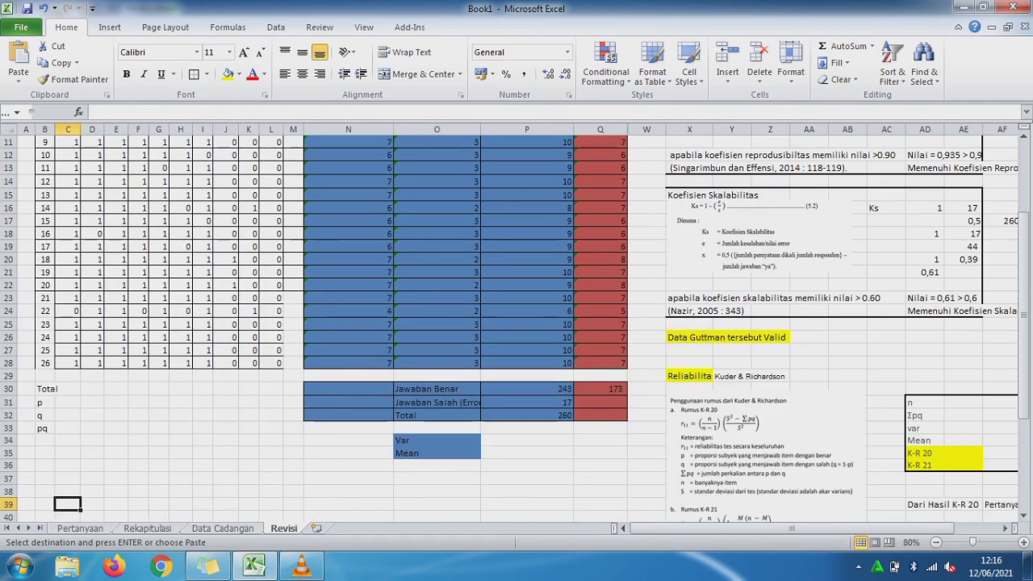
pyautogui.click(68, 389)
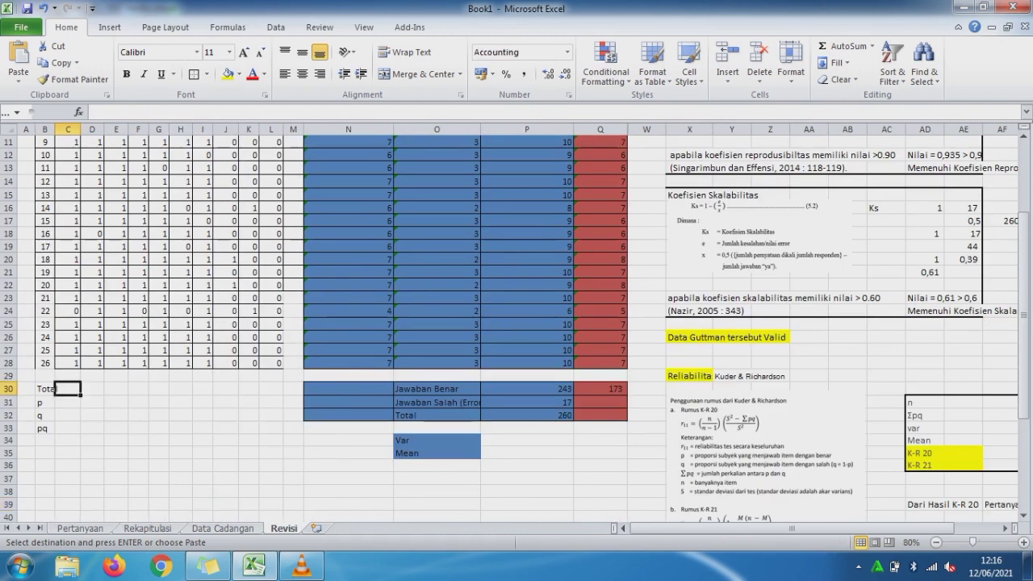
pyautogui.hotkey('ctrl', 'v')
# Step: Check which respondent rows the pasted COUNTIF formulas in C30 and D30 of Revisi cover
pyautogui.click(160, 112)
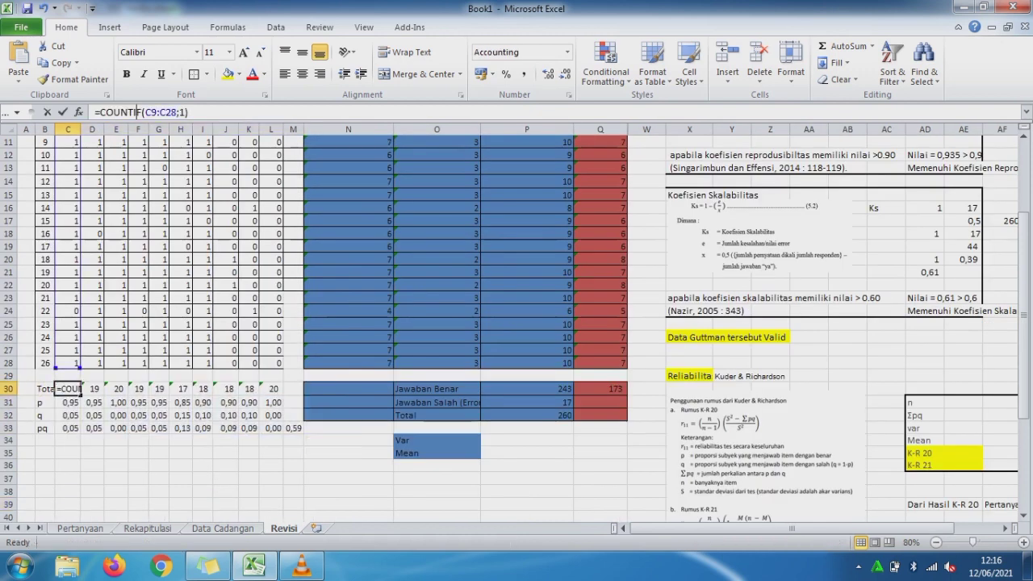
pyautogui.press('Return')
pyautogui.click(92, 388)
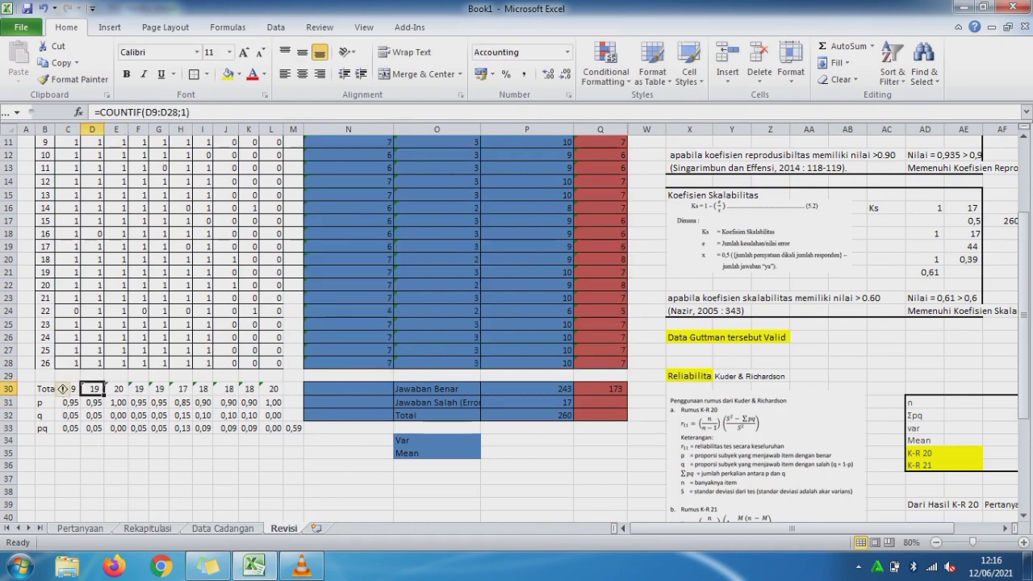
pyautogui.click(159, 112)
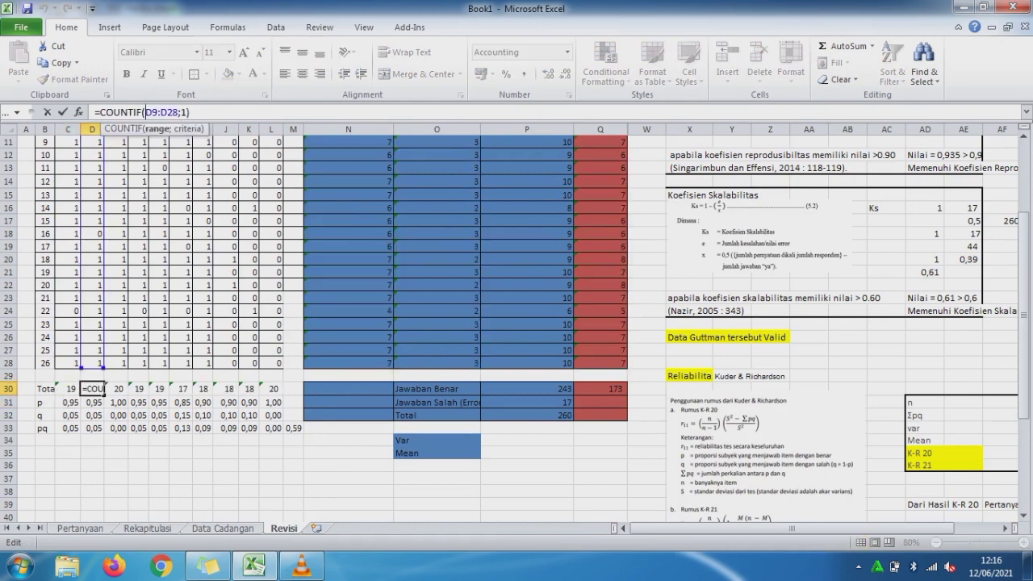
pyautogui.moveTo(1023, 316); pyautogui.dragTo(1023, 293)
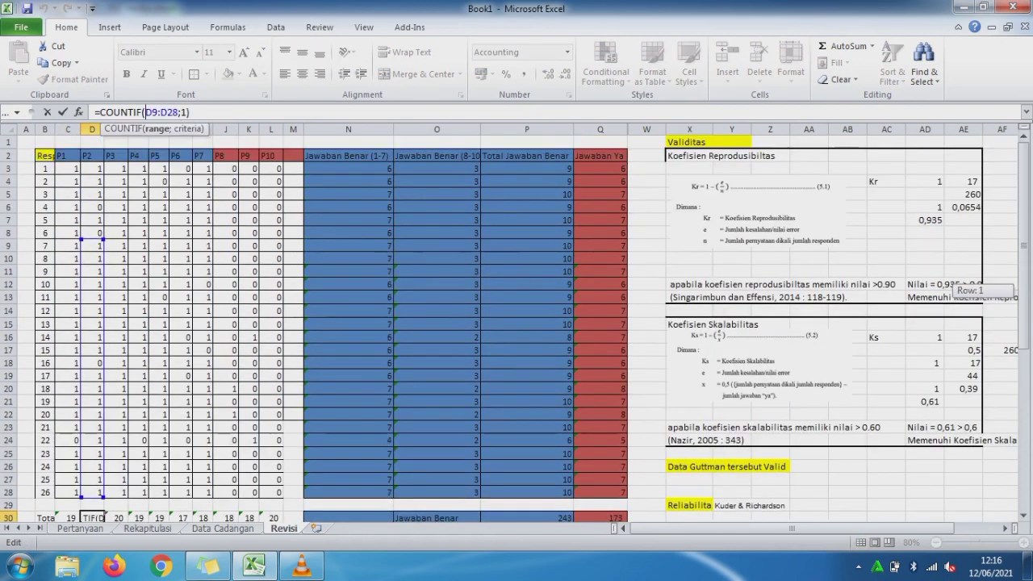
pyautogui.press('Return')
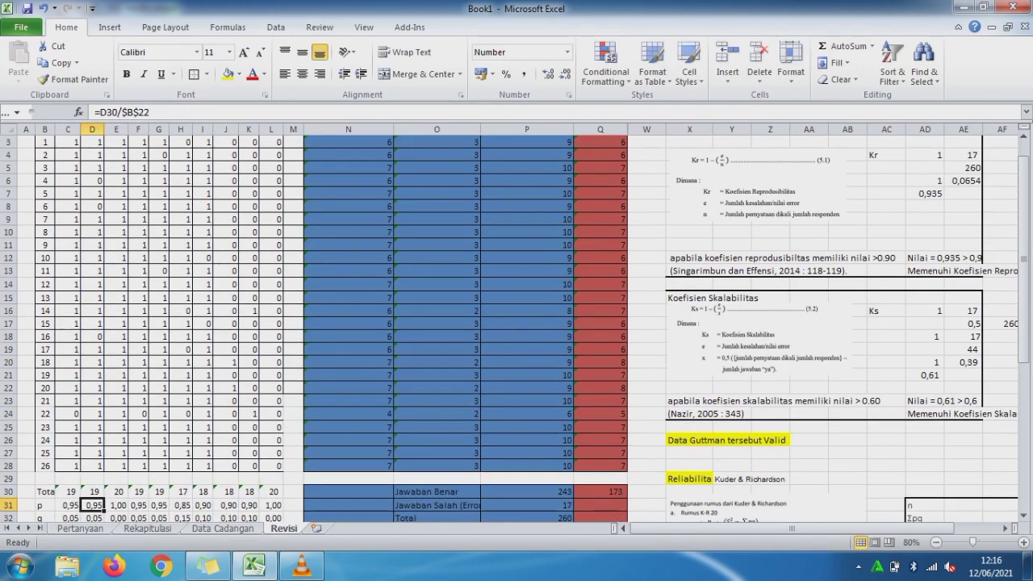
pyautogui.press('Up')
pyautogui.press('Left')
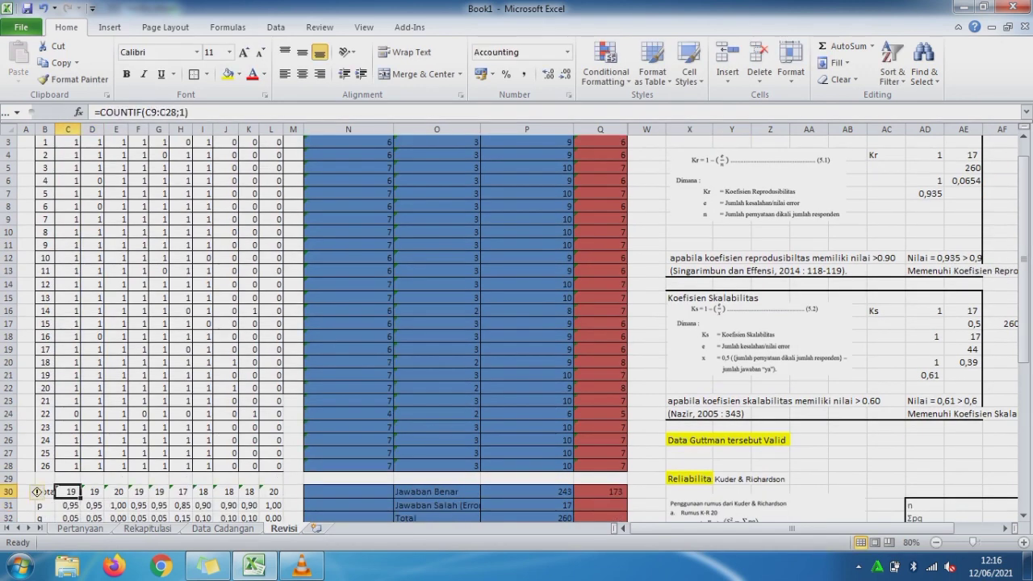
# Step: Correct the Total formula in C30 to =COUNTIF(C3:C28;1) and fill it across to I30
pyautogui.click(159, 112)
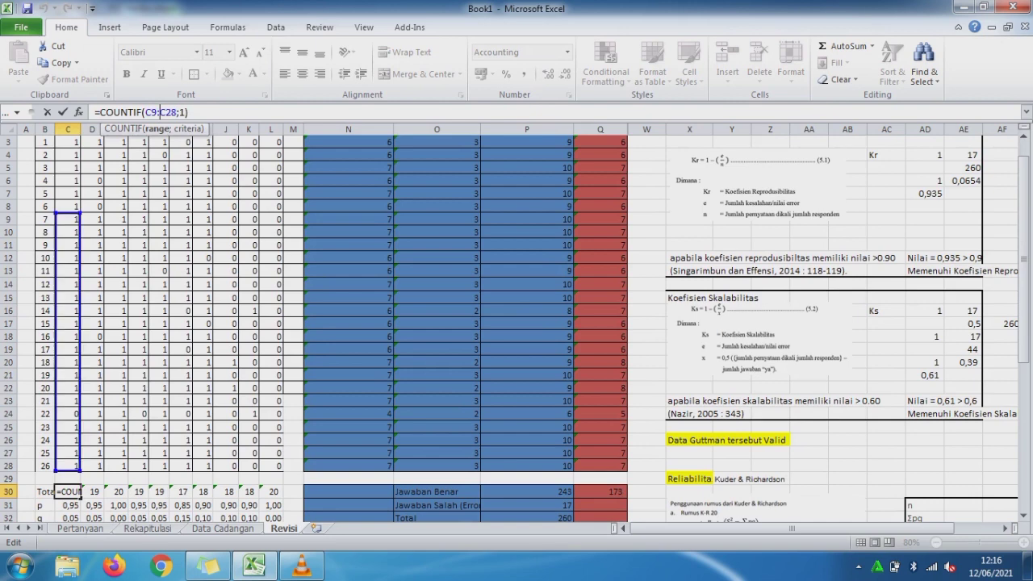
pyautogui.moveTo(79, 213); pyautogui.dragTo(80, 163)
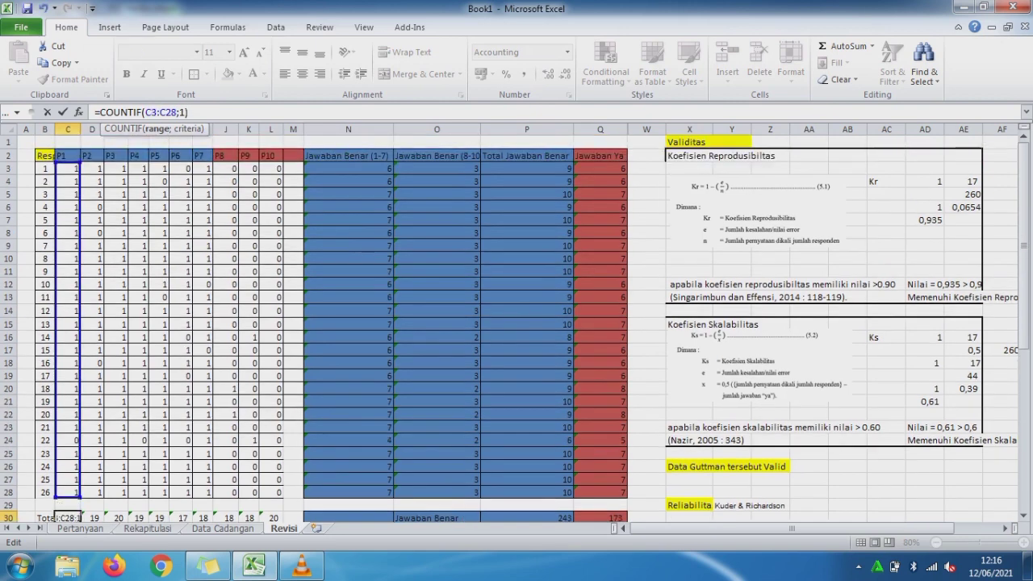
pyautogui.press('Return')
pyautogui.press('Up')
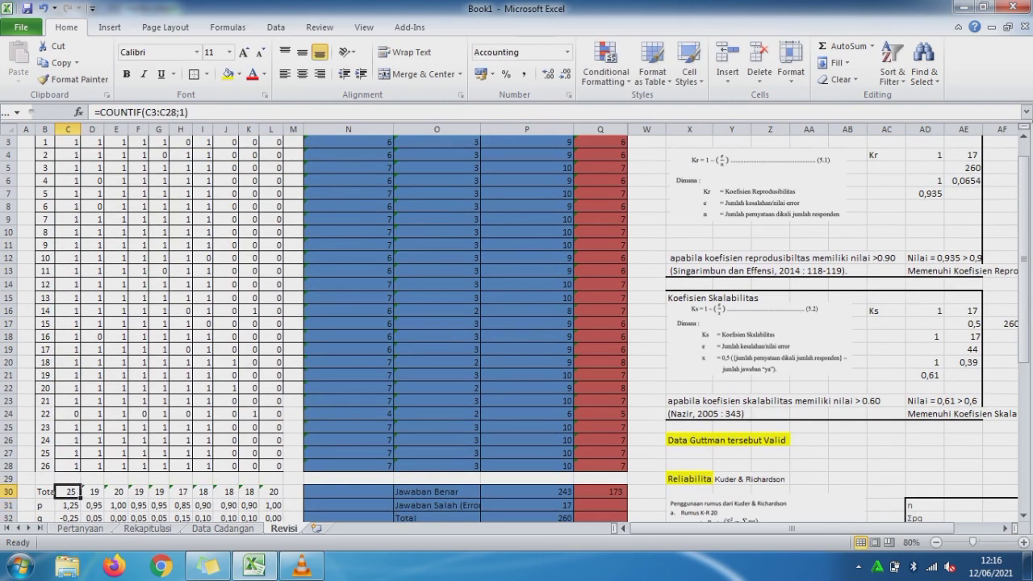
pyautogui.moveTo(81, 498); pyautogui.dragTo(208, 498)
# Step: Correct the Total formula in J30 to =COUNTIF(J3:J28;0) and fill it across to L30
pyautogui.click(229, 491)
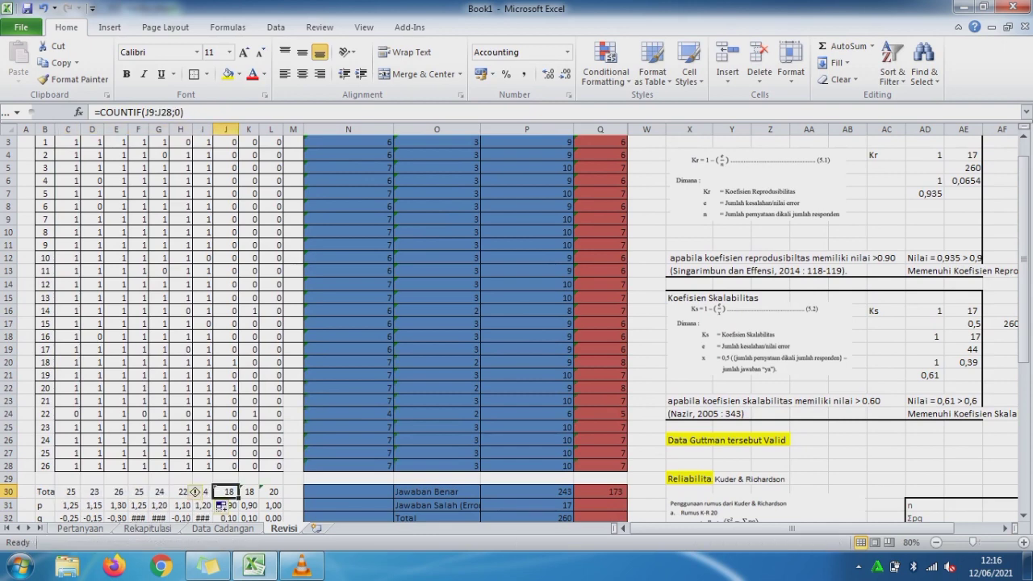
pyautogui.doubleClick(229, 491)
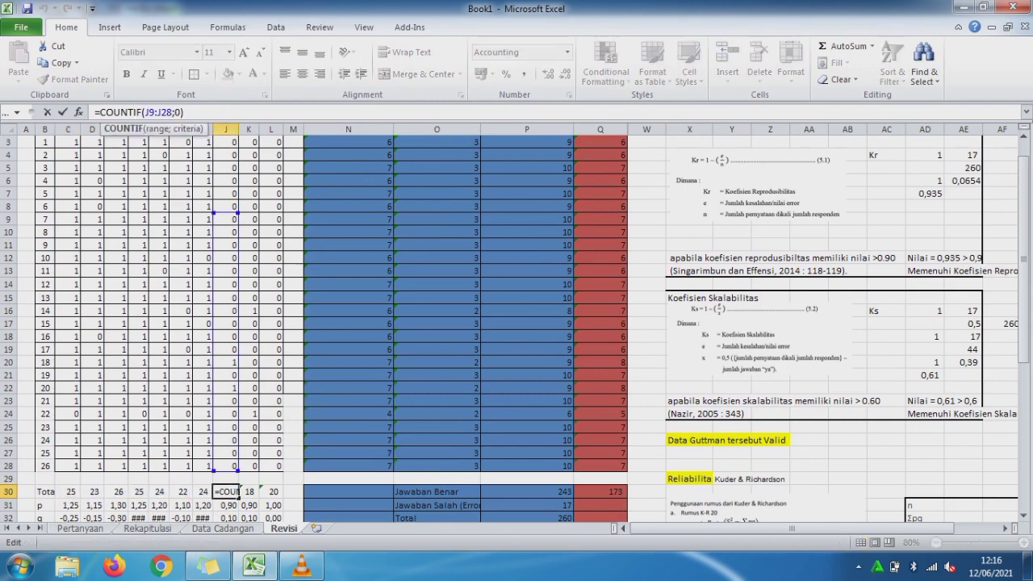
pyautogui.moveTo(237, 213); pyautogui.dragTo(237, 135)
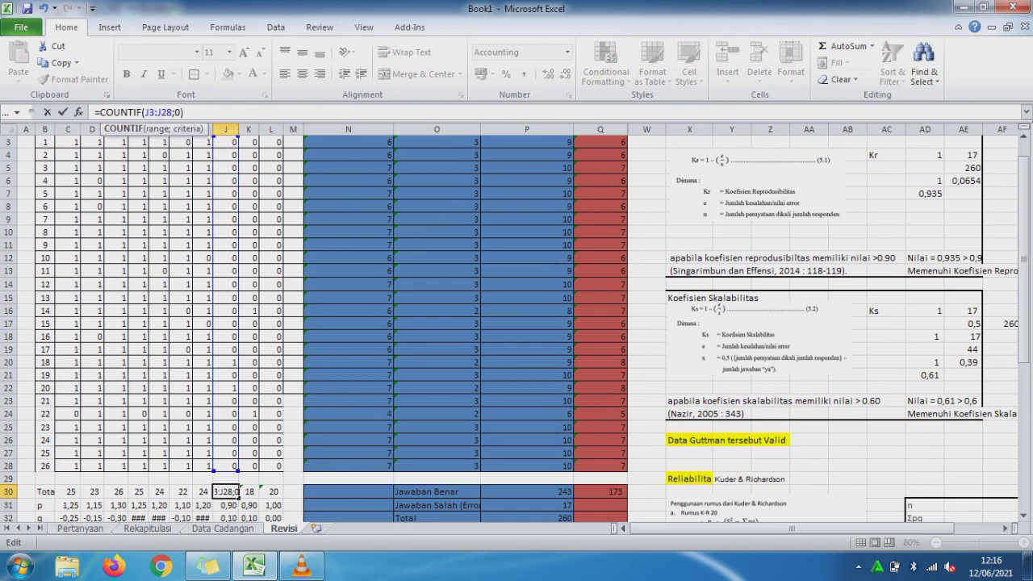
pyautogui.moveTo(1023, 212); pyautogui.dragTo(1023, 237)
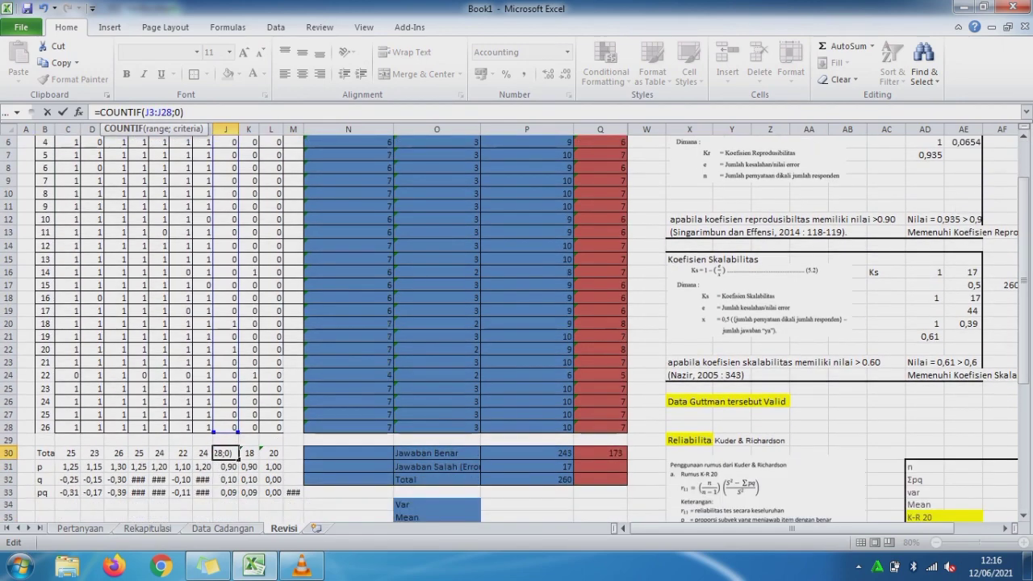
pyautogui.press('Return')
pyautogui.click(226, 453)
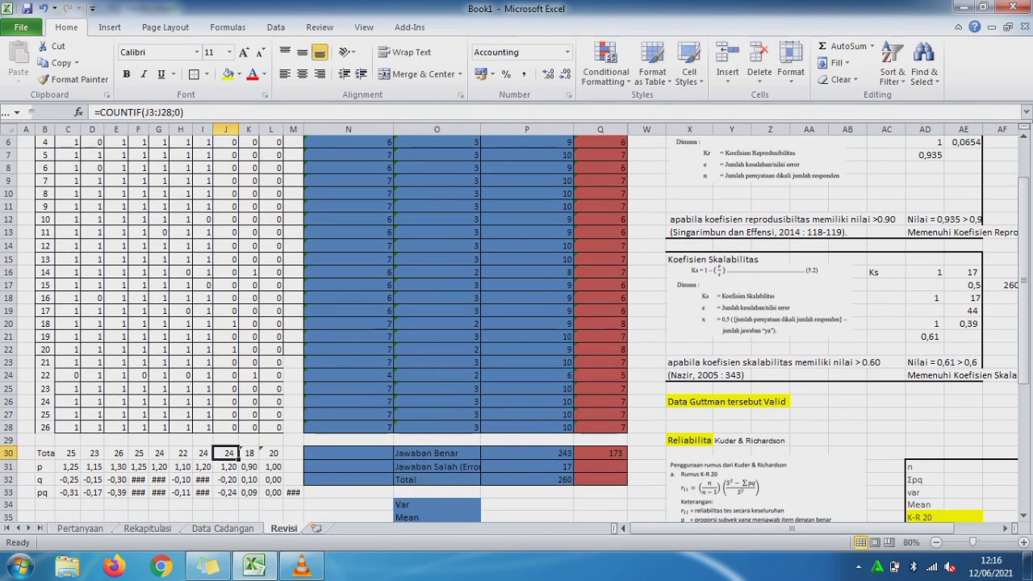
pyautogui.moveTo(240, 459); pyautogui.dragTo(277, 458)
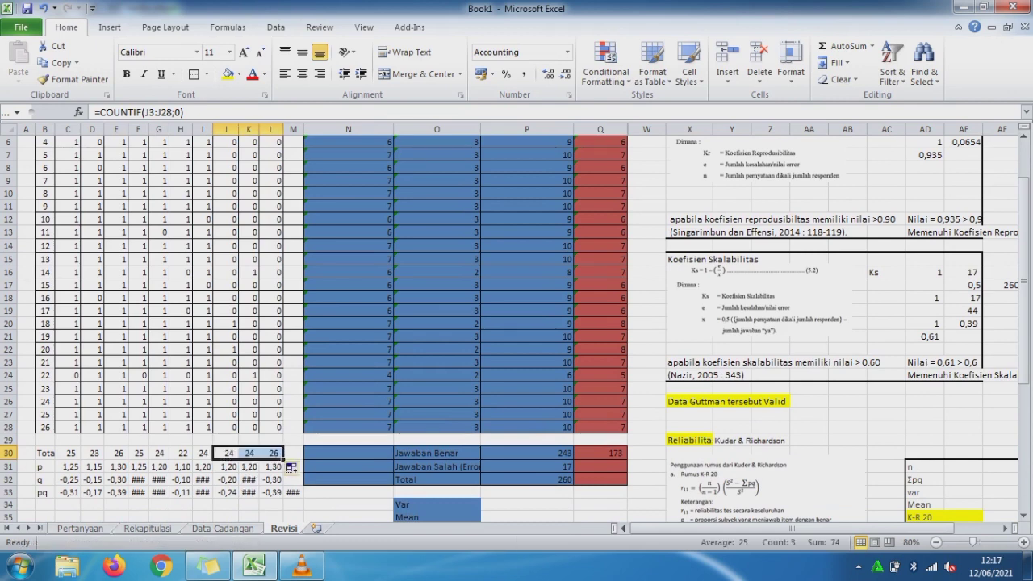
# Step: Correct the p formula in C31 to =C30/$B$28 and fill it across to L31
pyautogui.click(68, 466)
pyautogui.click(126, 112)
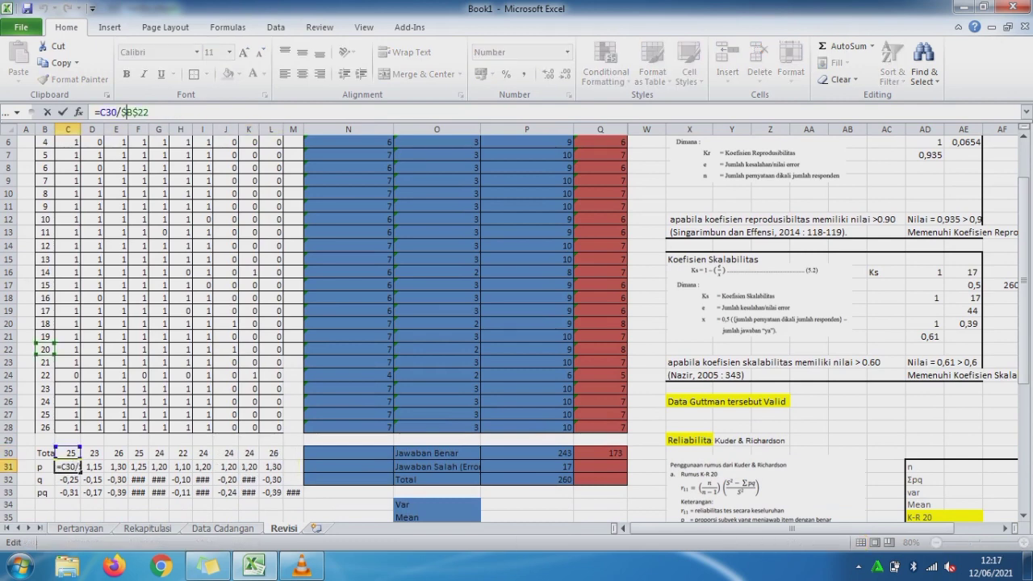
pyautogui.moveTo(45, 356); pyautogui.dragTo(45, 433)
pyautogui.press('Return')
pyautogui.click(68, 466)
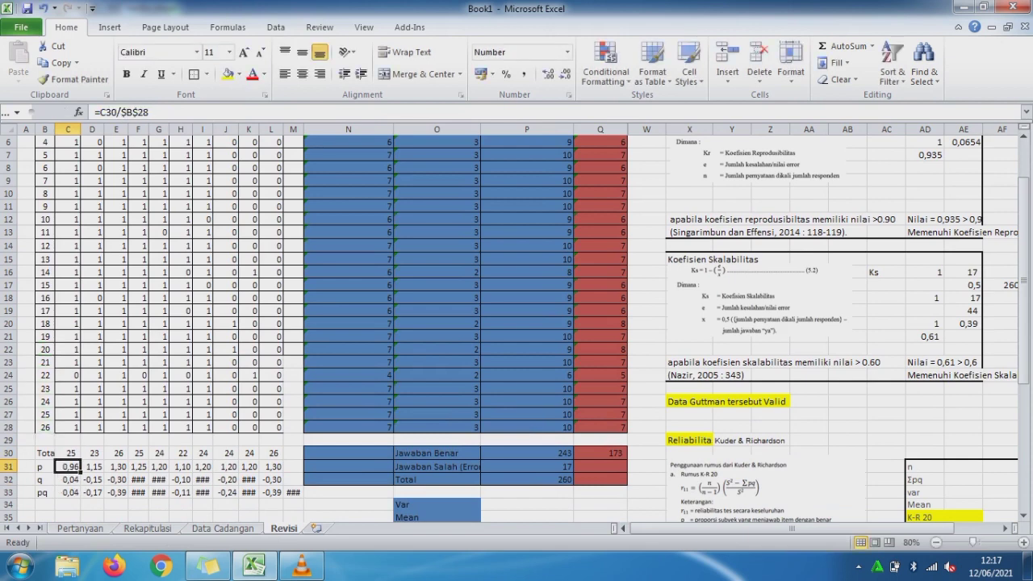
pyautogui.moveTo(82, 473); pyautogui.dragTo(278, 468)
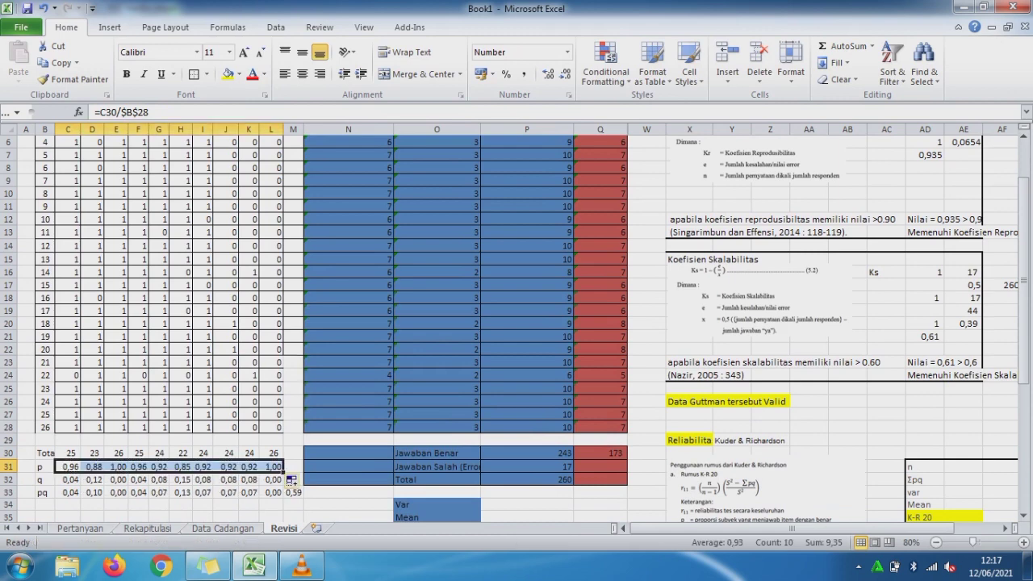
# Step: Check the q formula in C32 and refill =1-C31 across the q row to L32
pyautogui.click(67, 479)
pyautogui.doubleClick(68, 479)
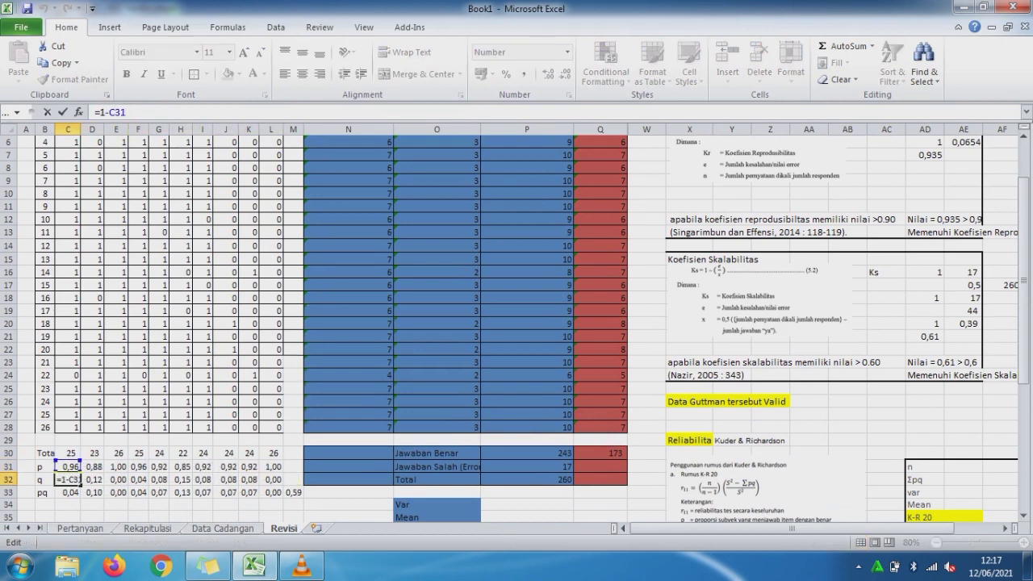
pyautogui.press('Escape')
pyautogui.moveTo(80, 485); pyautogui.dragTo(282, 484)
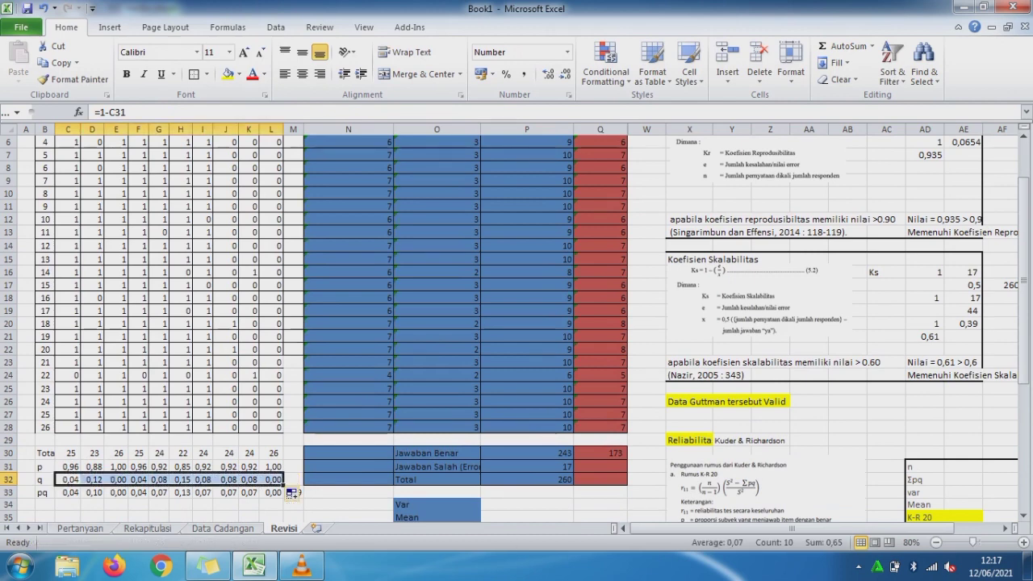
# Step: Check the pq formula in C33 and the pq sum formula in M33
pyautogui.click(347, 466)
pyautogui.press('Down')
pyautogui.press('Down')
pyautogui.press('Down')
pyautogui.press('Down')
pyautogui.press('Down')
pyautogui.press('Down')
pyautogui.press('Down')
pyautogui.press('Down')
pyautogui.press('Down')
pyautogui.press('Down')
pyautogui.press('Down')
pyautogui.press('Down')
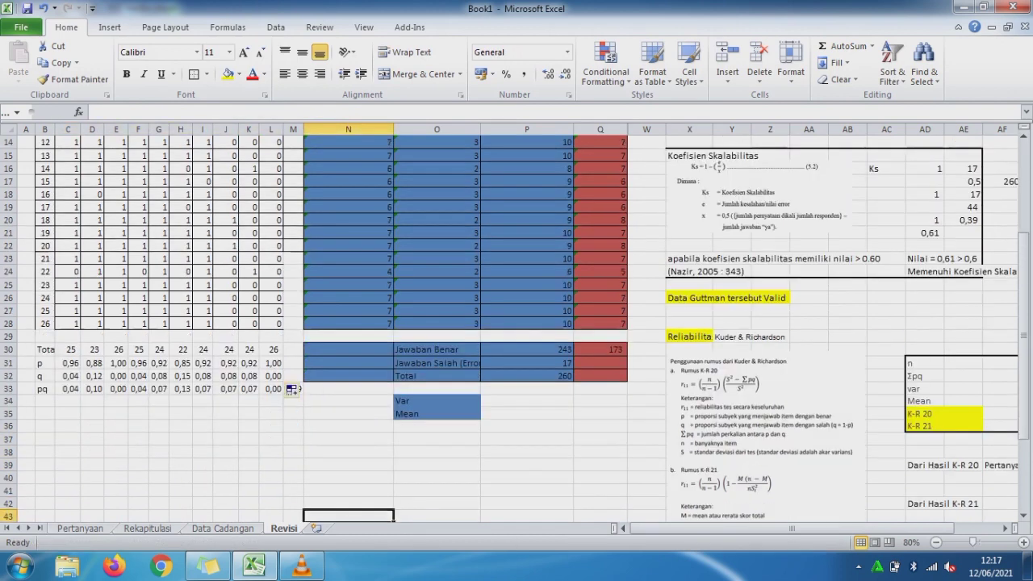
pyautogui.click(67, 388)
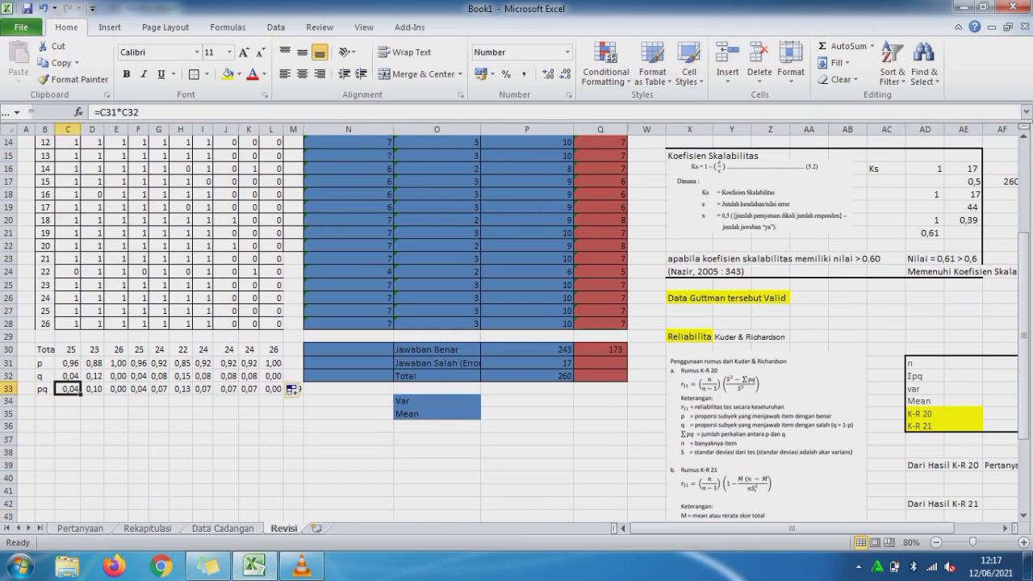
pyautogui.click(121, 112)
pyautogui.press('Return')
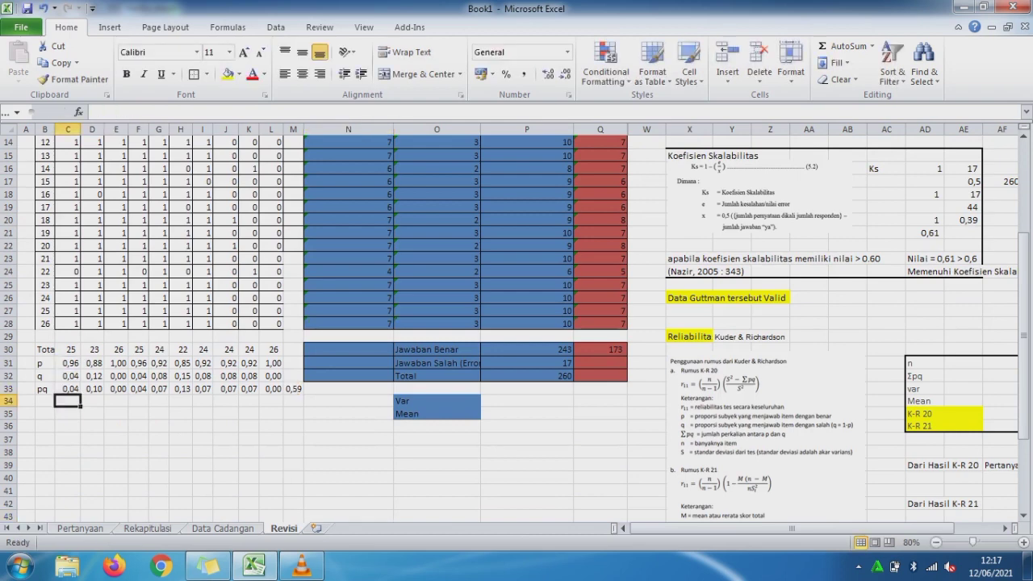
pyautogui.click(292, 388)
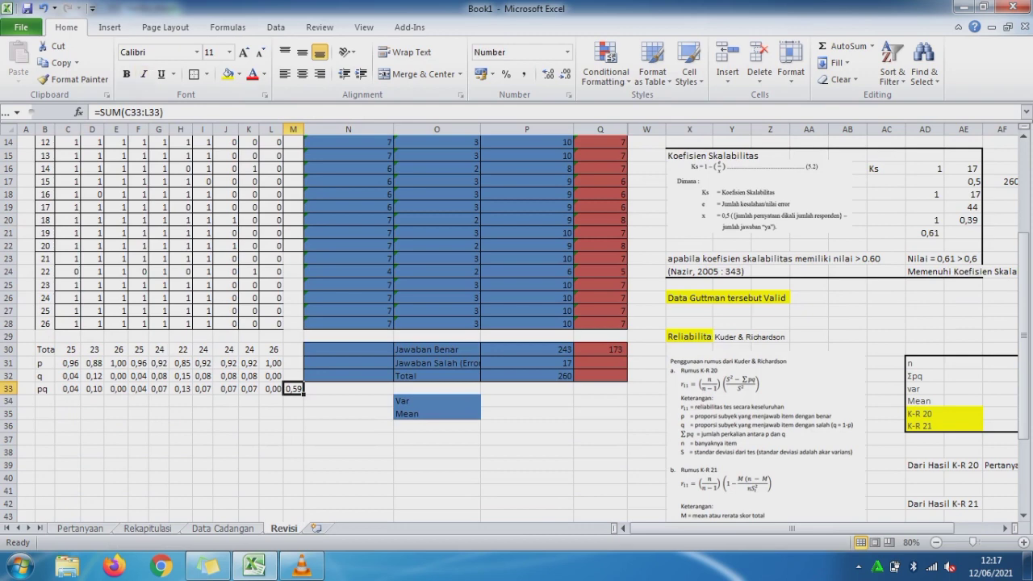
pyautogui.click(143, 112)
pyautogui.press('Escape')
# Step: Calculate the population variance of the total correct answers in P34 using VAR.P over P3:P28
pyautogui.click(527, 401)
pyautogui.write('=var')
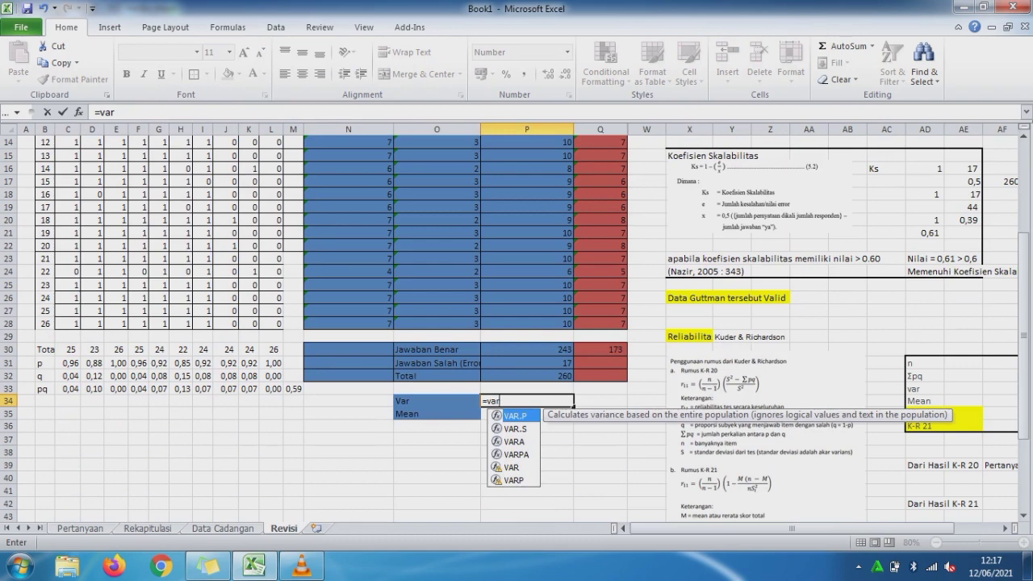
pyautogui.doubleClick(524, 414)
pyautogui.click(527, 324)
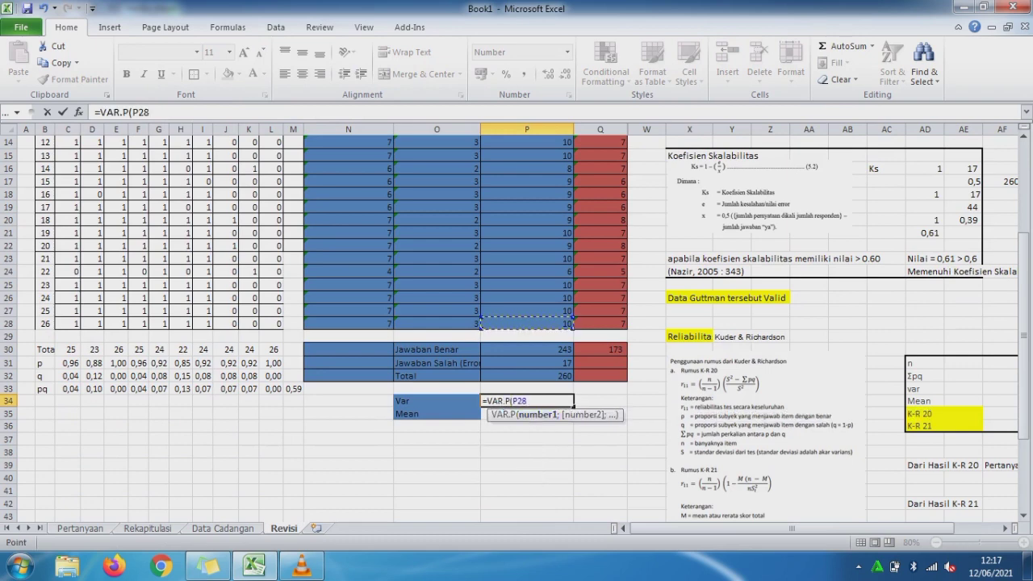
pyautogui.moveTo(527, 323); pyautogui.dragTo(527, 161)
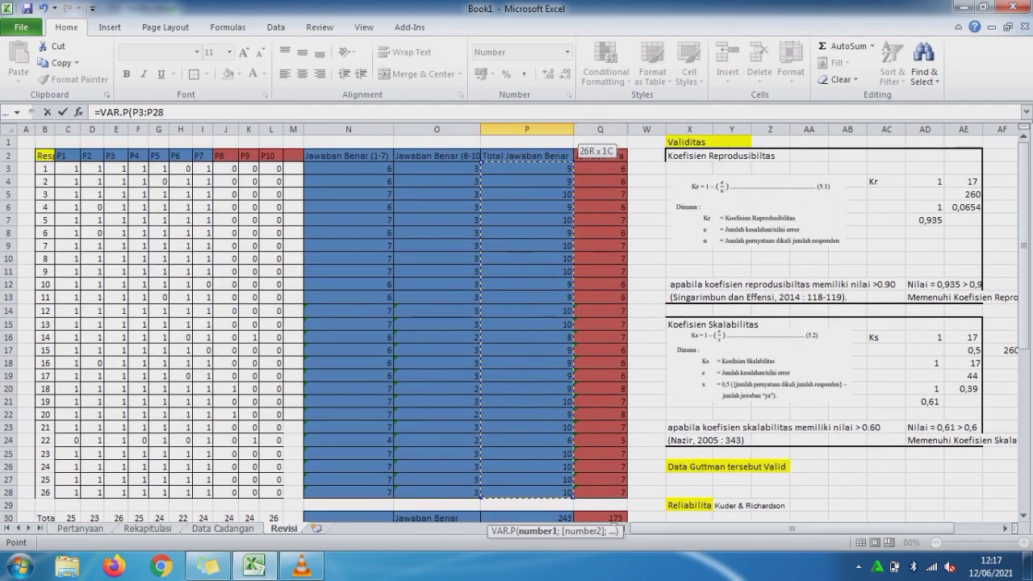
pyautogui.press('Return')
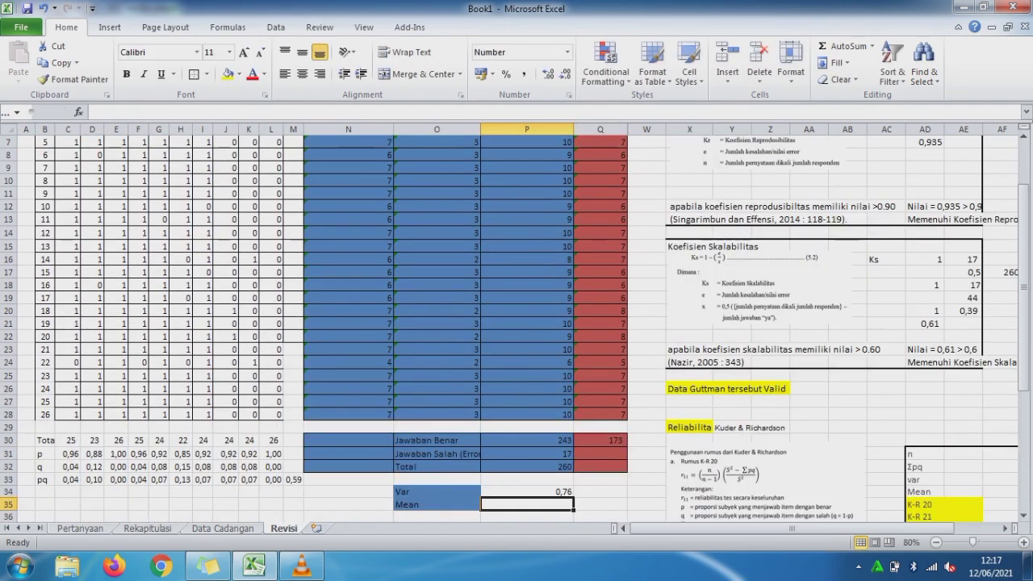
# Step: Calculate the mean of the total correct answers of all 26 respondents in P35 with AVERAGE
pyautogui.write('=')
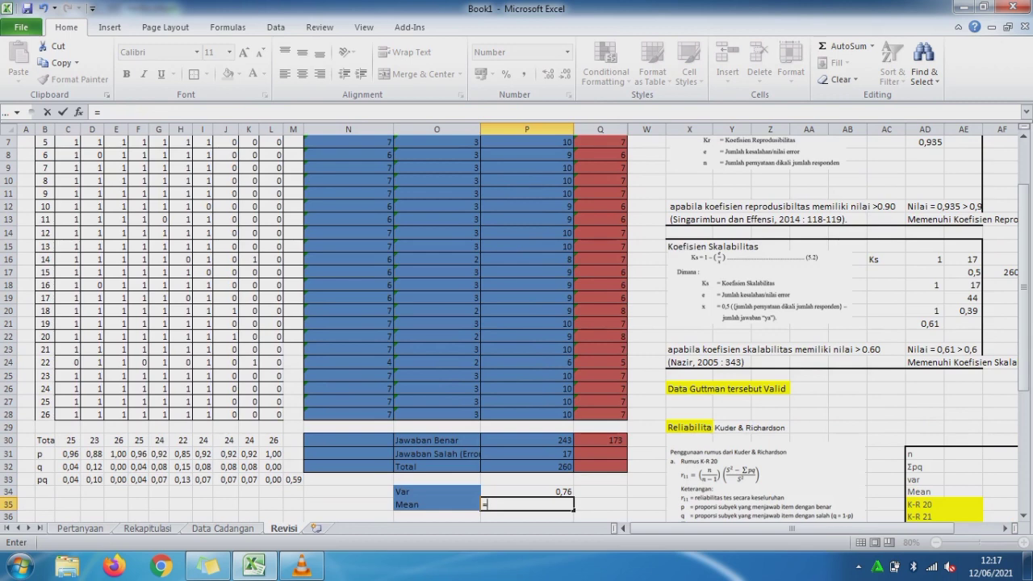
pyautogui.write('av')
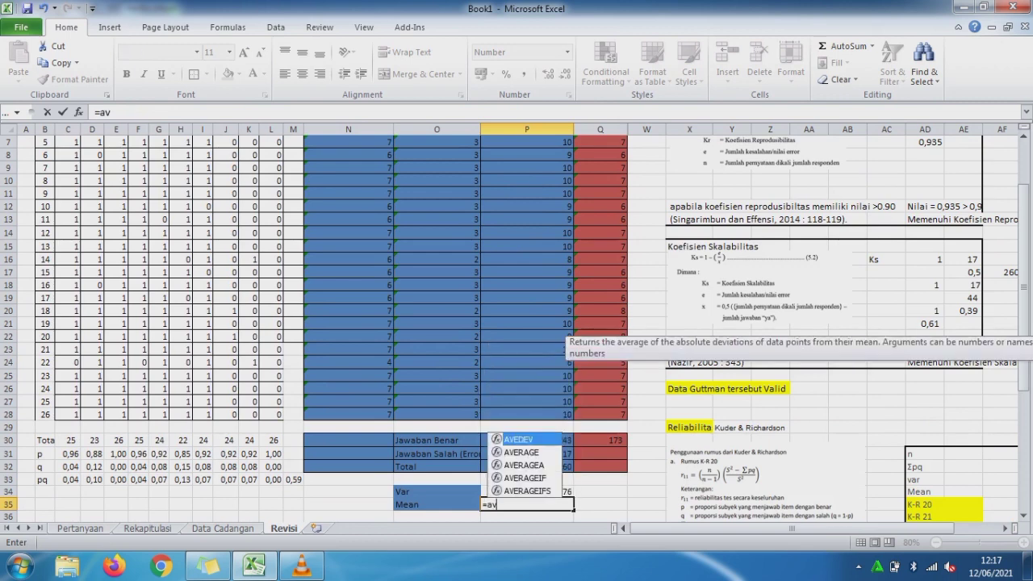
pyautogui.press('Down')
pyautogui.press('Tab')
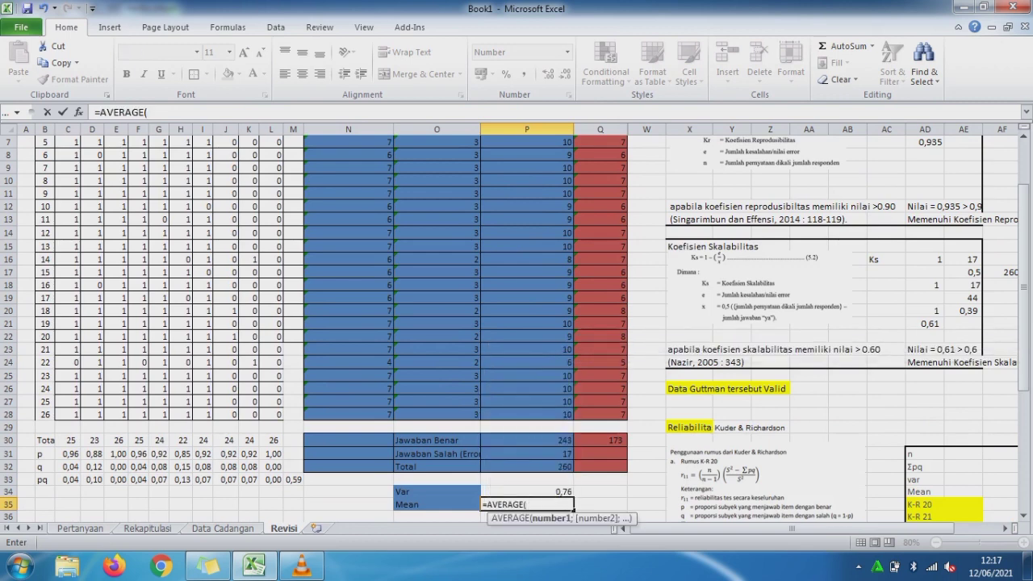
pyautogui.moveTo(549, 414); pyautogui.dragTo(569, 162)
pyautogui.write(')')
pyautogui.hotkey('ctrl', 'Return')
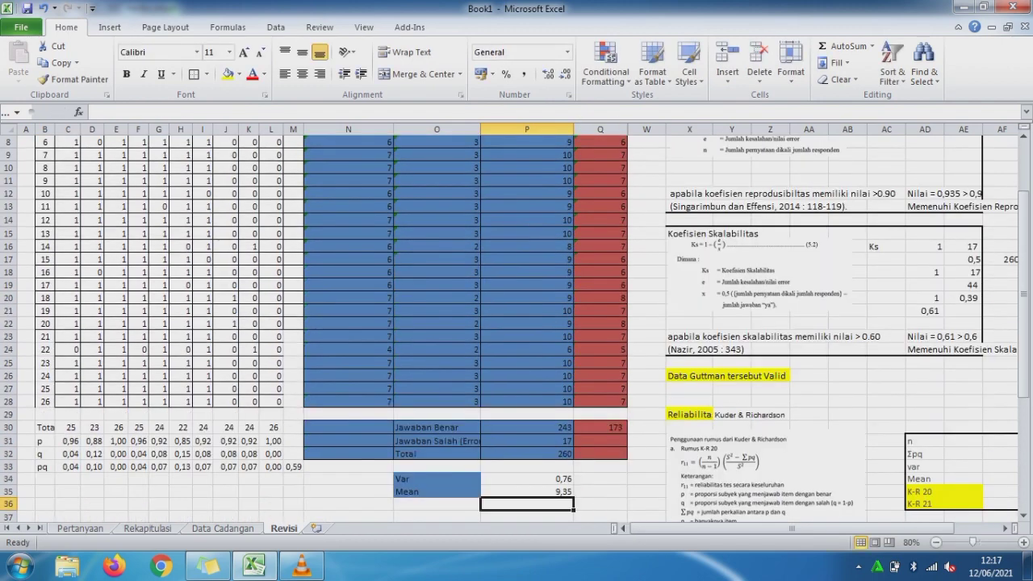
# Step: Highlight the reproducibility conclusion in AD12:AG13 and the scalability conclusion in AD23:AG24 with a yellow fill
pyautogui.press('Right')
pyautogui.press('Right')
pyautogui.press('Right')
pyautogui.press('Right')
pyautogui.press('Right')
pyautogui.press('Right')
pyautogui.press('Right')
pyautogui.press('Right')
pyautogui.press('Right')
pyautogui.press('Right')
pyautogui.press('Right')
pyautogui.press('Right')
pyautogui.press('Right')
pyautogui.press('Right')
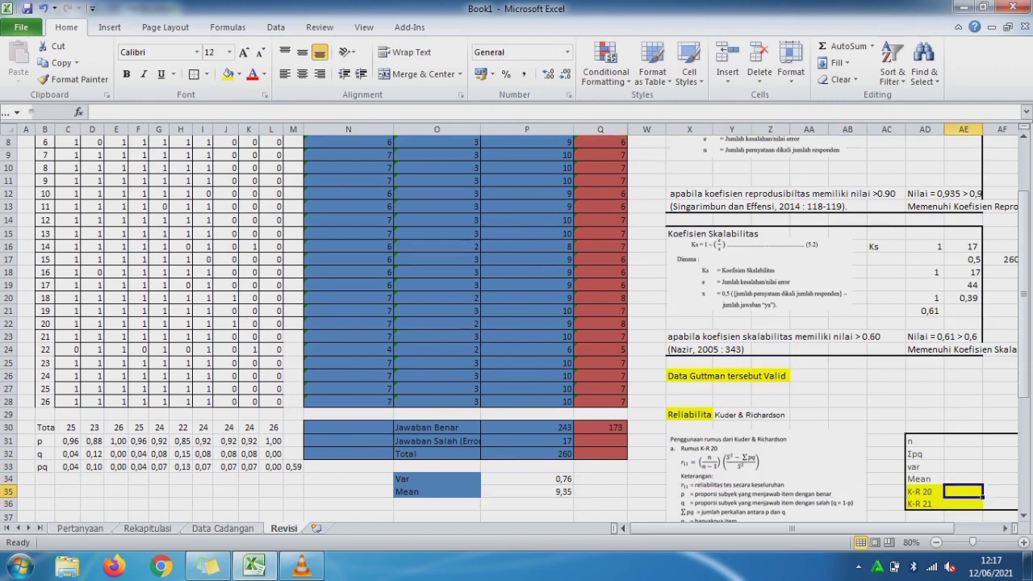
pyautogui.press('Right')
pyautogui.press('Right')
pyautogui.press('Right')
pyautogui.press('Right')
pyautogui.press('Right')
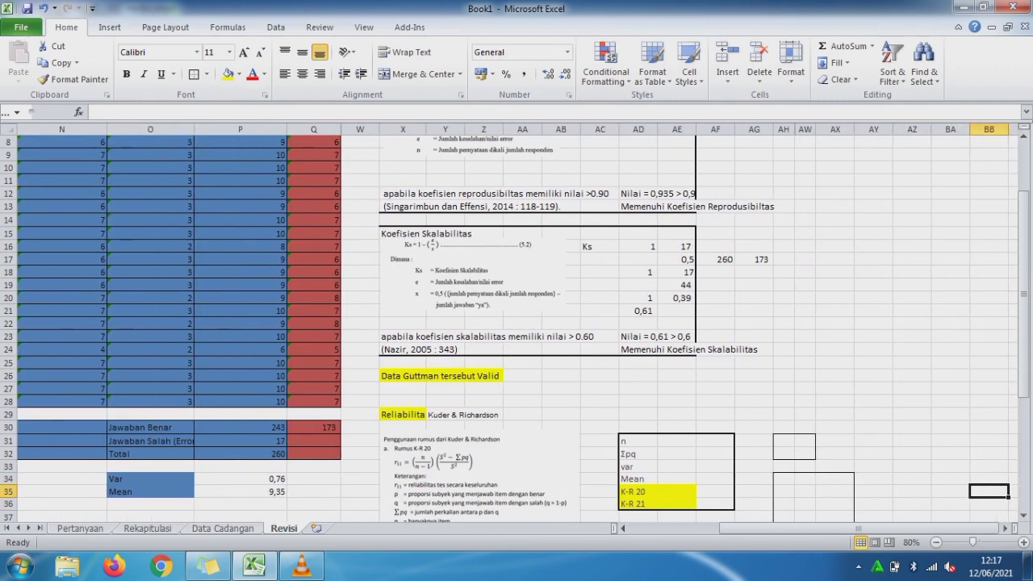
pyautogui.moveTo(1023, 320); pyautogui.dragTo(1022, 272)
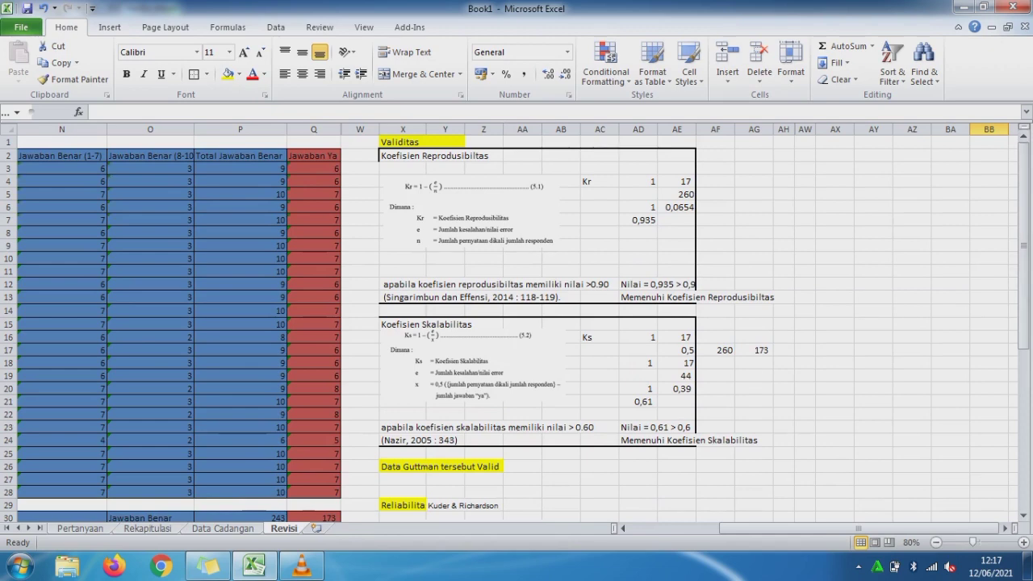
pyautogui.moveTo(637, 284); pyautogui.dragTo(755, 297)
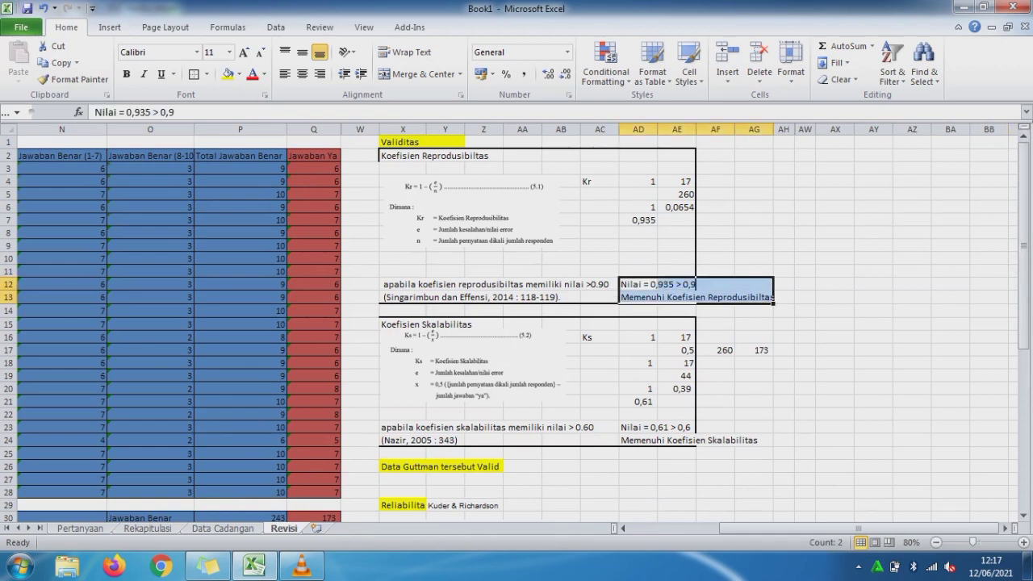
pyautogui.click(229, 74)
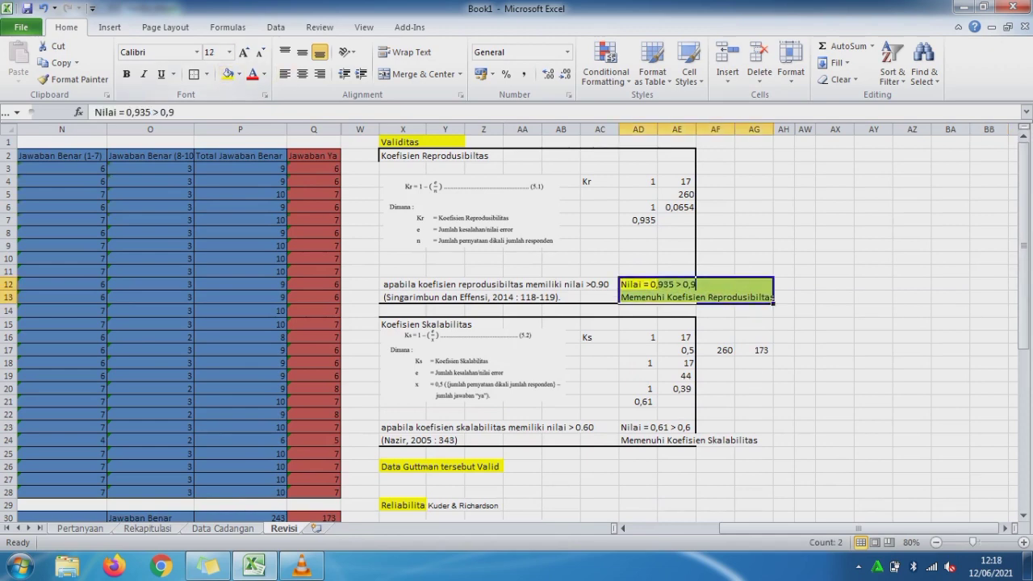
pyautogui.moveTo(637, 427); pyautogui.dragTo(753, 440)
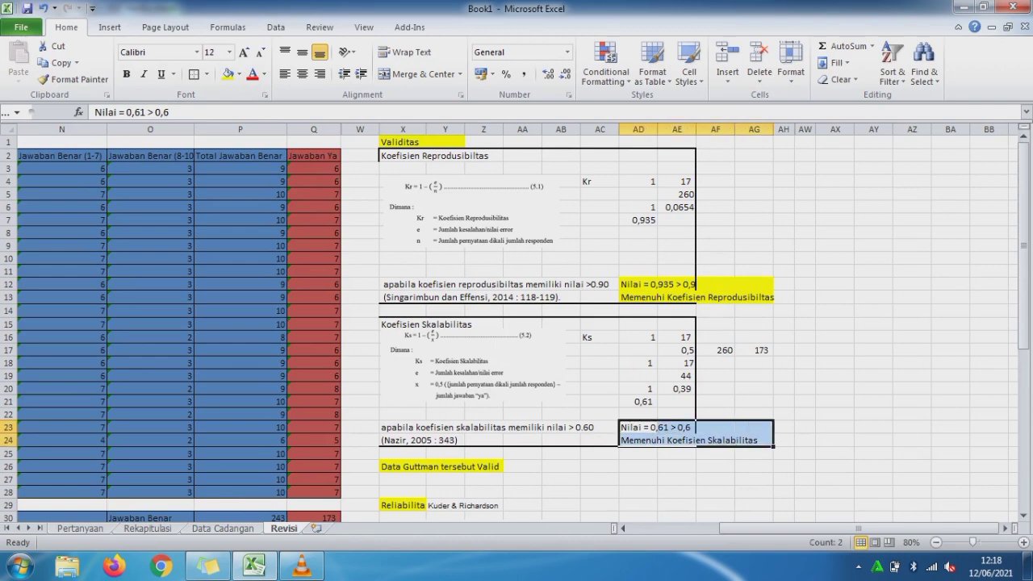
pyautogui.click(228, 74)
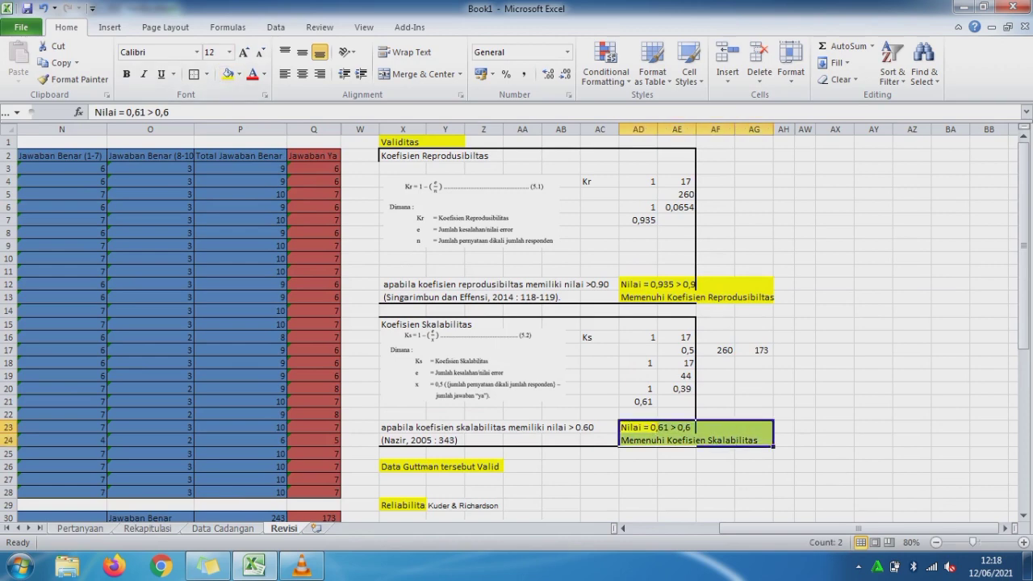
pyautogui.moveTo(402, 467); pyautogui.dragTo(483, 466)
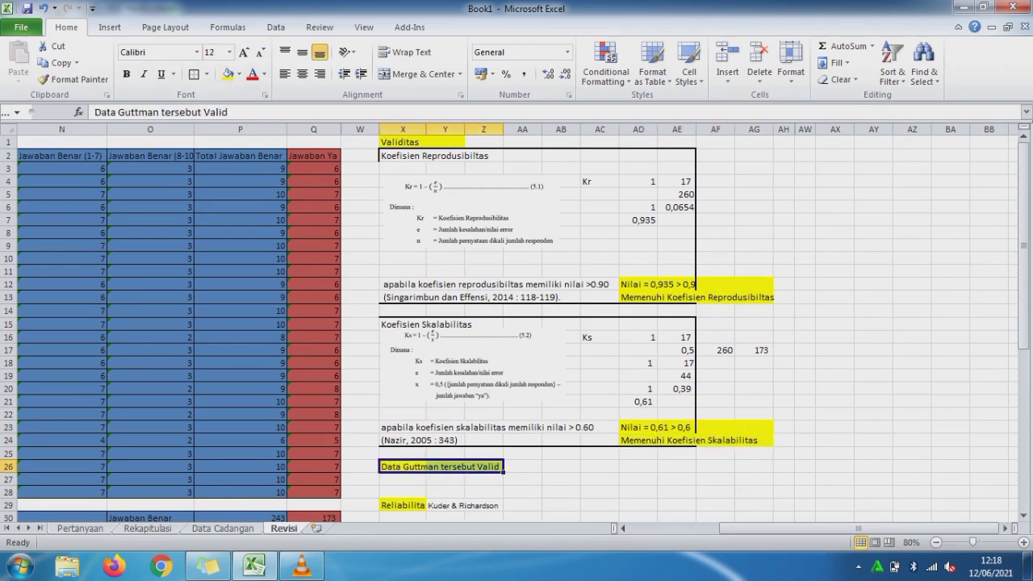
# Step: Enter 10 as the number of items n in AE31 of the Kuder-Richardson reliability table
pyautogui.moveTo(1023, 174); pyautogui.dragTo(1023, 291)
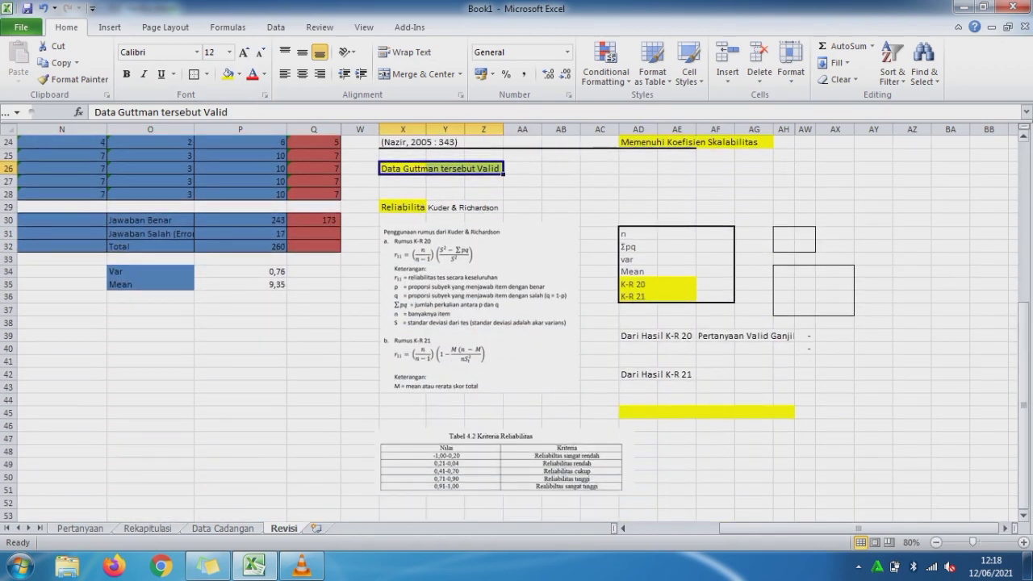
pyautogui.click(676, 233)
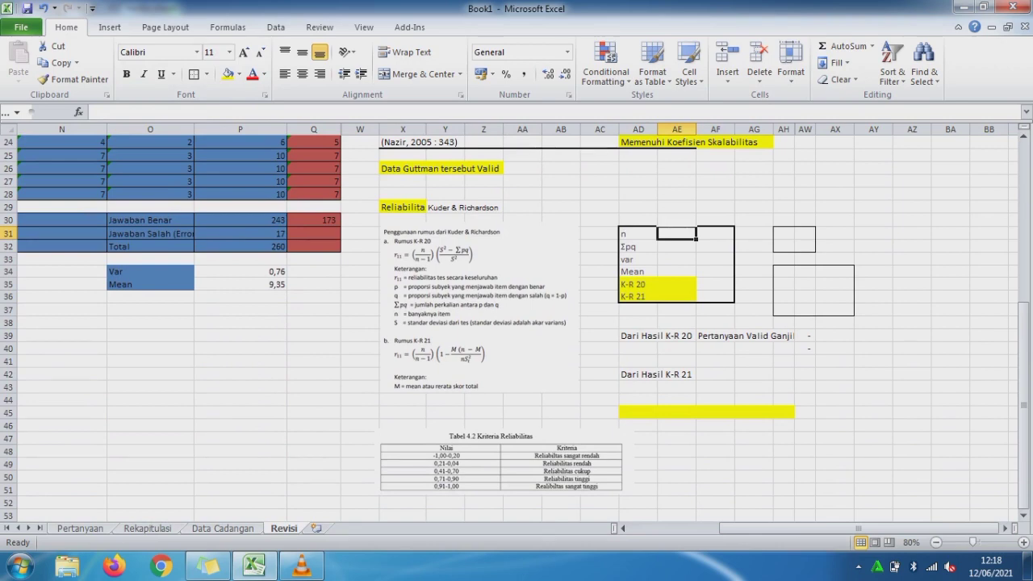
pyautogui.write('10')
pyautogui.press('Return')
# Step: Link the Σpq value in AE32 to the sum of the p×q products in M33
pyautogui.write('=')
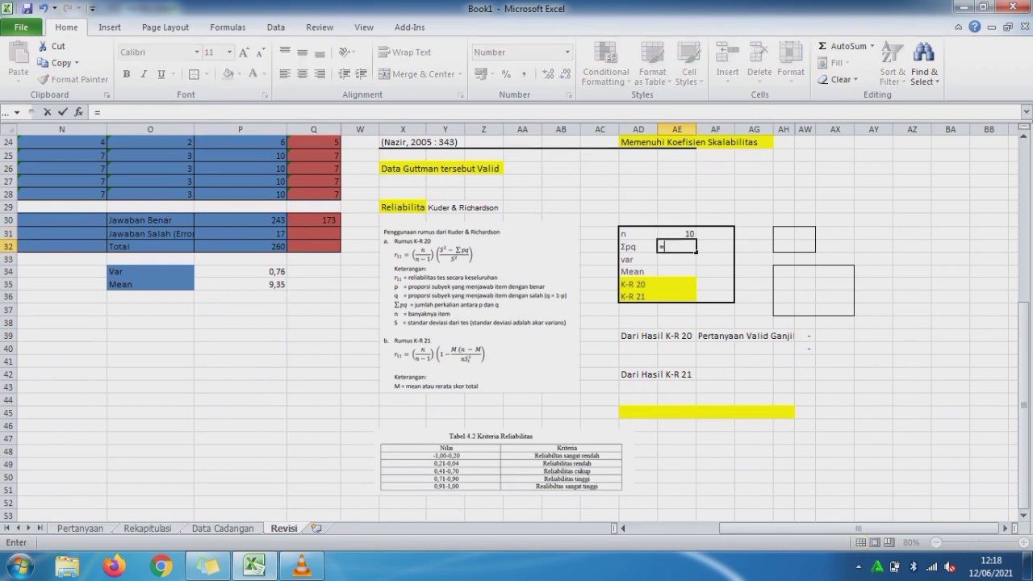
pyautogui.moveTo(789, 529); pyautogui.dragTo(746, 528)
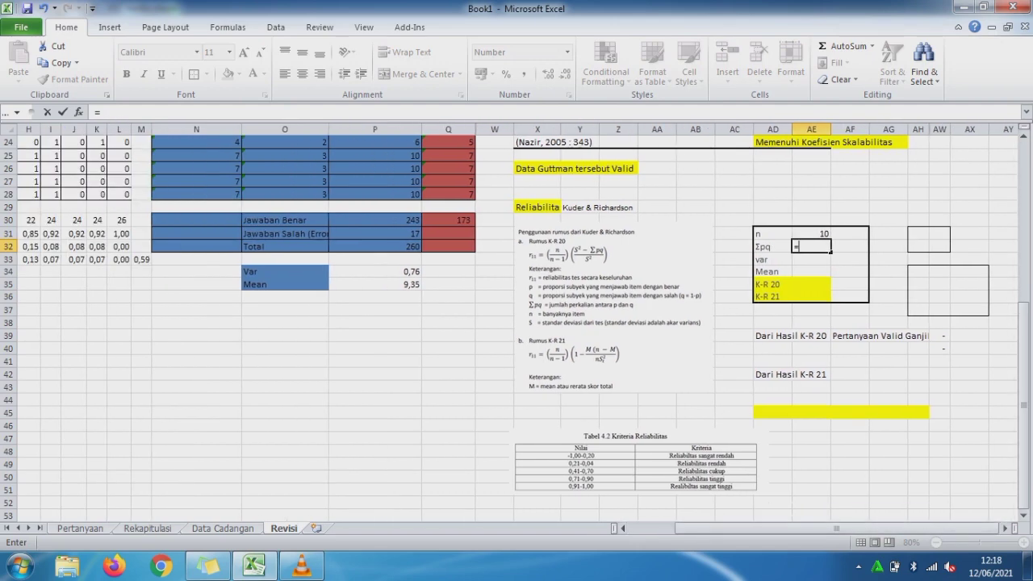
pyautogui.click(142, 259)
pyautogui.press('Return')
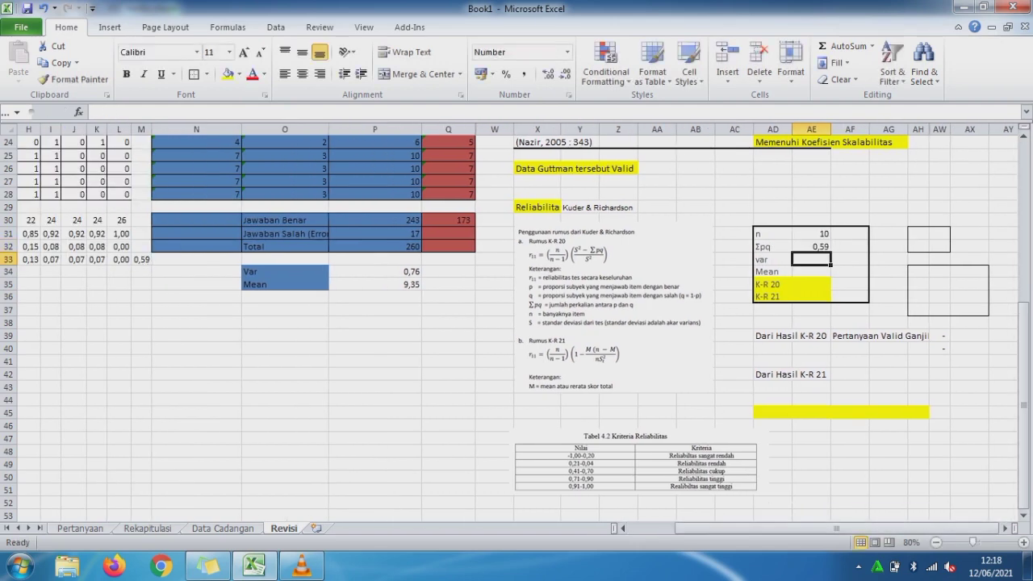
# Step: Link the variance in AE33 to P34 and the mean in AE34 to P35
pyautogui.write('=')
pyautogui.click(379, 271)
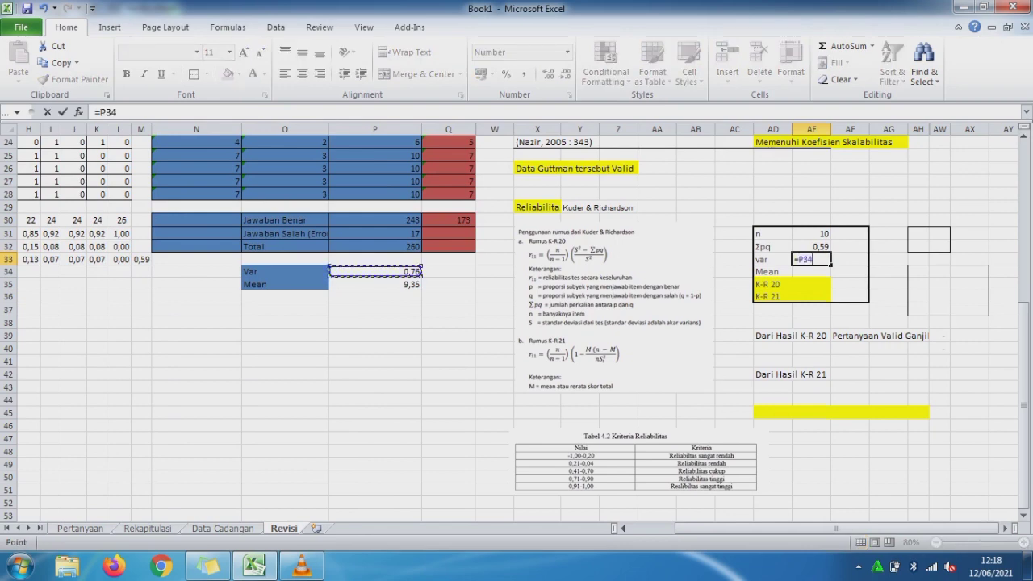
pyautogui.press('Return')
pyautogui.write('=')
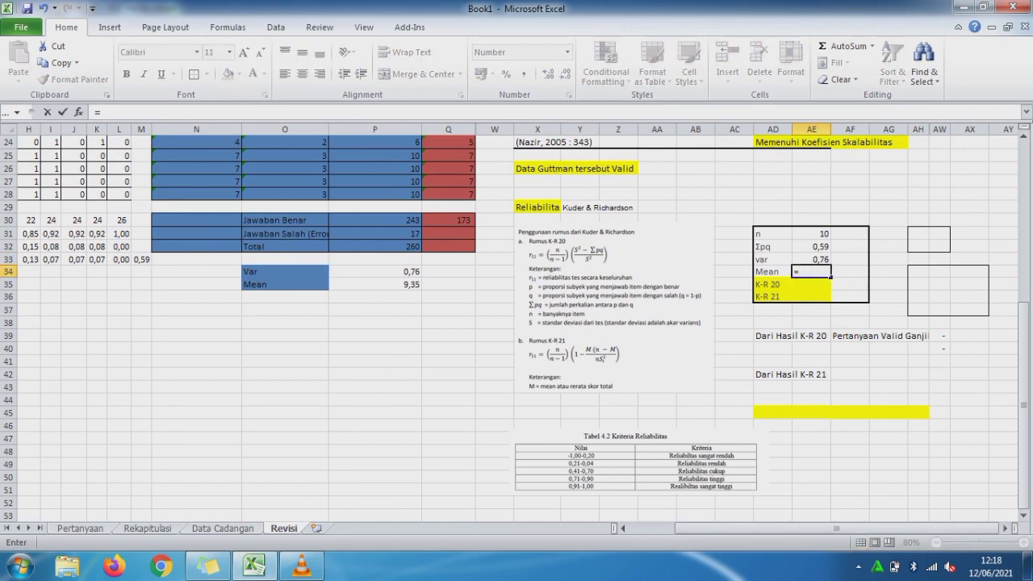
pyautogui.click(379, 284)
pyautogui.press('Return')
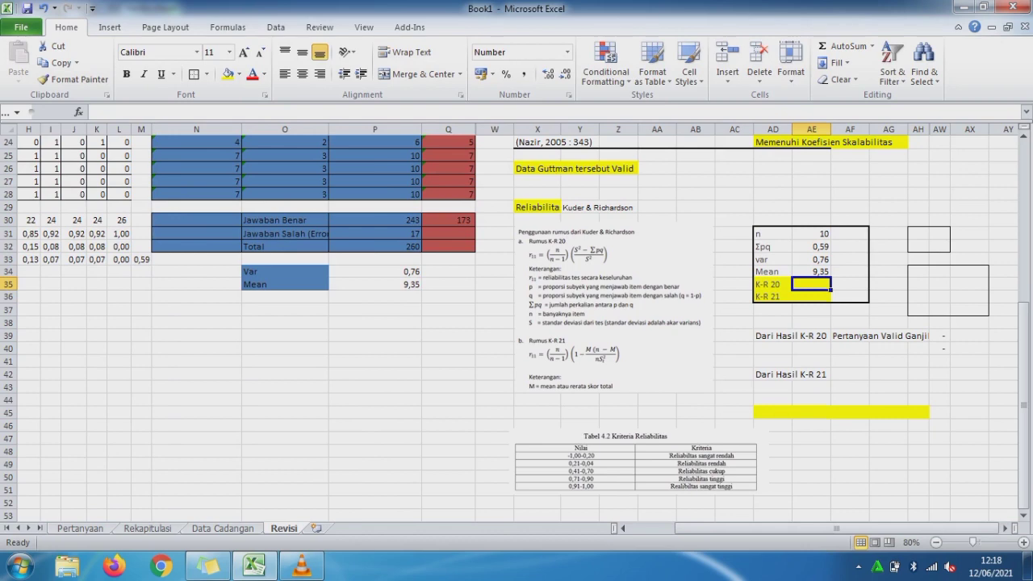
# Step: Calculate the n/(n-1) factor for K-R 20 in AH31 with =AE31/(AE31-1)
pyautogui.click(918, 233)
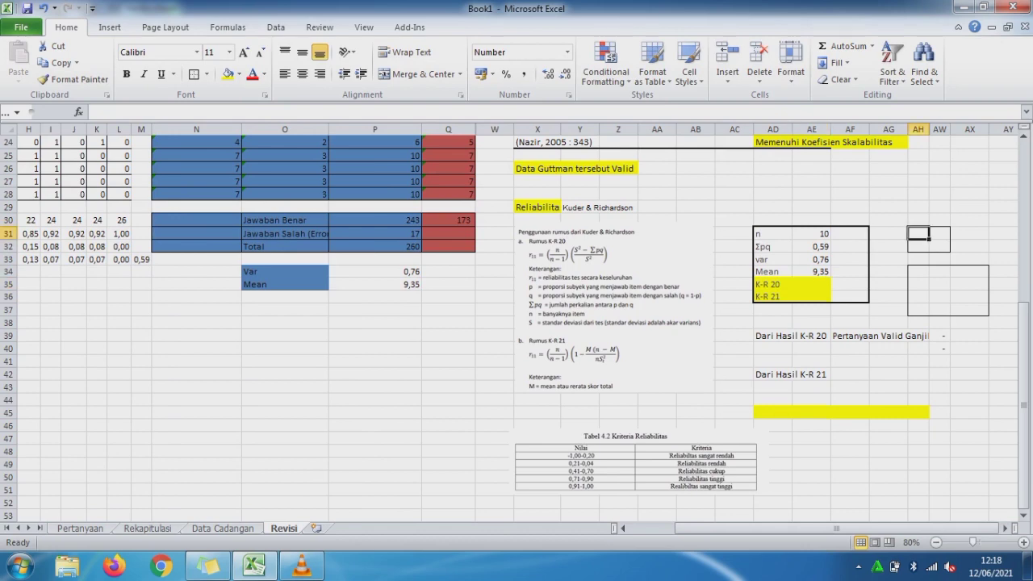
pyautogui.write('=')
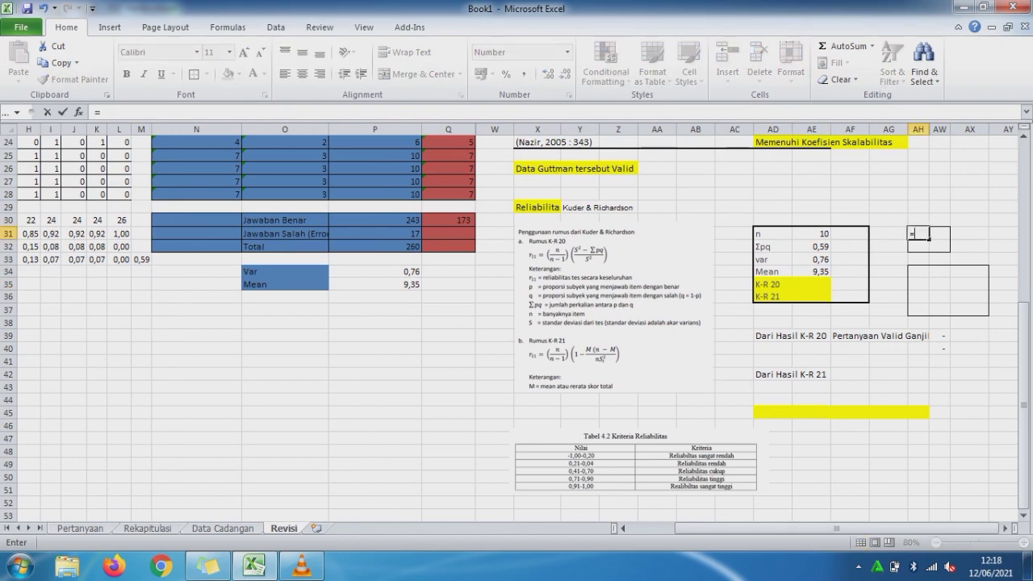
pyautogui.click(810, 233)
pyautogui.write('/(')
pyautogui.click(811, 233)
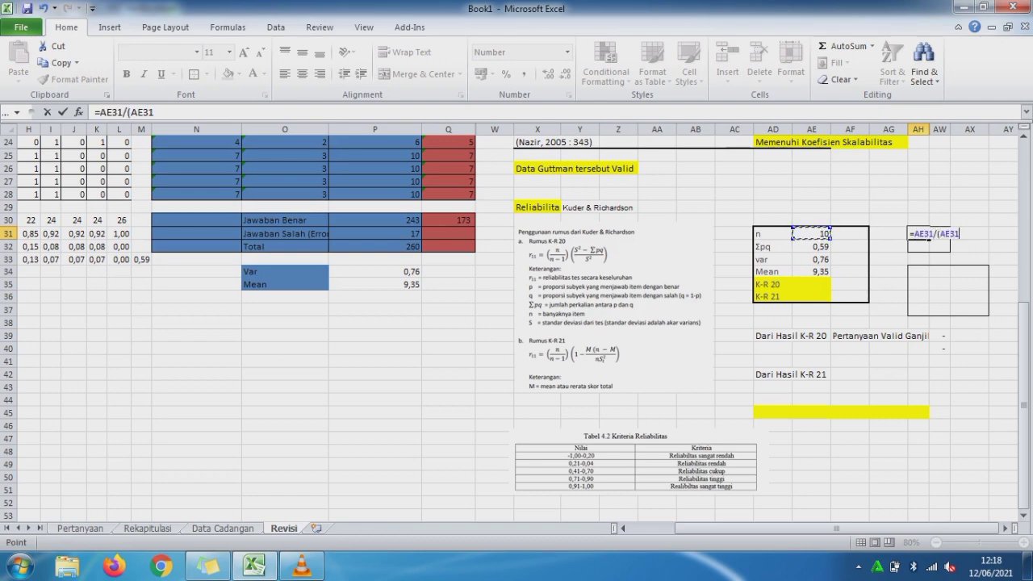
pyautogui.write('-1)')
# Step: Calculate the second K-R 20 factor in AW31 as variance minus Σpq, divided by variance: =(AE33-AE32)/AE33
pyautogui.click(929, 239)
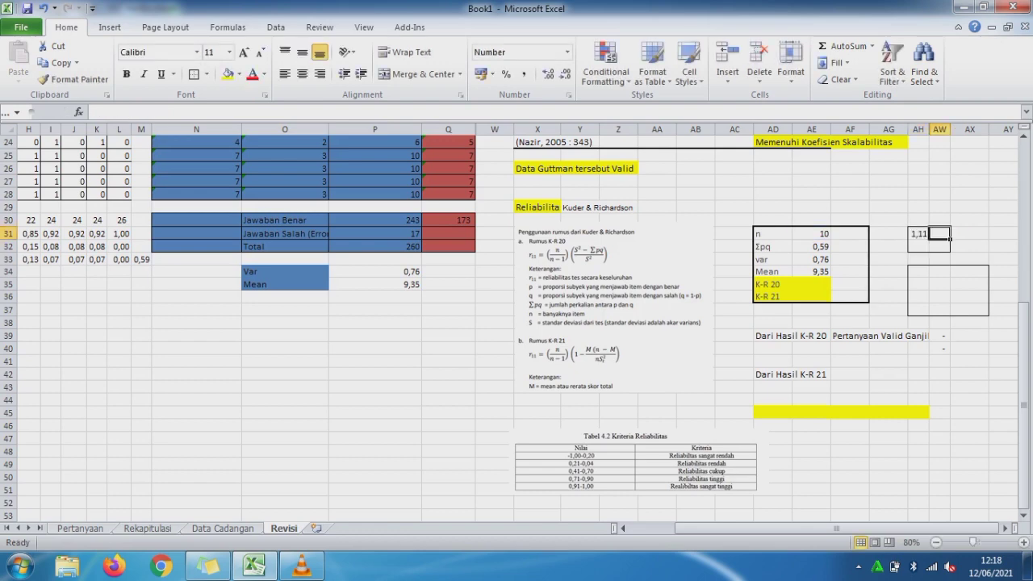
pyautogui.write('=(')
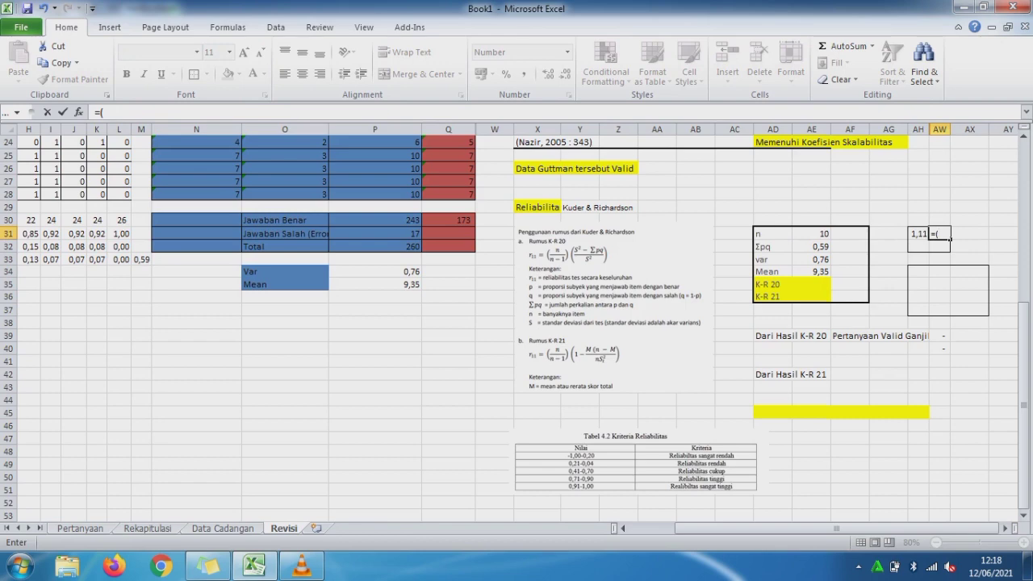
pyautogui.click(811, 259)
pyautogui.write('-')
pyautogui.press('Left')
pyautogui.press('Left')
pyautogui.press('Left')
pyautogui.press('Left')
pyautogui.press('Down')
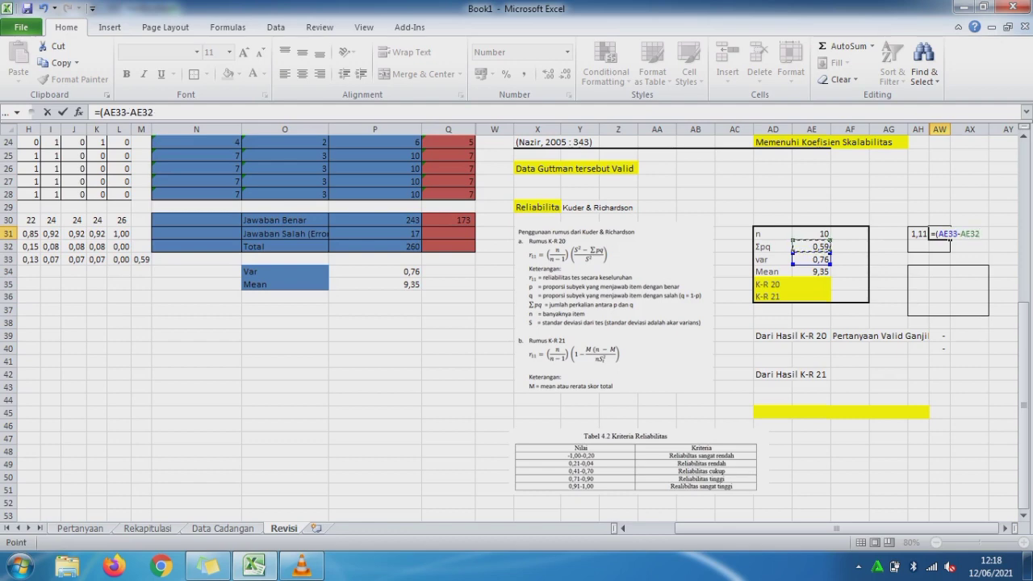
pyautogui.write(')')
pyautogui.write('AE33')
pyautogui.press('Return')
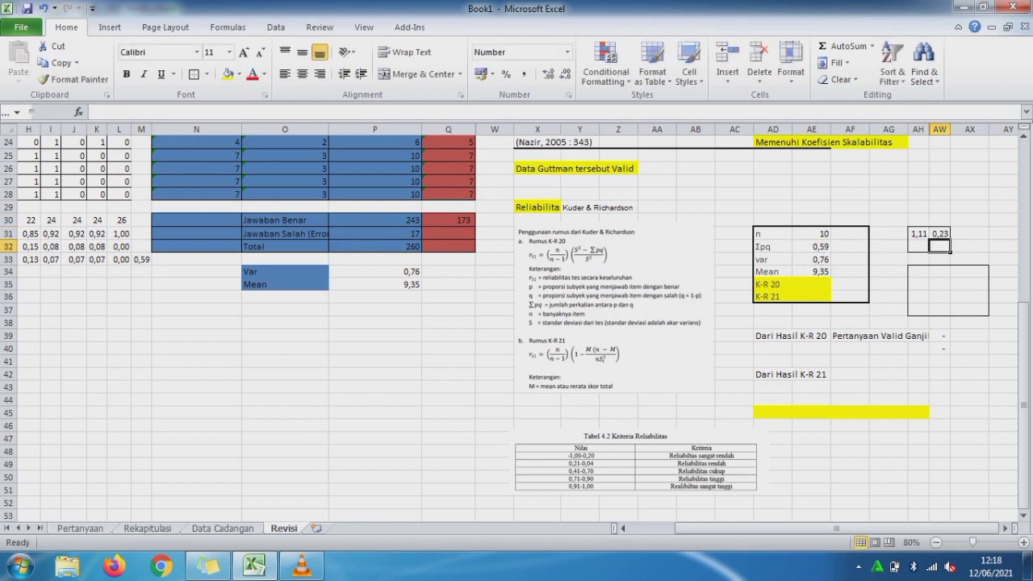
# Step: Multiply the two K-R 20 factors in AH32 with =AH31*AW31
pyautogui.click(925, 248)
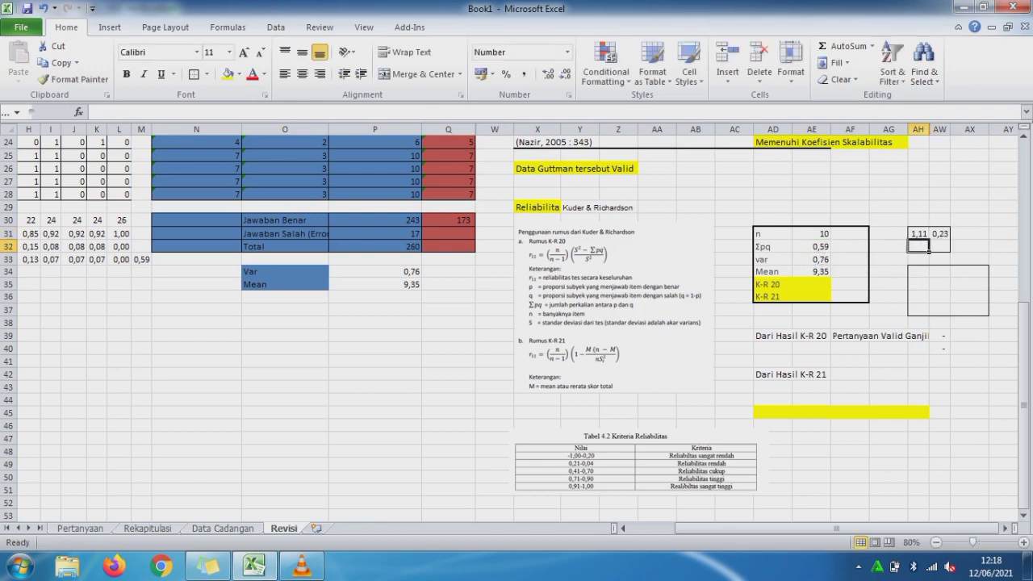
pyautogui.write('=')
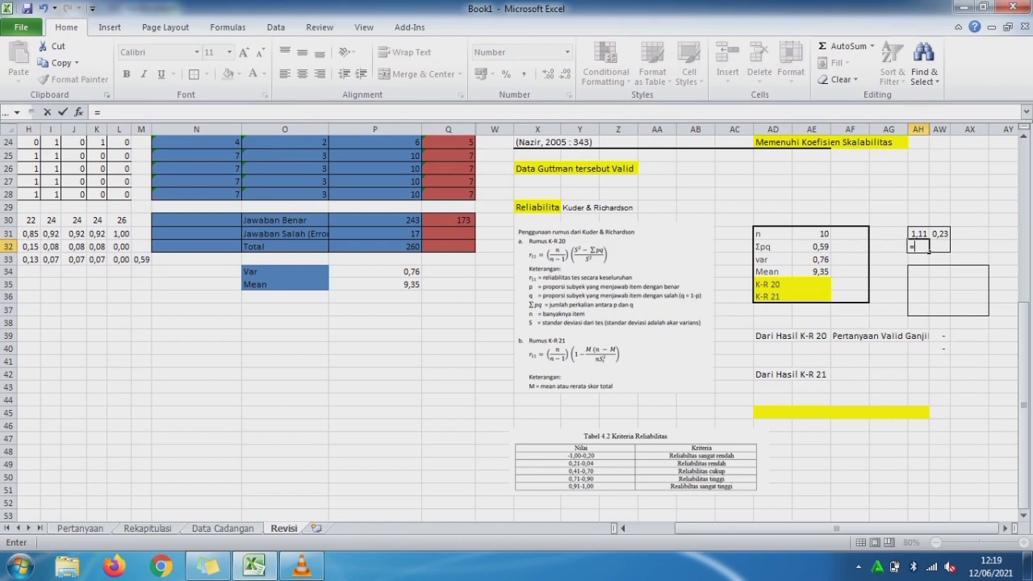
pyautogui.click(920, 234)
pyautogui.write('*')
pyautogui.click(940, 234)
pyautogui.press('Return')
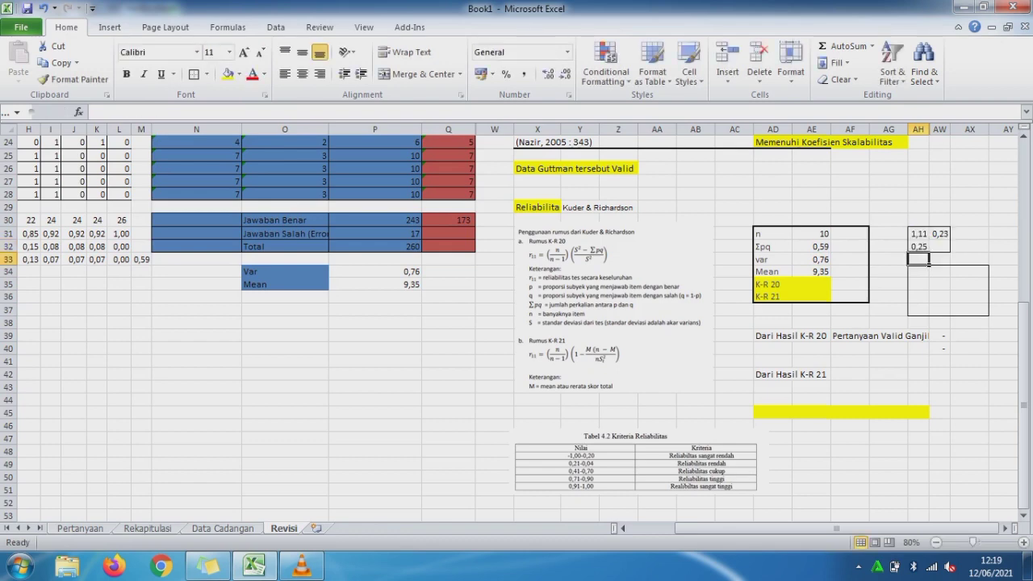
# Step: Link the K-R 20 result cell AE35 to the product in AH32
pyautogui.click(811, 284)
pyautogui.write('=')
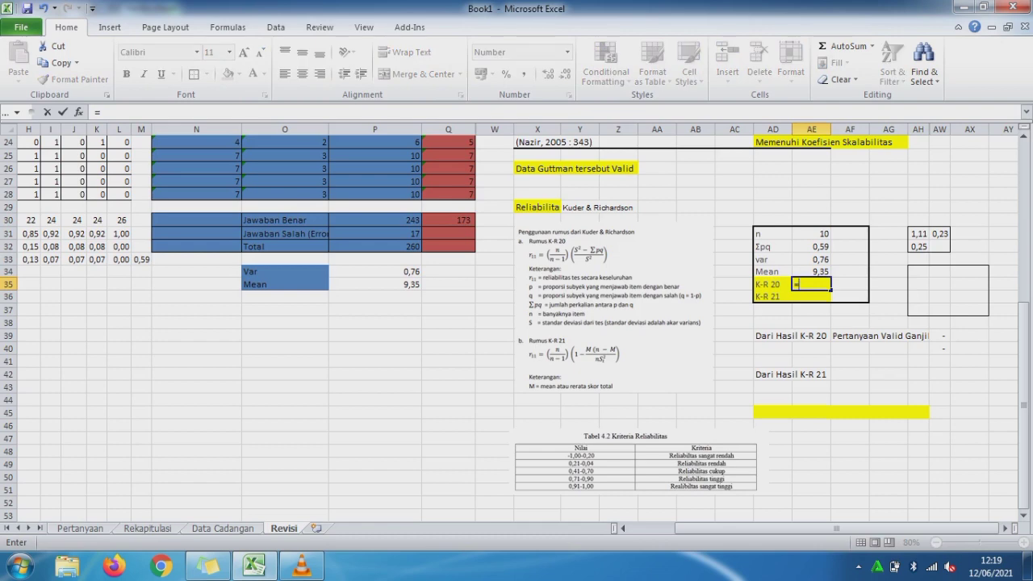
pyautogui.click(920, 246)
pyautogui.press('Return')
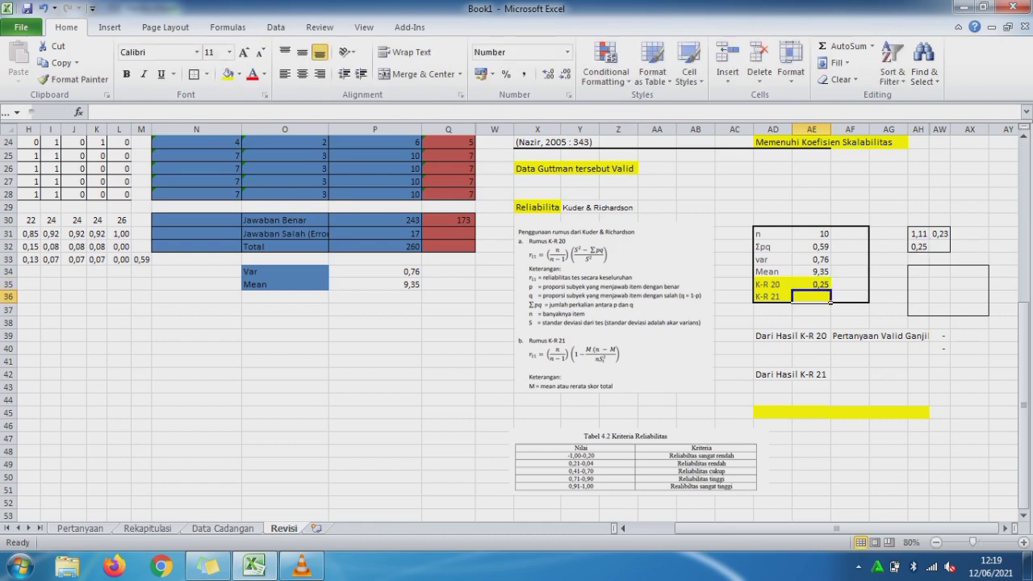
# Step: Start the K-R 21 working box by linking AH34 to the n/(n-1) factor in AH31 and entering 1 in AW34
pyautogui.click(918, 271)
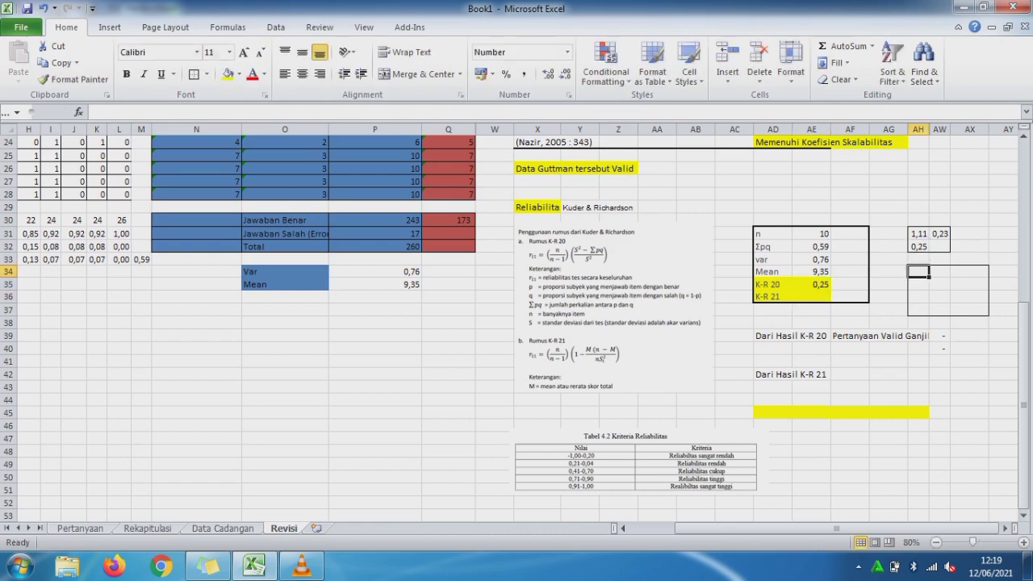
pyautogui.click(613, 307)
pyautogui.click(918, 271)
pyautogui.write('=')
pyautogui.press('Up')
pyautogui.press('Up')
pyautogui.press('Up')
pyautogui.press('Return')
pyautogui.press('Up')
pyautogui.press('Right')
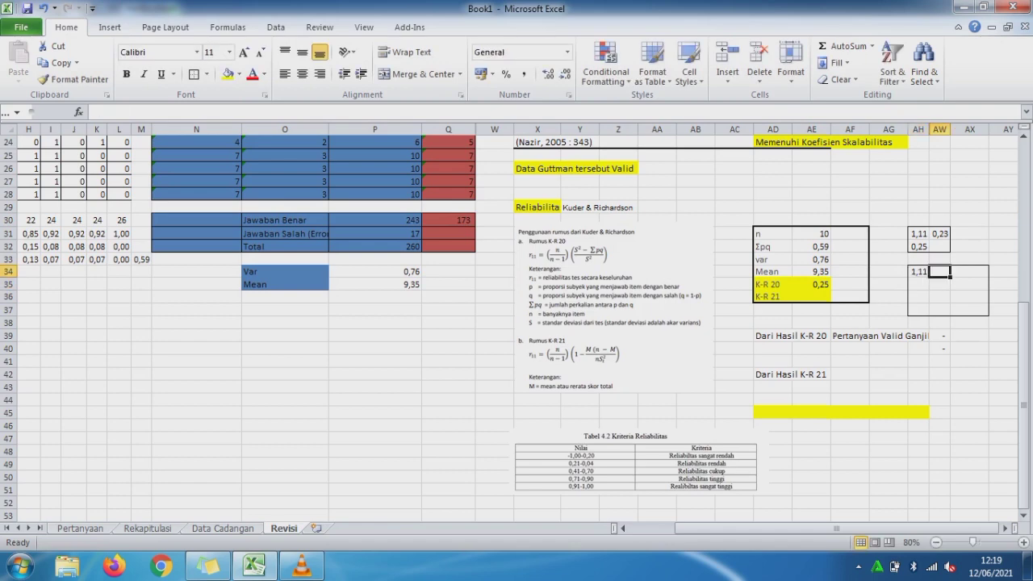
pyautogui.write('1')
pyautogui.press('Tab')
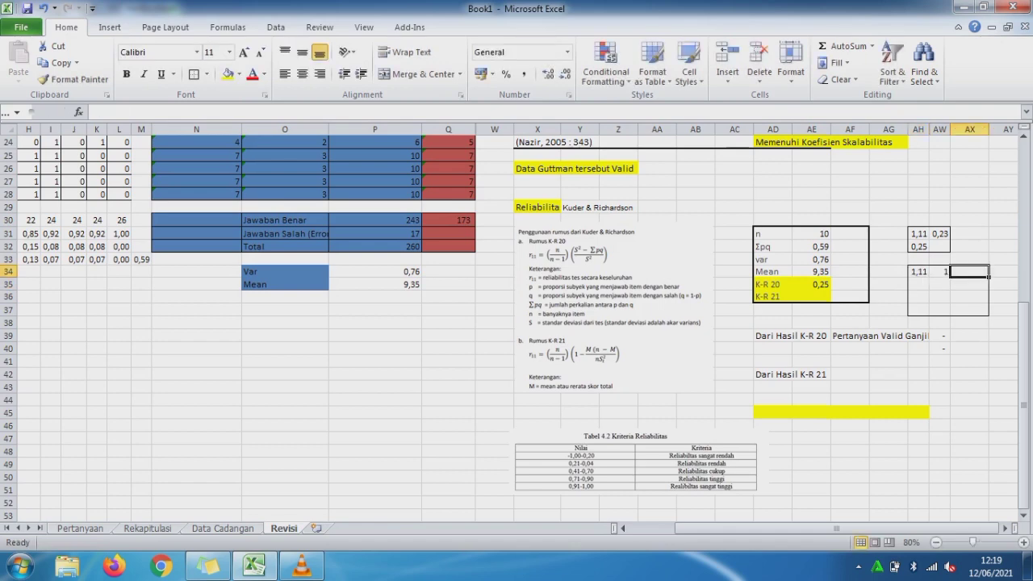
# Step: Calculate the K-R 21 numerator M(n-M) in AX34 with =(AE34*(AE31-AE34))
pyautogui.write('=(')
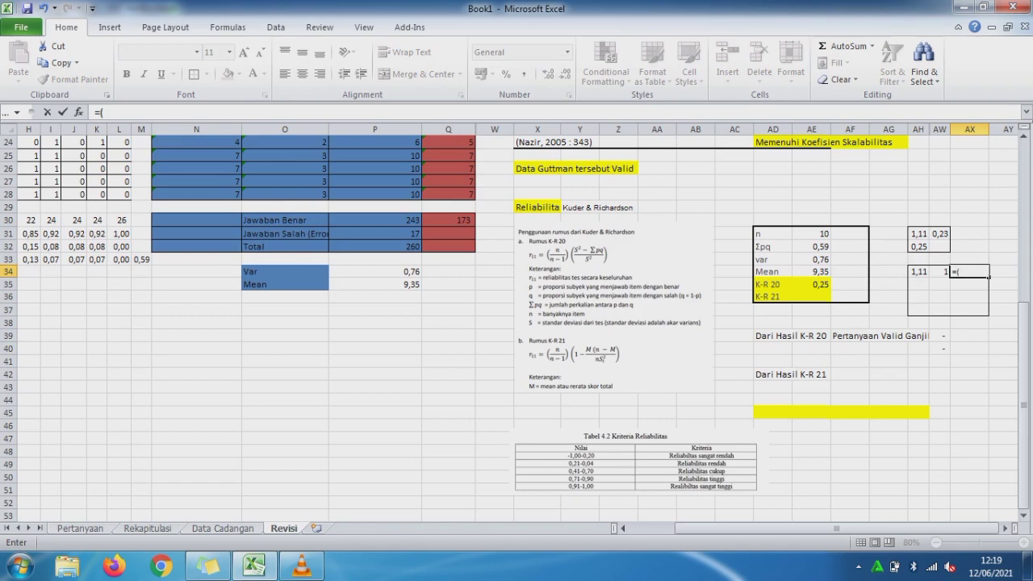
pyautogui.click(811, 271)
pyautogui.write('*(')
pyautogui.click(813, 233)
pyautogui.write('-')
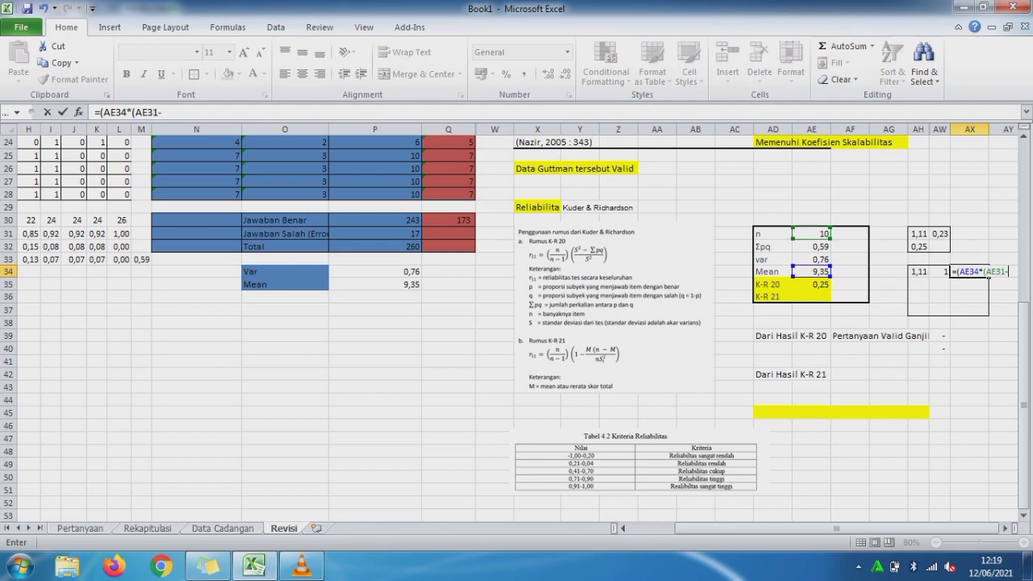
pyautogui.click(813, 271)
pyautogui.write(')')
pyautogui.press('Return')
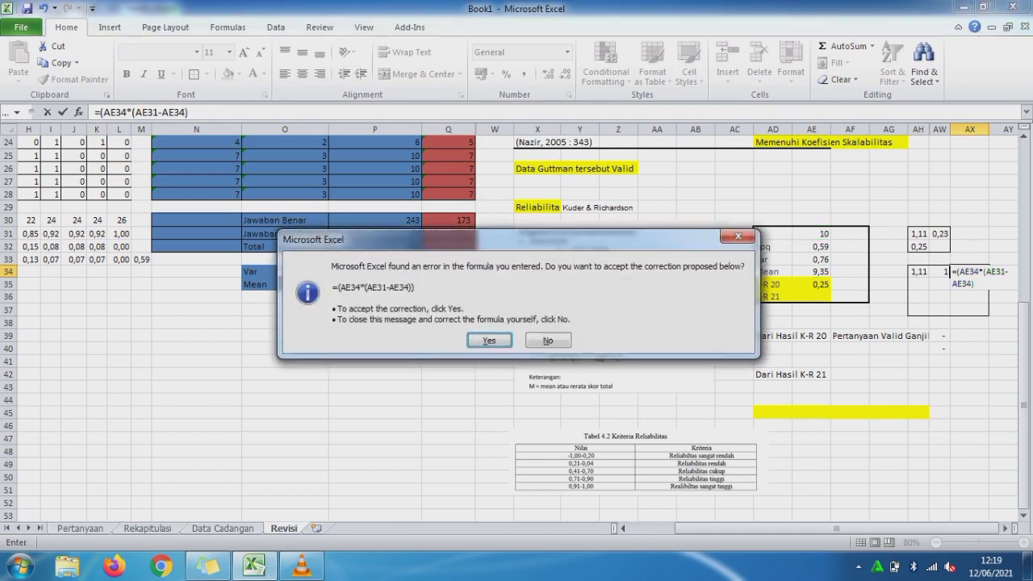
pyautogui.press('Return')
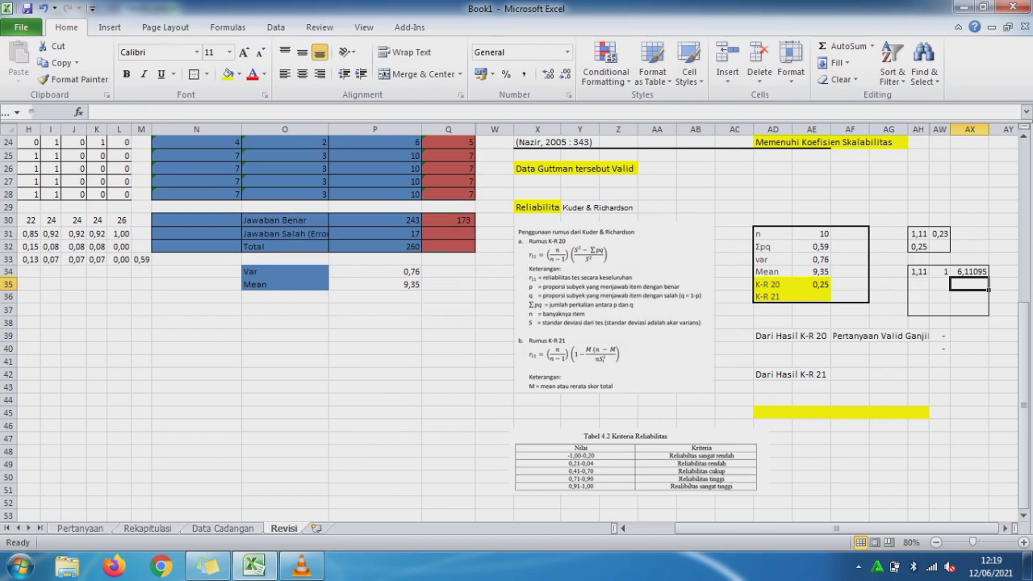
# Step: Calculate the K-R 21 denominator in AX35 as n times the variance, =AE31*AE33
pyautogui.write('=')
pyautogui.click(815, 233)
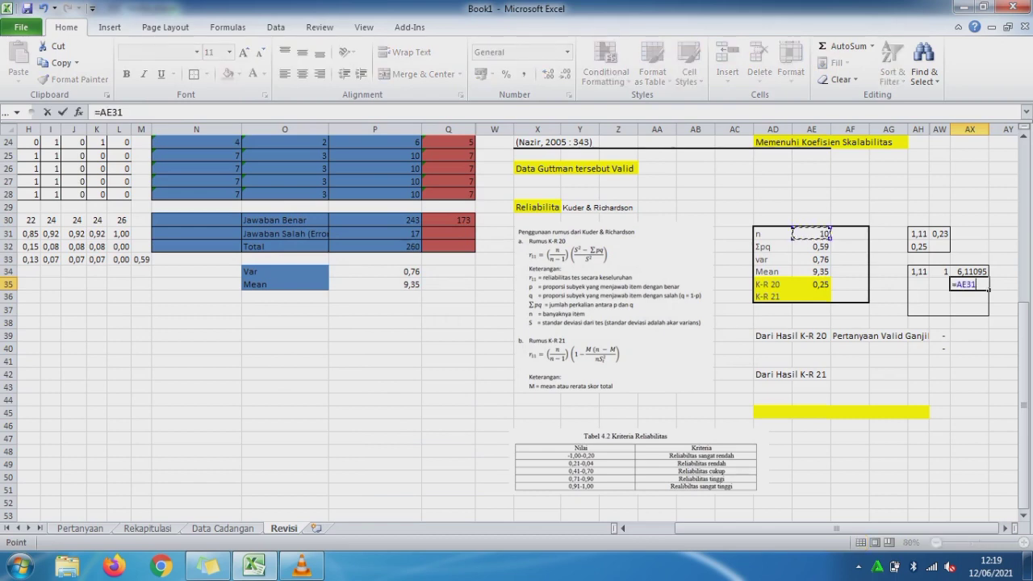
pyautogui.write('*')
pyautogui.click(814, 259)
pyautogui.press('Return')
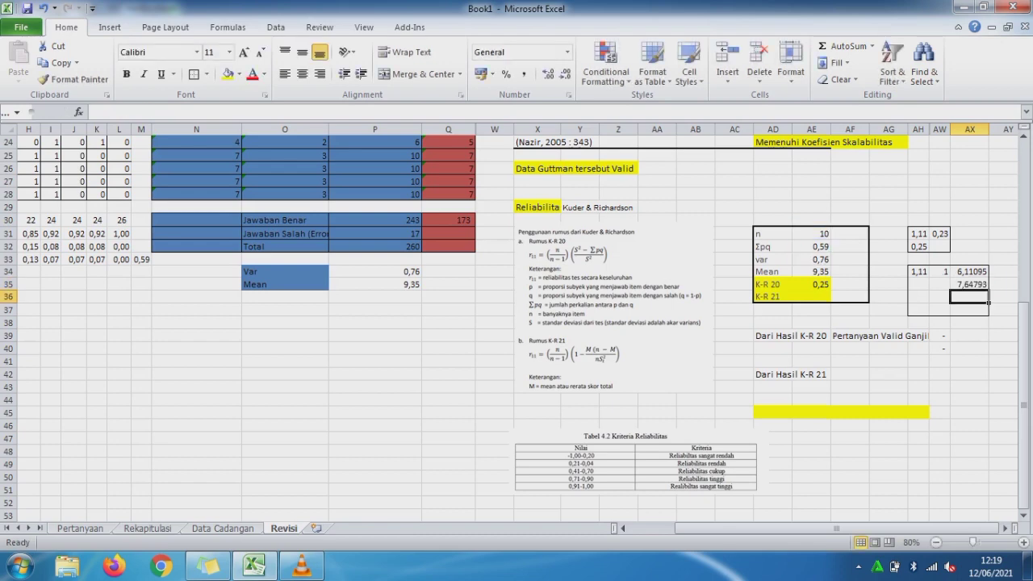
# Step: Carry the n/(n-1) factor down to AH36 with a reference to AH34
pyautogui.press('Left')
pyautogui.press('Left')
pyautogui.write('=')
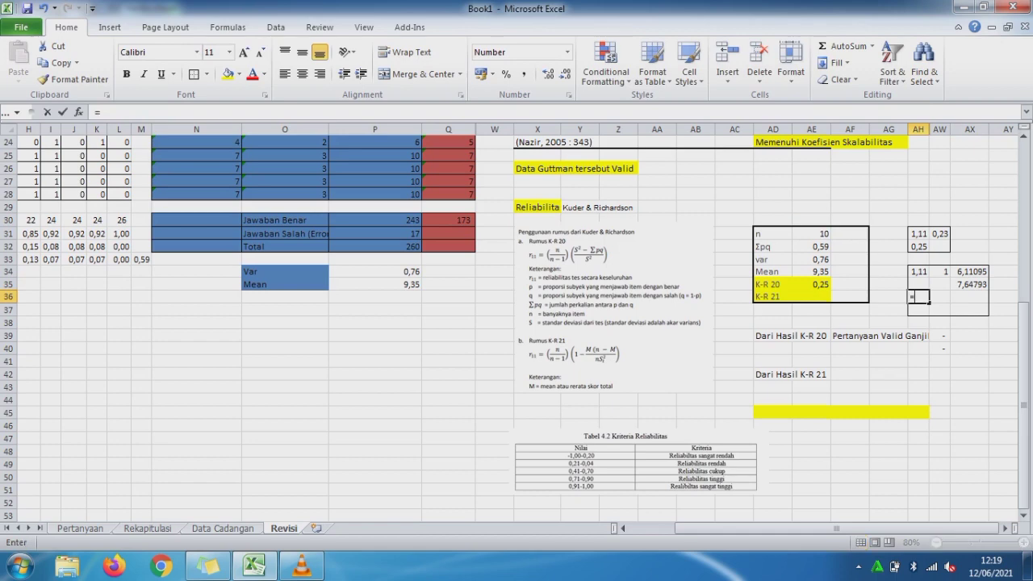
pyautogui.press('Up')
pyautogui.press('Up')
pyautogui.press('Return')
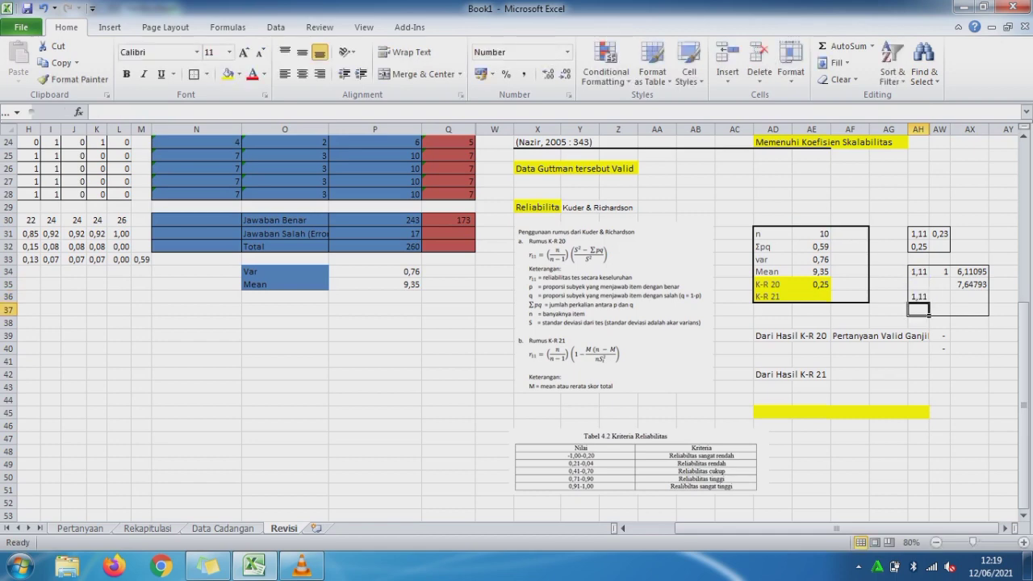
# Step: Calculate the second K-R 21 factor in AW36 with =AW34-(AX34/AX35)
pyautogui.press('Up')
pyautogui.press('Right')
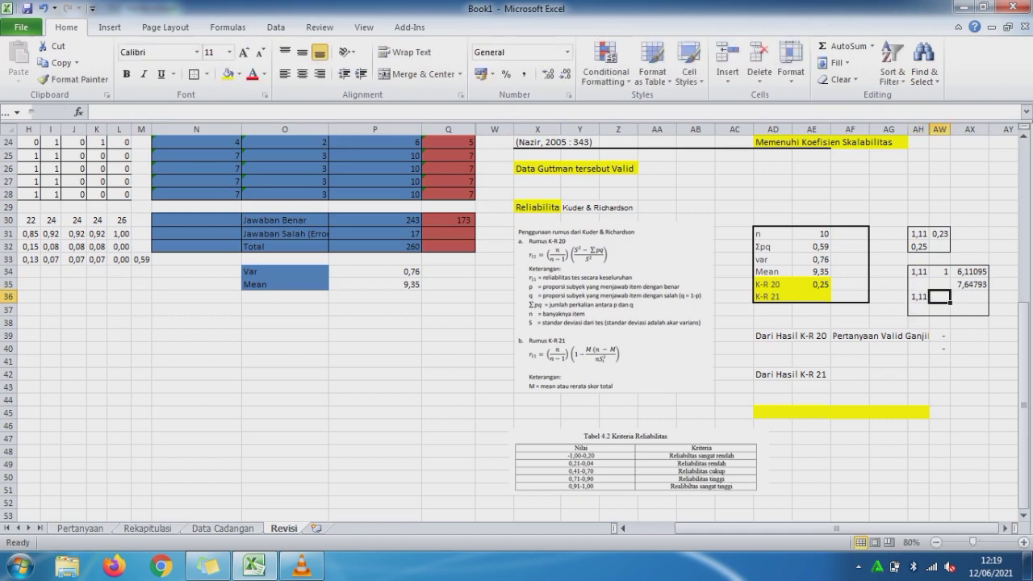
pyautogui.write('=')
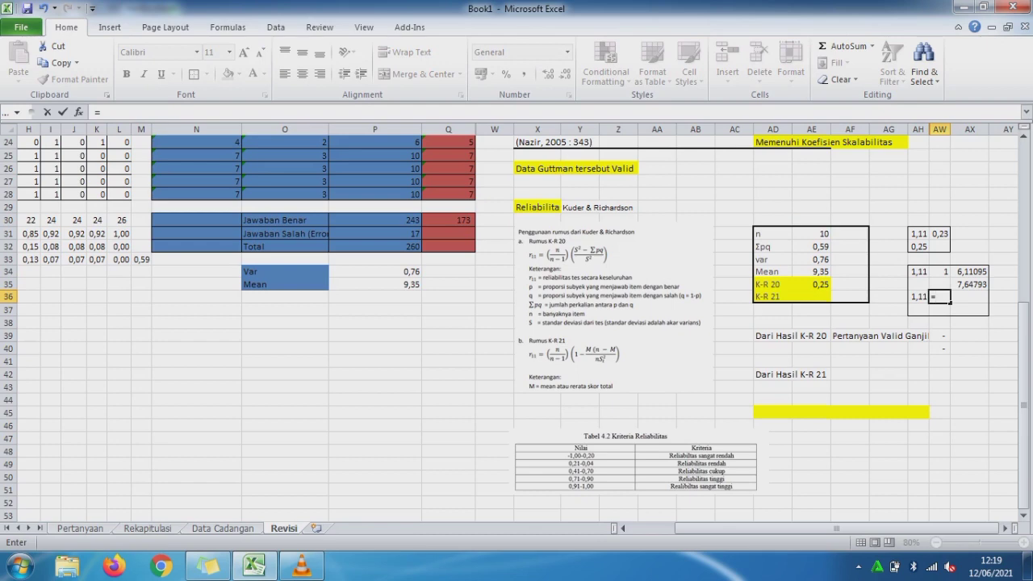
pyautogui.press('Up')
pyautogui.press('Up')
pyautogui.write('-(')
pyautogui.click(968, 272)
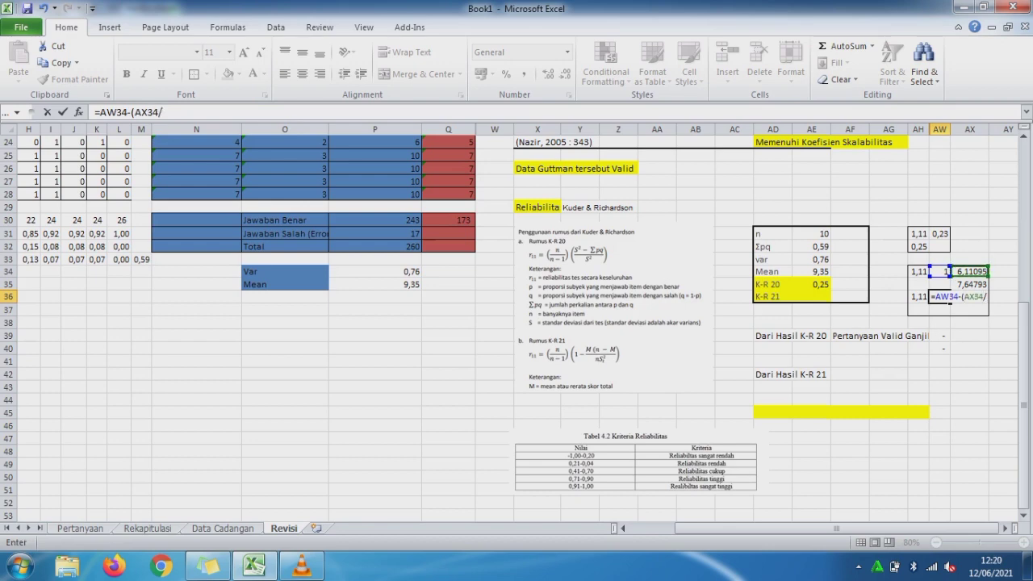
pyautogui.write('/')
pyautogui.click(952, 284)
pyautogui.press('Return')
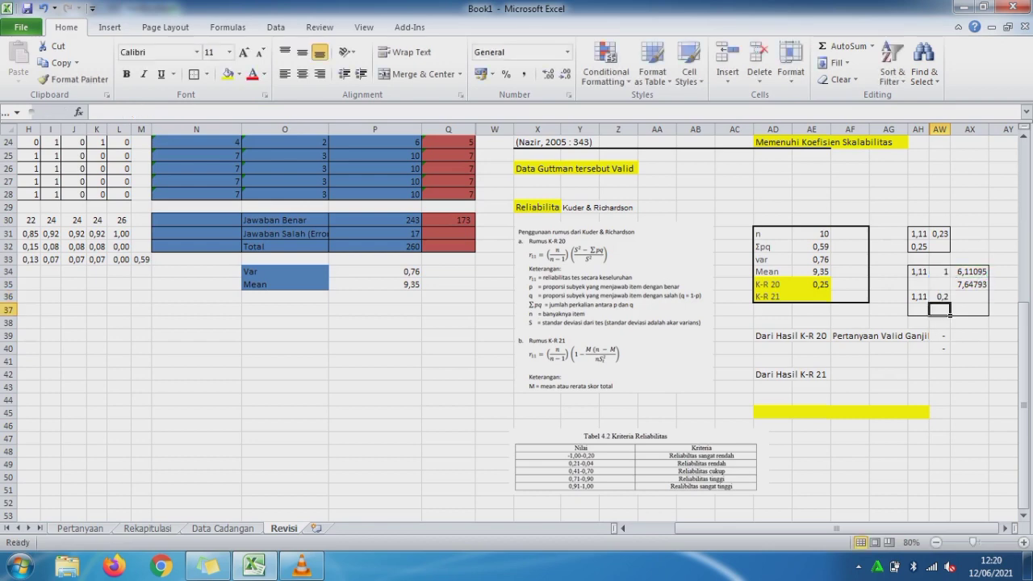
# Step: Multiply the two K-R 21 factors in AH37 with =AH36*AW36
pyautogui.write('=')
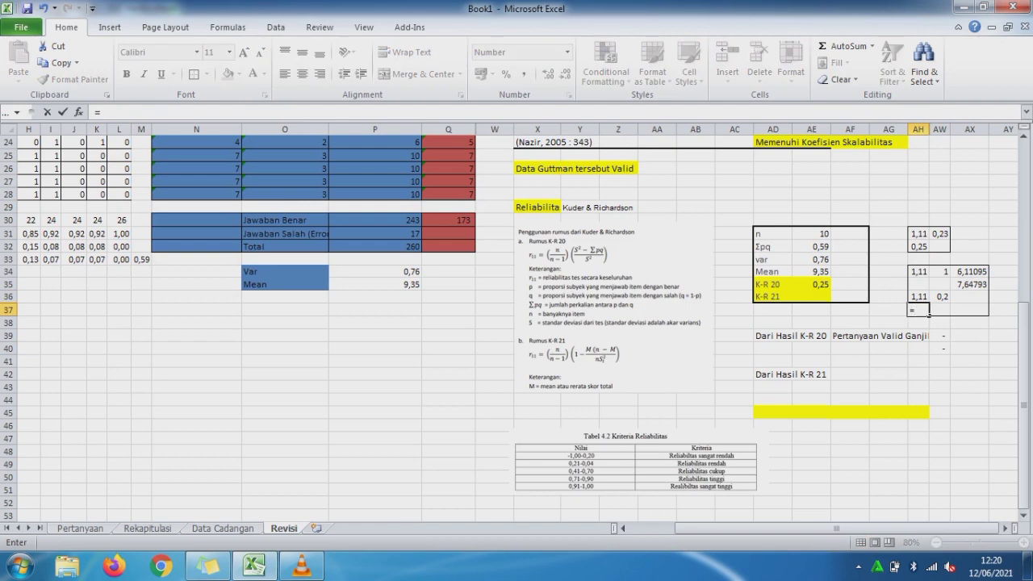
pyautogui.click(940, 297)
pyautogui.click(919, 296)
pyautogui.write('*')
pyautogui.click(940, 296)
pyautogui.press('Return')
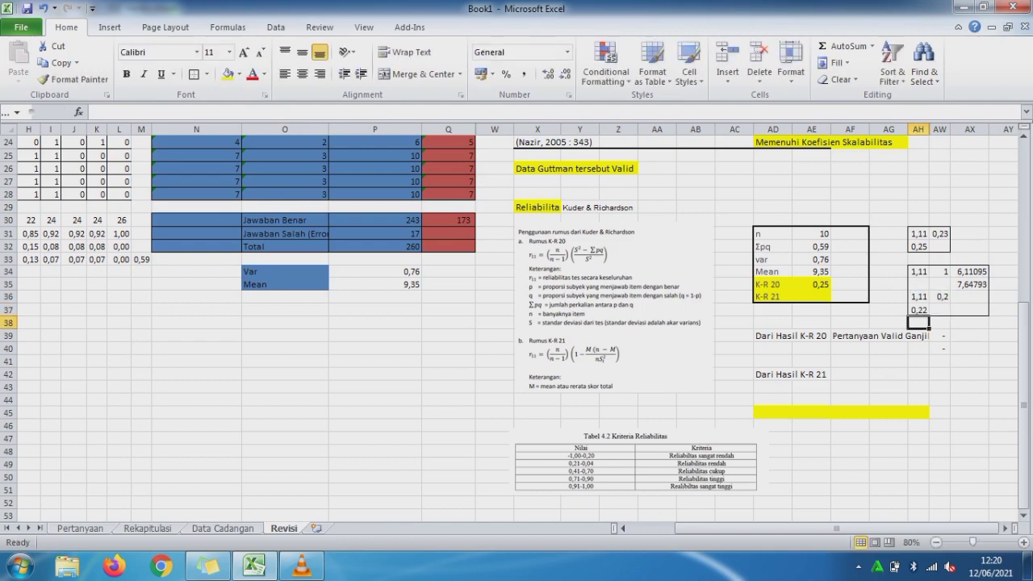
# Step: Fill in the K-R 21 result in AE36 with a reference to AH37
pyautogui.click(811, 296)
pyautogui.write('=')
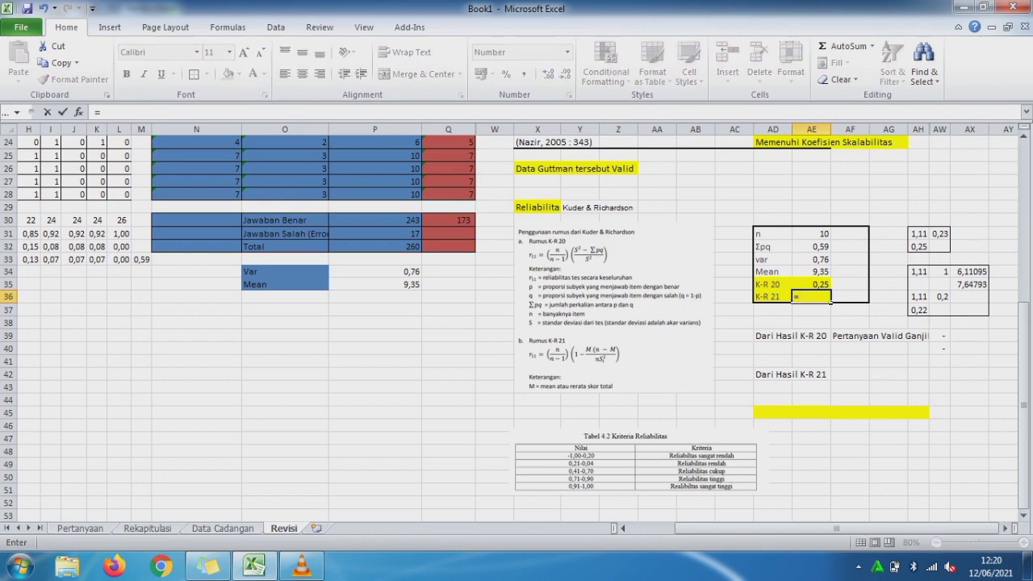
pyautogui.write('ah37')
pyautogui.press('Return')
# Step: Enter "nilai K-R 20 = 0,25 : Reliabilitas Rendah" in AD40 beneath the K-R 20 result heading
pyautogui.press('Down')
pyautogui.press('Down')
pyautogui.press('Down')
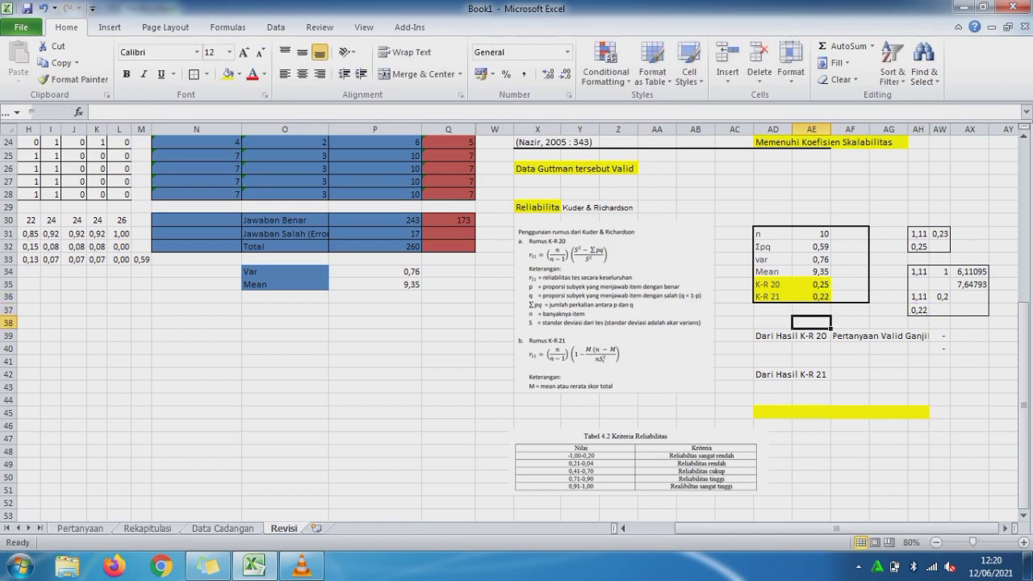
pyautogui.press('Down')
pyautogui.press('Up')
pyautogui.press('Left')
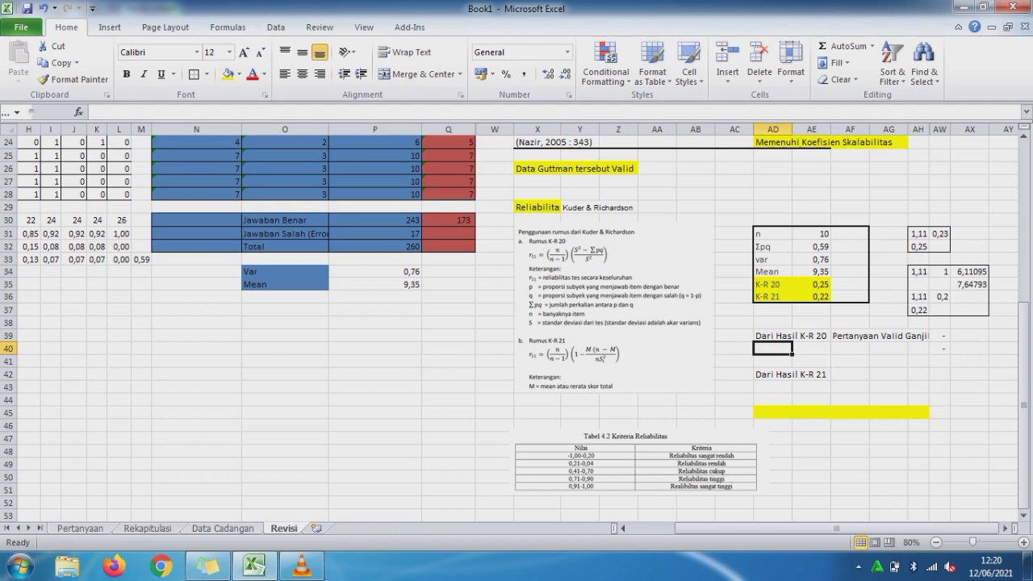
pyautogui.write('nilai')
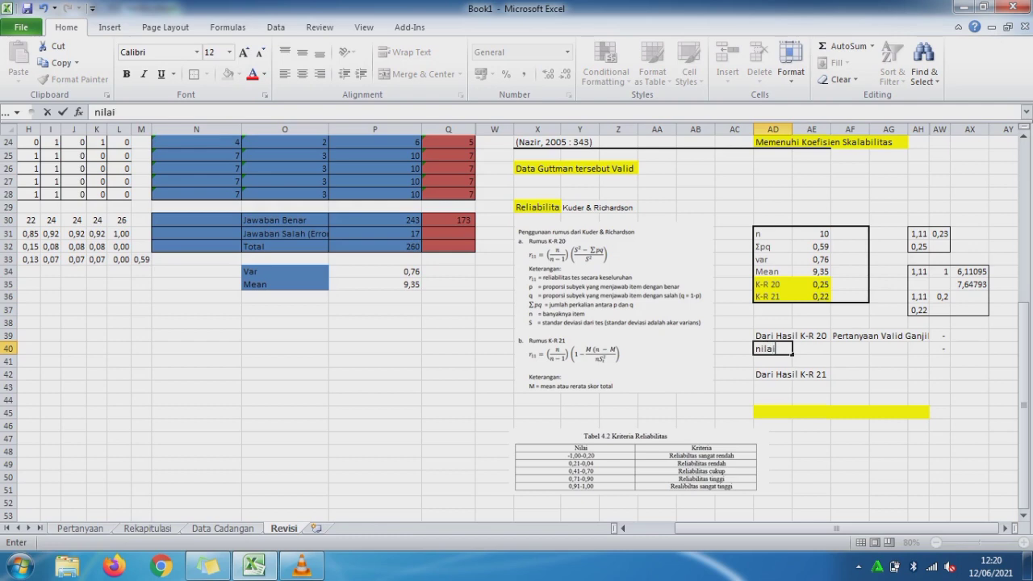
pyautogui.write(' K_')
pyautogui.write('R')
pyautogui.write(' 20')
pyautogui.press('BackSpace')
pyautogui.press('BackSpace')
pyautogui.press('BackSpace')
pyautogui.press('BackSpace')
pyautogui.press('BackSpace')
pyautogui.write('-R =')
pyautogui.press('BackSpace')
pyautogui.press('BackSpace')
pyautogui.write('20 = 0,25')
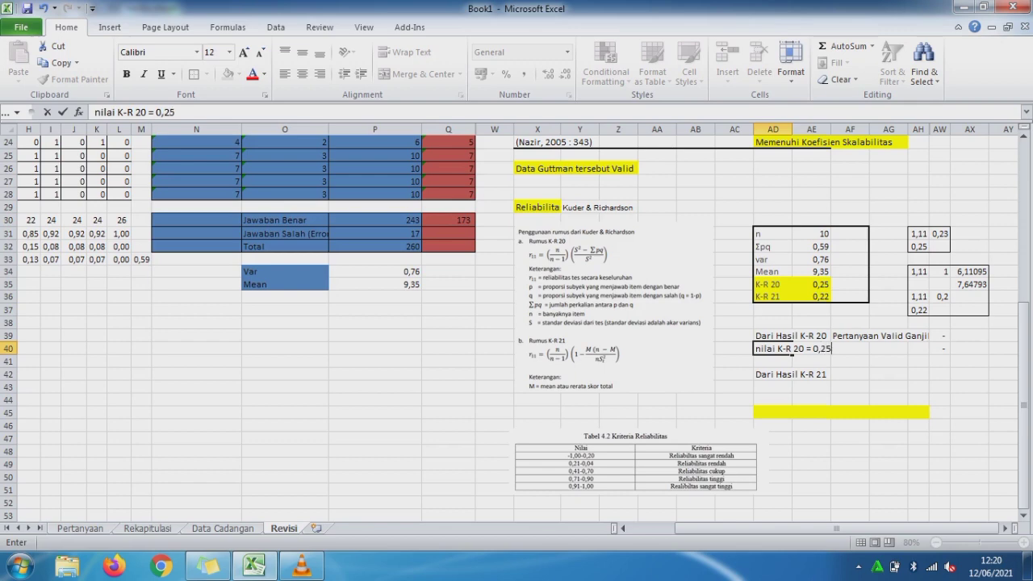
pyautogui.write(' =')
pyautogui.press('BackSpace')
pyautogui.write(': Reliabilitas')
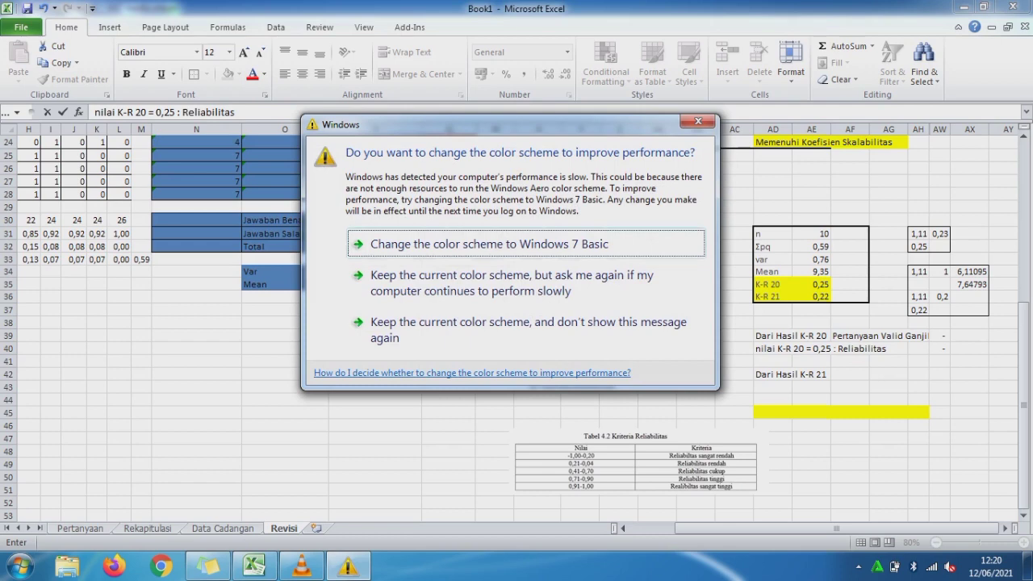
pyautogui.click(698, 121)
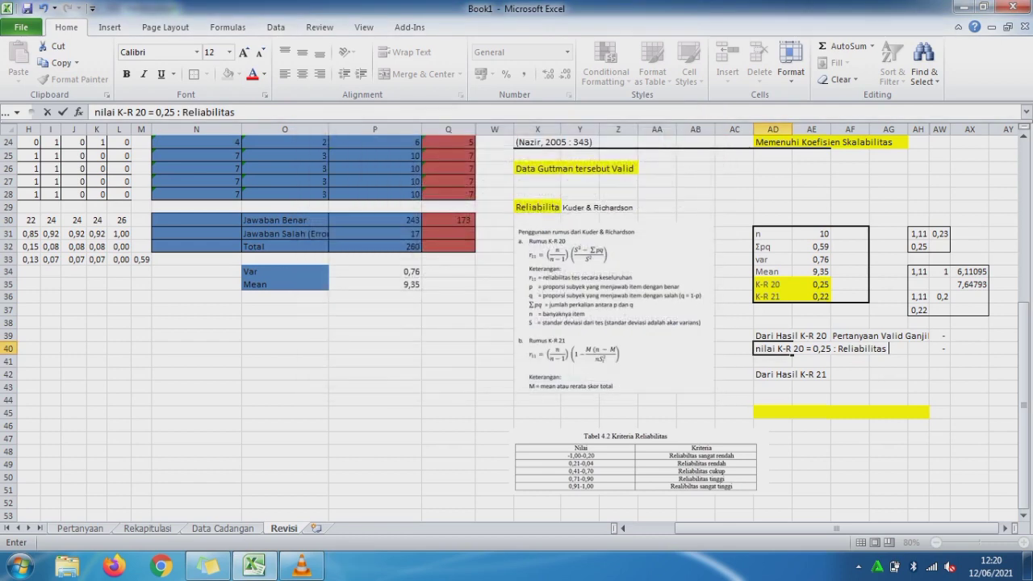
pyautogui.write('Rendah')
pyautogui.press('Return')
# Step: Enter "Nilai K-R 21 = 0,22 : Reliabilitas Rendah" in AD43 beneath the K-R 21 result heading
pyautogui.press('Return')
pyautogui.press('Return')
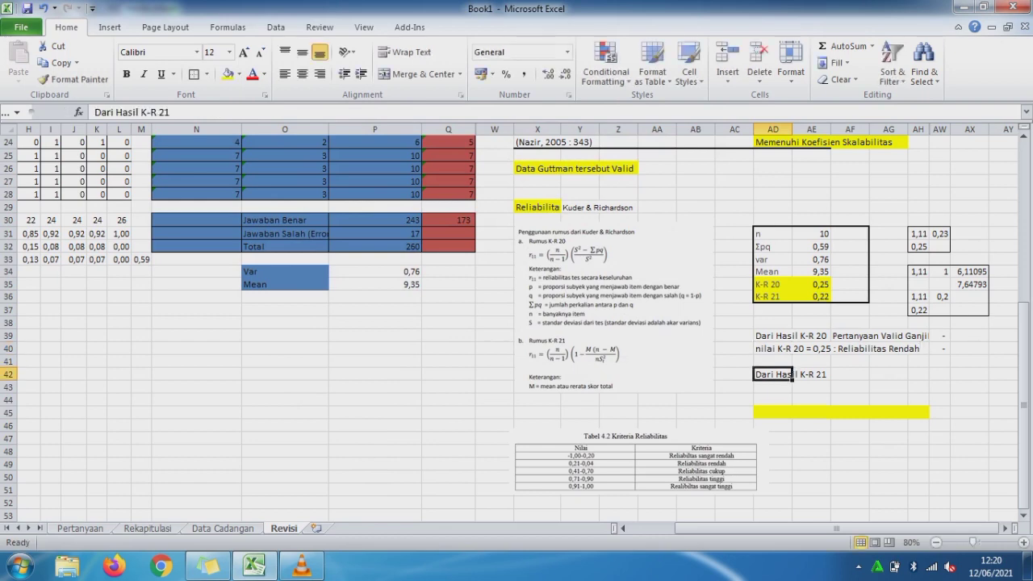
pyautogui.write('Nilai ')
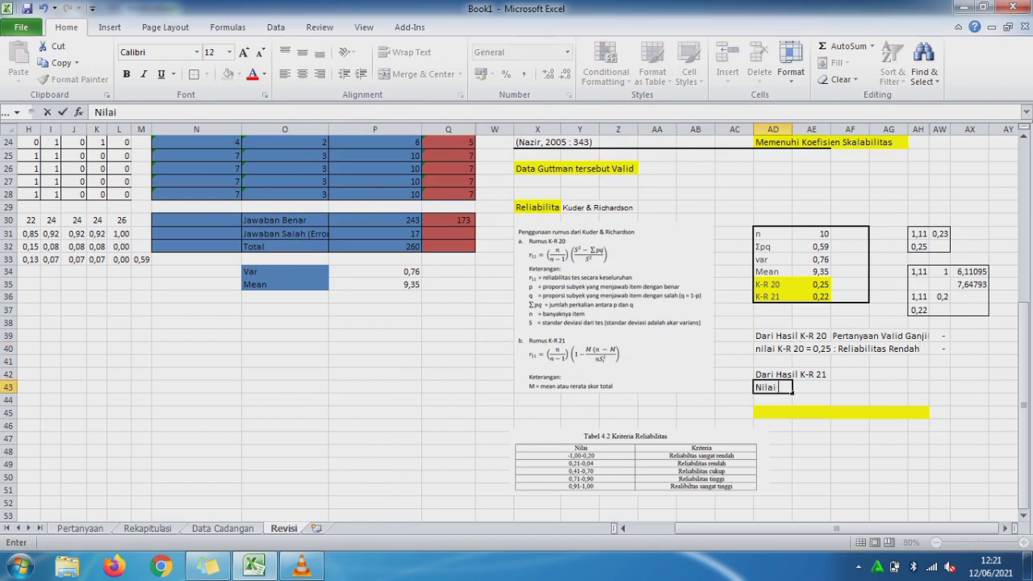
pyautogui.write('K-R 21 = 0,22 : Reliab')
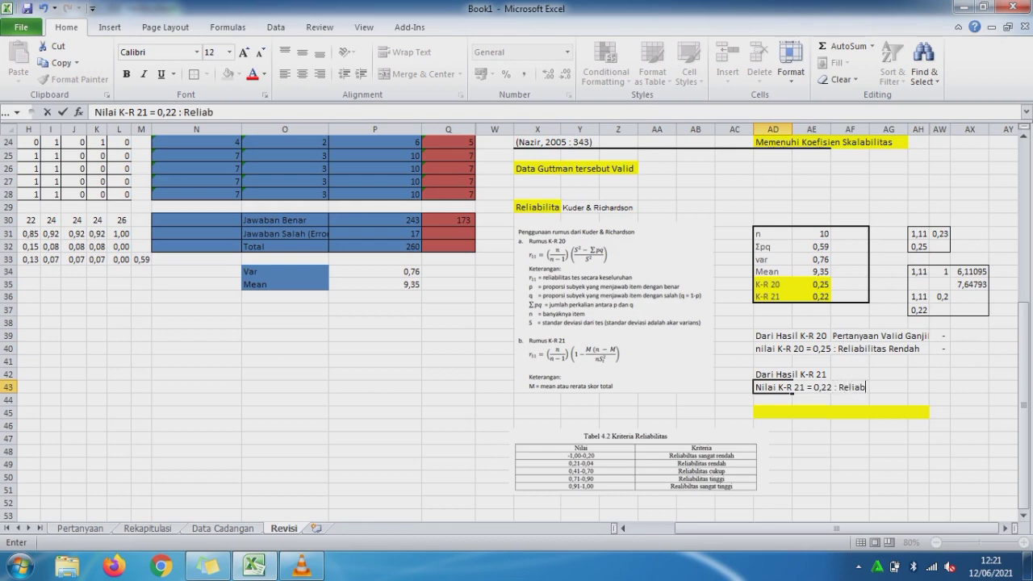
pyautogui.write('ilitas Rendah')
# Step: Write the conclusion "Kesimpulan data tersebut memenuhi Reliabilitas Rendah" in the highlighted cell AD45
pyautogui.click(789, 413)
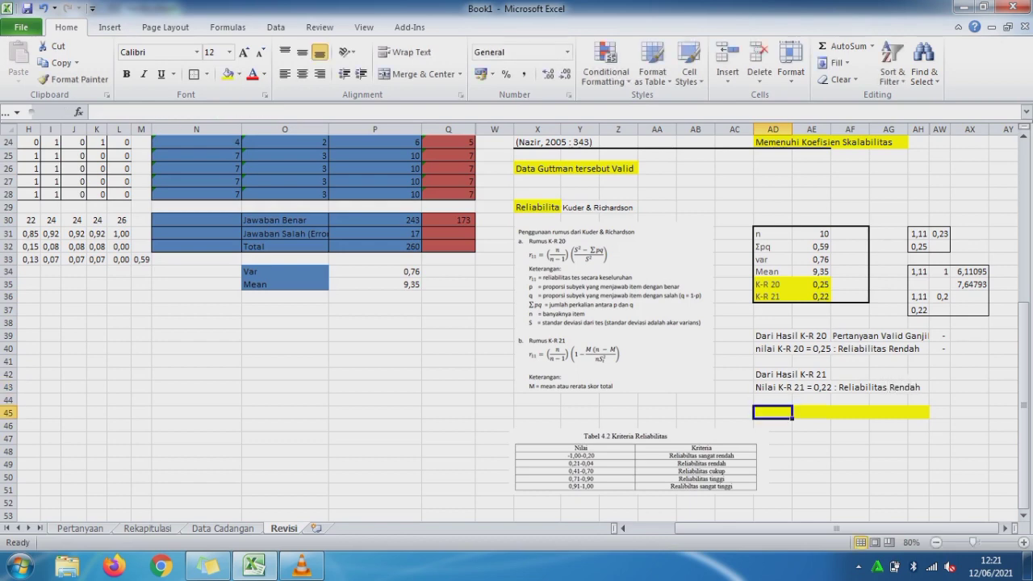
pyautogui.write('Kesmpilan')
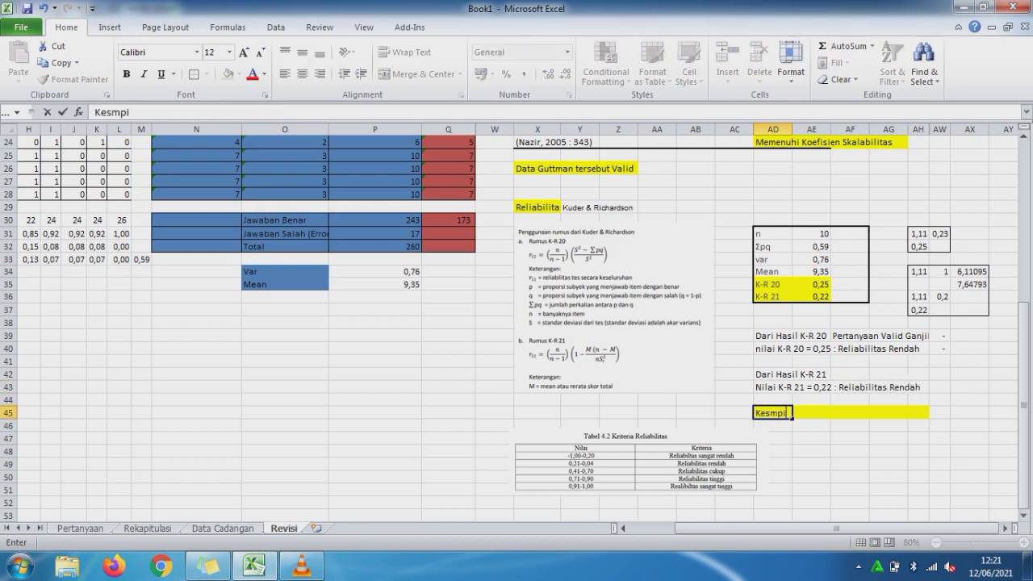
pyautogui.press('BackSpace')
pyautogui.press('BackSpace')
pyautogui.press('BackSpace')
pyautogui.press('BackSpace')
pyautogui.press('BackSpace')
pyautogui.press('BackSpace')
pyautogui.write('impulan data ter')
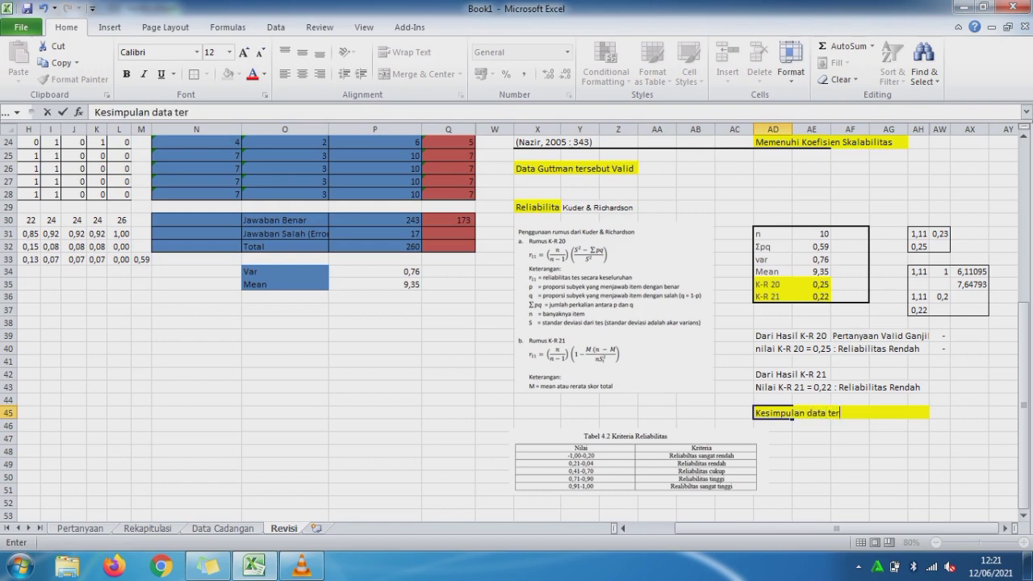
pyautogui.write('sebut meme')
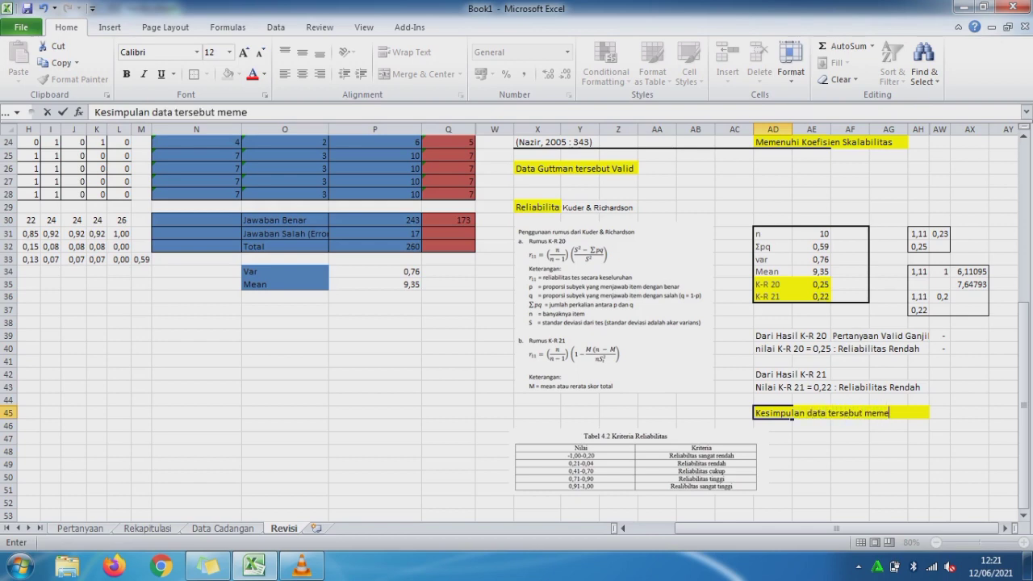
pyautogui.write('nuhi Reliabilit')
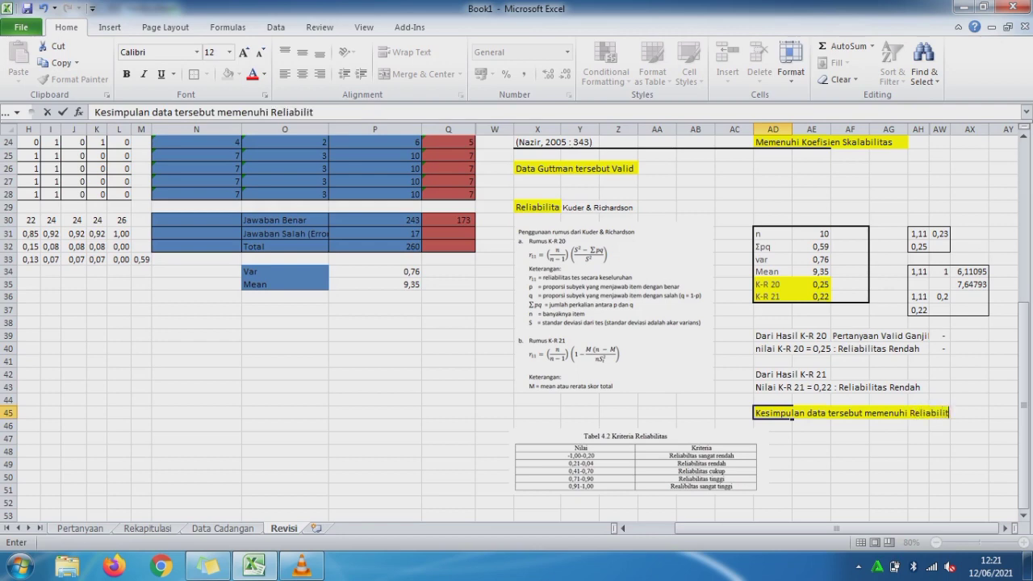
pyautogui.write('as Rendah')
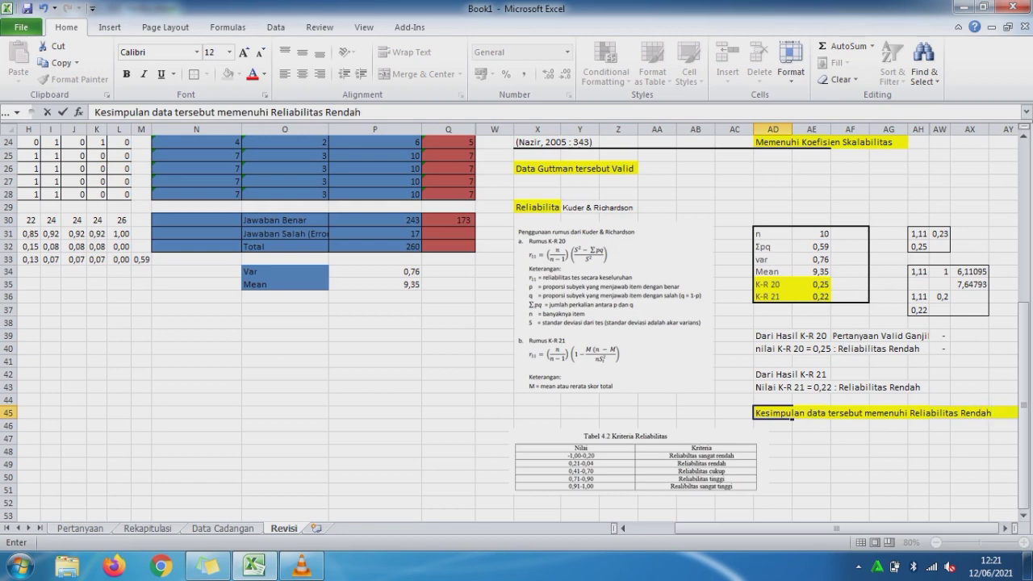
pyautogui.press('Return')
# Step: Extend the yellow fill across AD45:AX45 so it covers the whole conclusion text
pyautogui.press('Up')
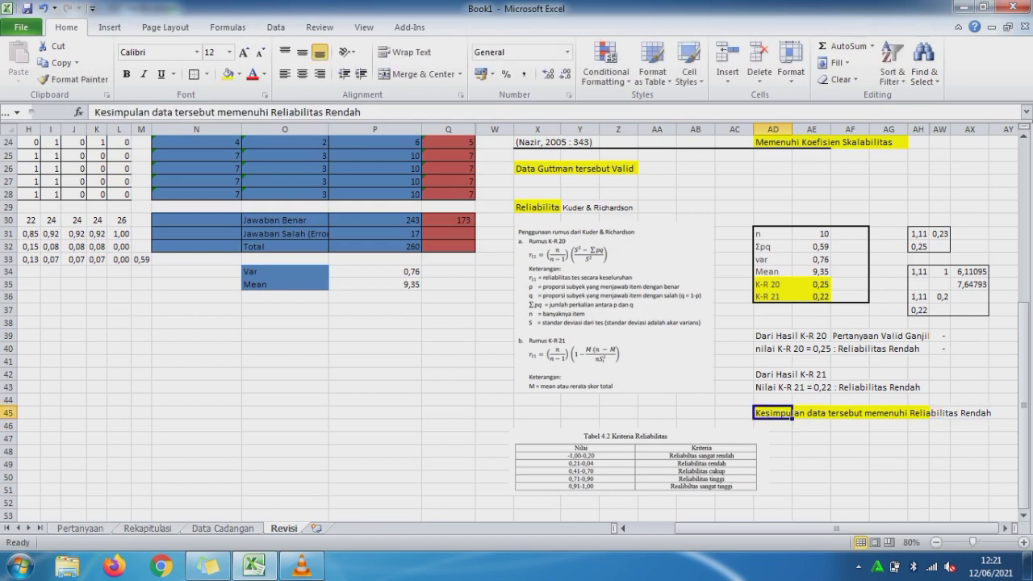
pyautogui.hotkey('shift', 'Right')
pyautogui.hotkey('shift', 'Right')
pyautogui.hotkey('shift', 'Right')
pyautogui.hotkey('shift', 'Right')
pyautogui.hotkey('shift', 'Right')
pyautogui.hotkey('shift', 'Right')
pyautogui.hotkey('shift', 'Right')
pyautogui.hotkey('shift', 'Left')
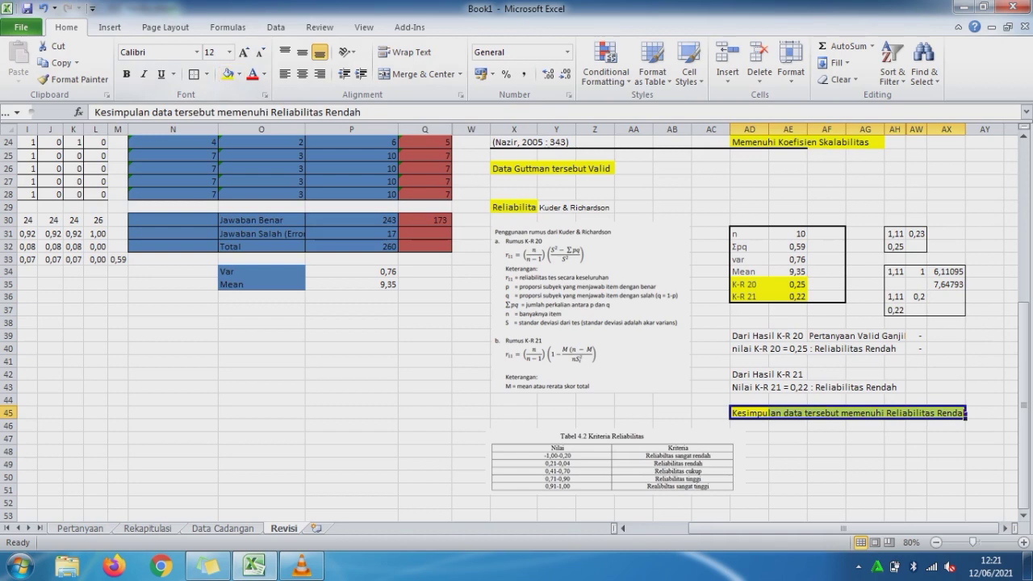
pyautogui.click(825, 477)
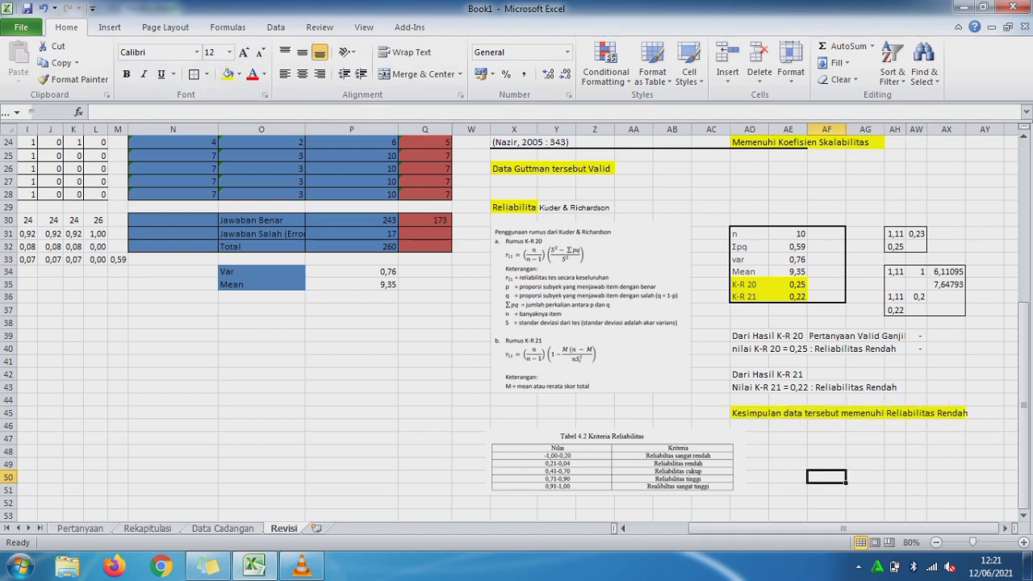
# Step: Review the highlighted validity conclusion in row 26 and the reliability conclusion in row 45
pyautogui.click(537, 171)
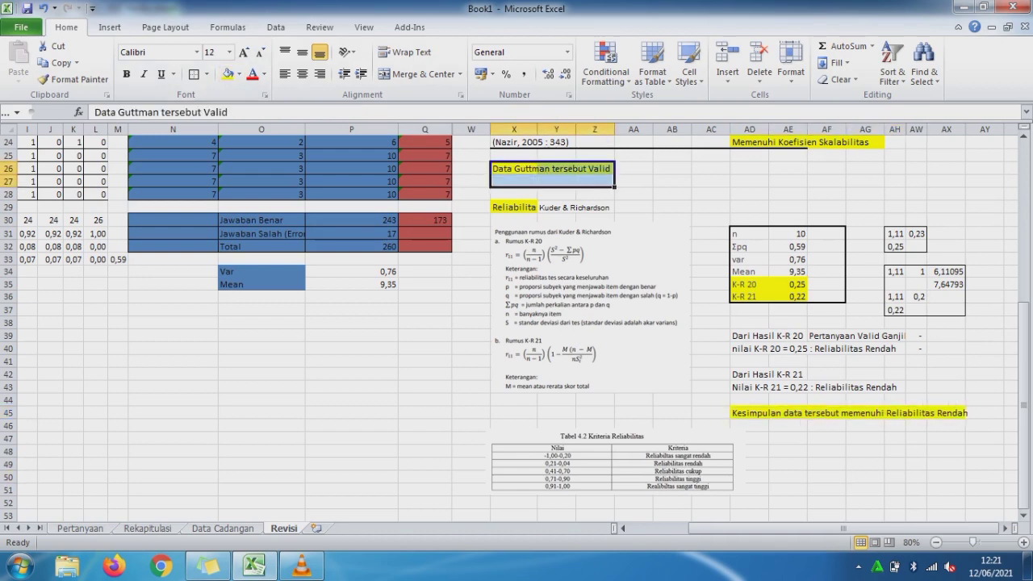
pyautogui.click(576, 169)
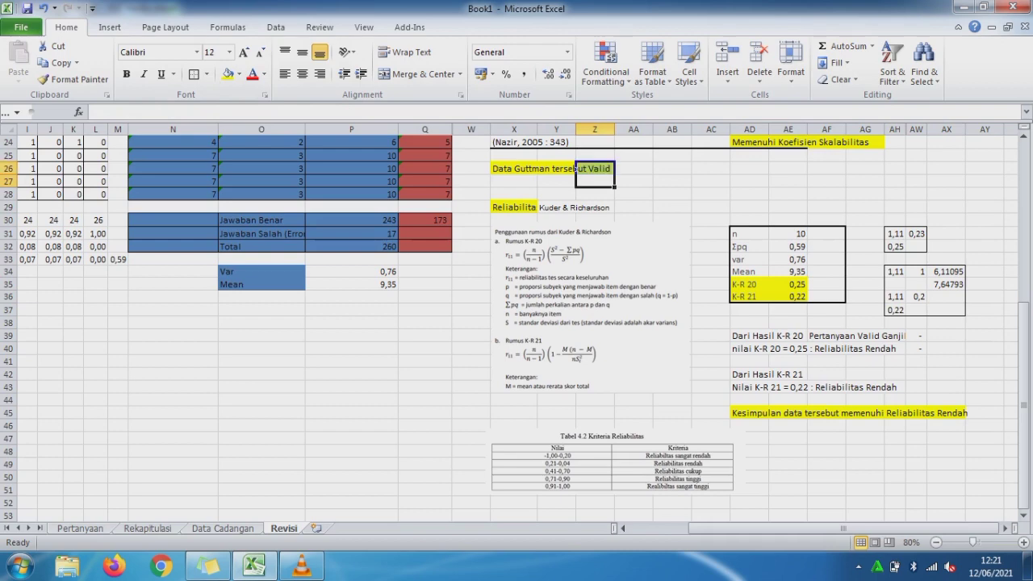
pyautogui.click(534, 169)
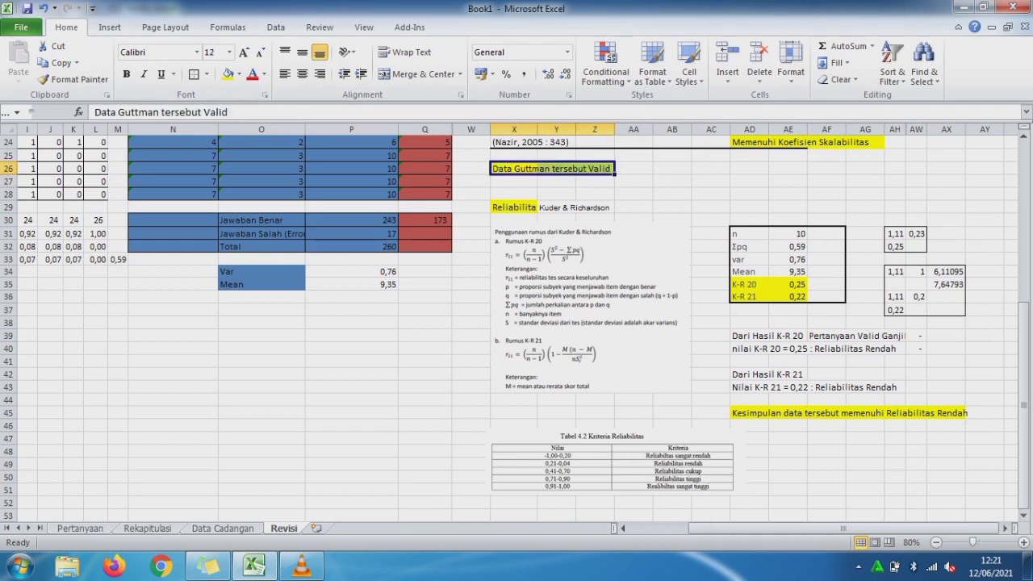
pyautogui.doubleClick(757, 413)
pyautogui.moveTo(757, 413); pyautogui.dragTo(953, 413)
pyautogui.click(784, 445)
pyautogui.moveTo(748, 413); pyautogui.dragTo(964, 413)
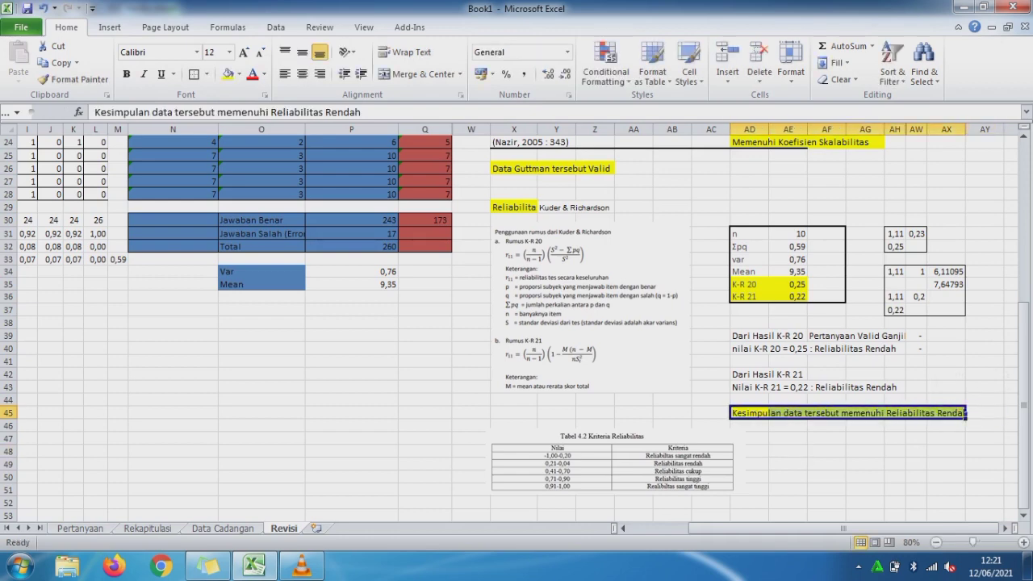
pyautogui.click(864, 438)
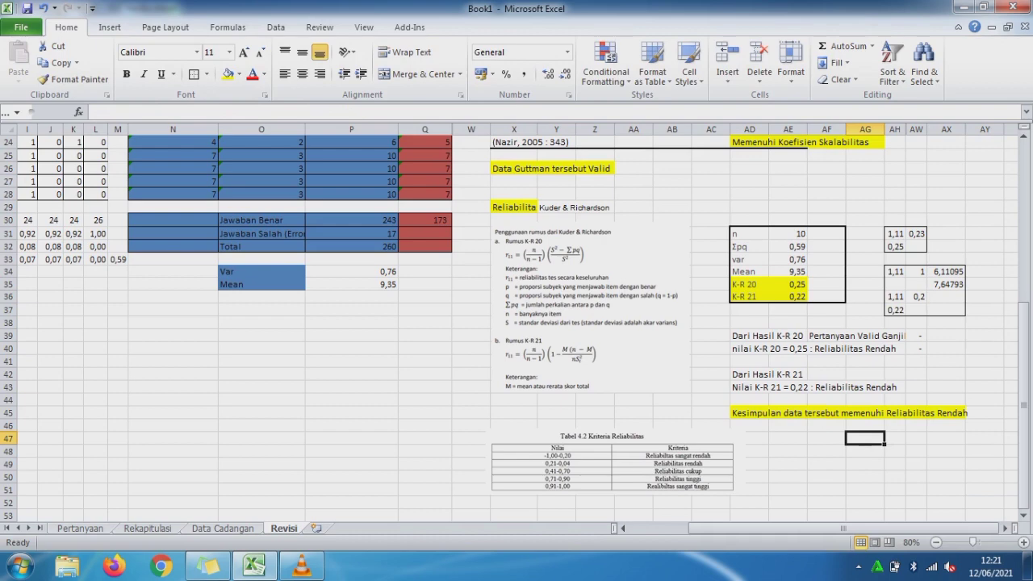
# Step: Look over the whole Revisi sheet, from the response data and validity coefficients to the reliability calculations and criteria table
pyautogui.click(424, 425)
pyautogui.moveTo(843, 528); pyautogui.dragTo(798, 529)
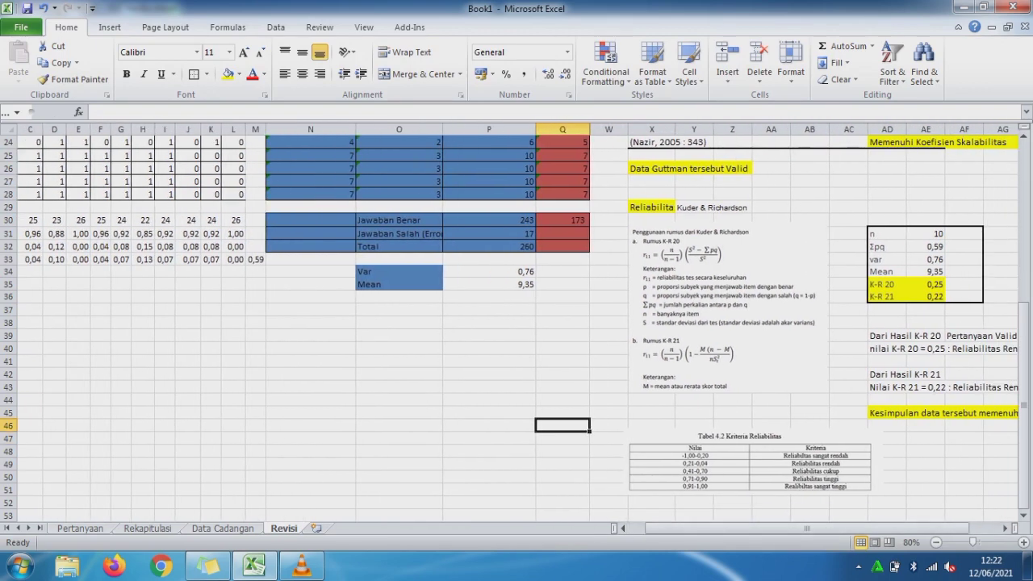
pyautogui.moveTo(1025, 452); pyautogui.dragTo(1024, 400)
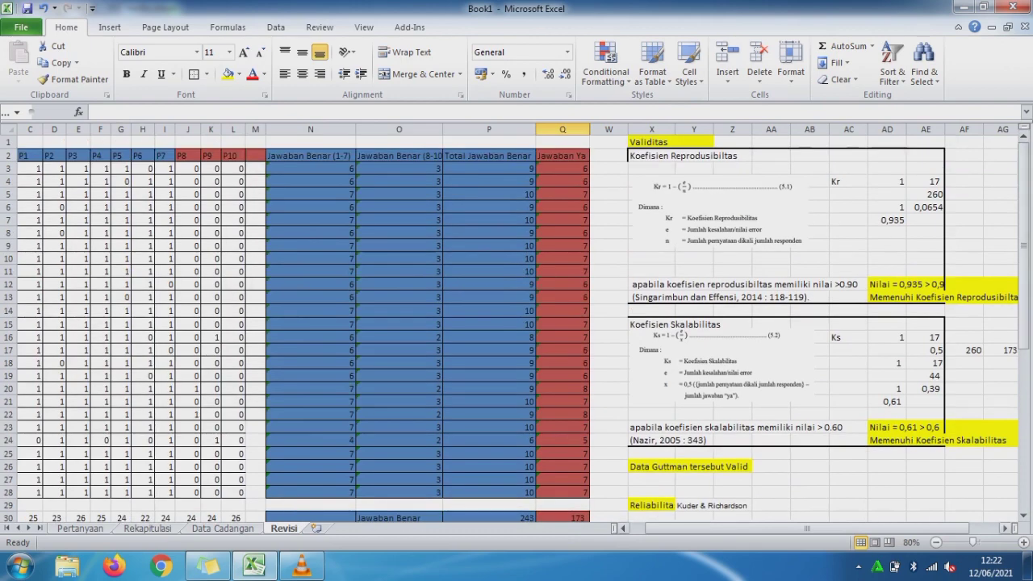
pyautogui.moveTo(713, 528); pyautogui.dragTo(713, 528)
pyautogui.moveTo(807, 528); pyautogui.dragTo(792, 529)
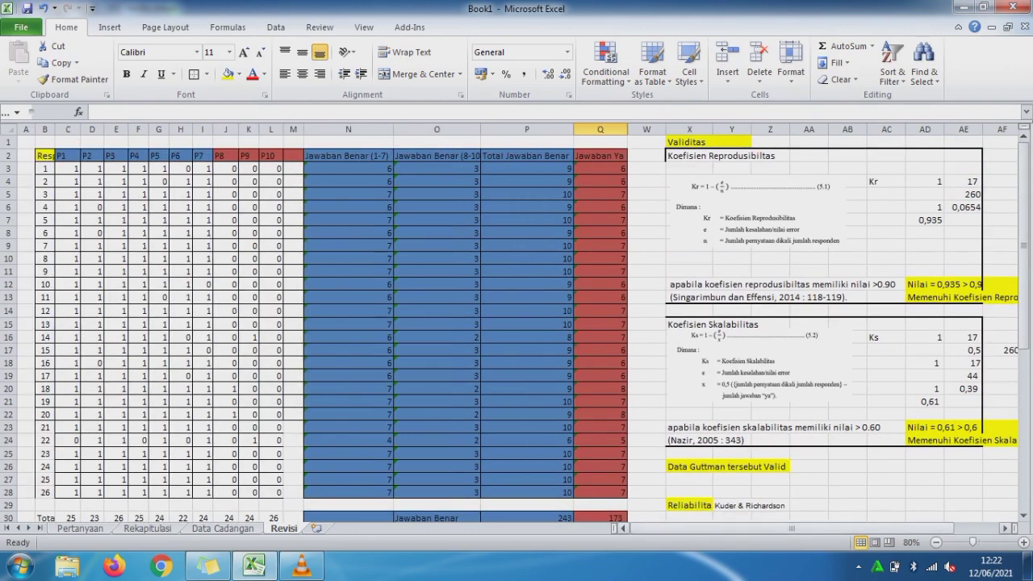
pyautogui.moveTo(1023, 245); pyautogui.dragTo(1023, 350)
pyautogui.moveTo(920, 529); pyautogui.dragTo(964, 528)
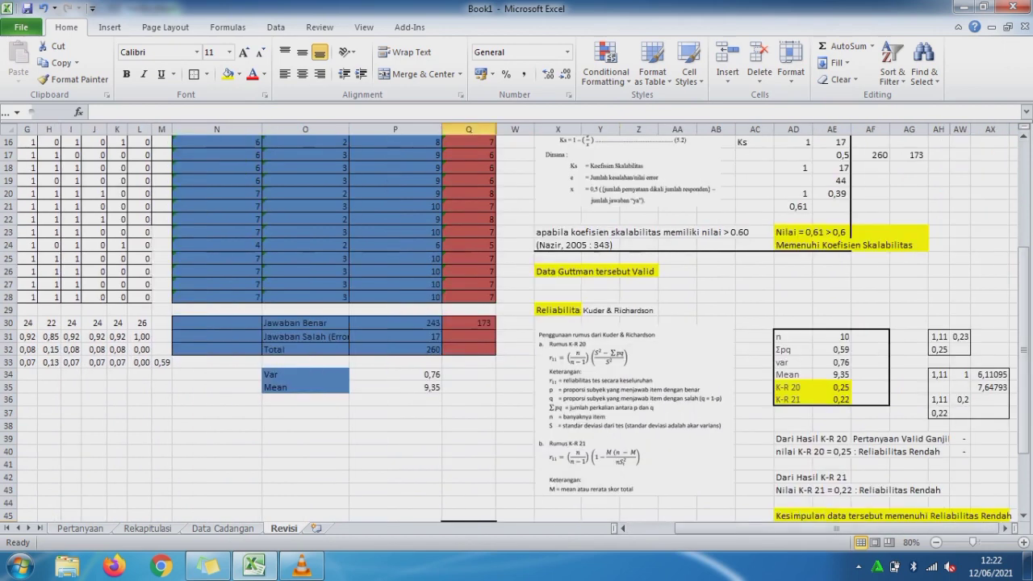
pyautogui.moveTo(1023, 350); pyautogui.dragTo(1023, 349)
pyautogui.moveTo(1024, 275); pyautogui.dragTo(1025, 284)
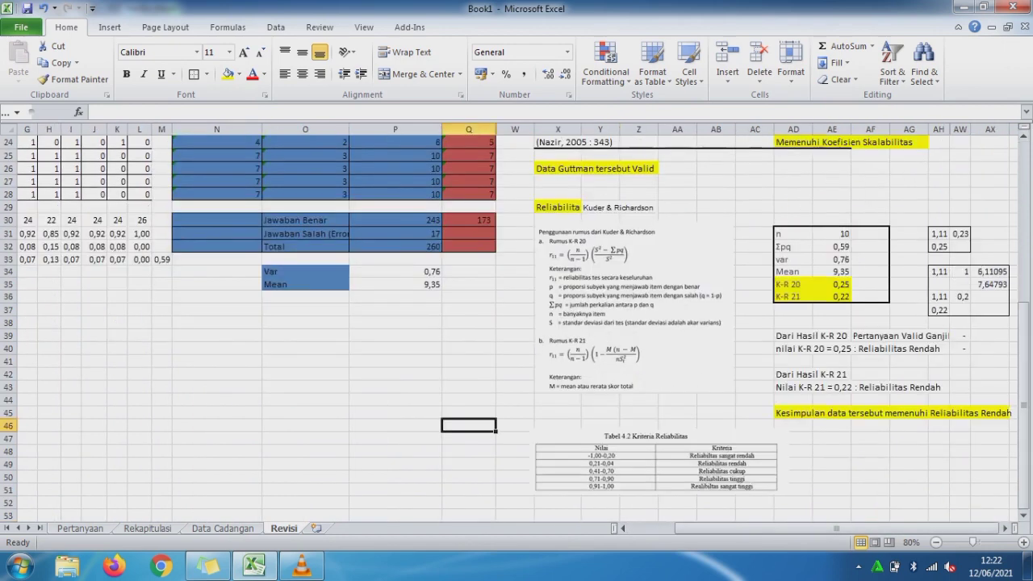